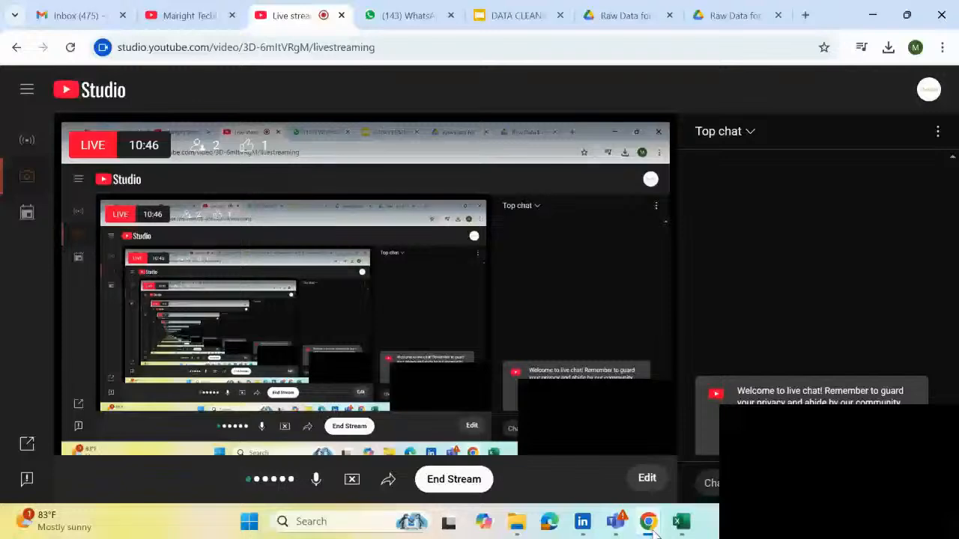
- Switch to the sales_data_original workbook in Excel and inspect the COGS values in cells J2, J6, J7 and J15
click(681, 522)
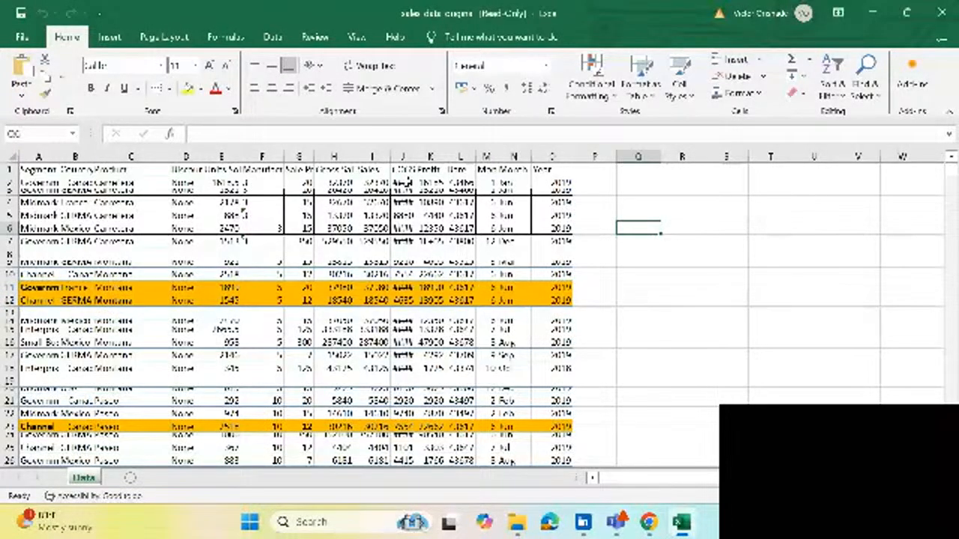
click(405, 183)
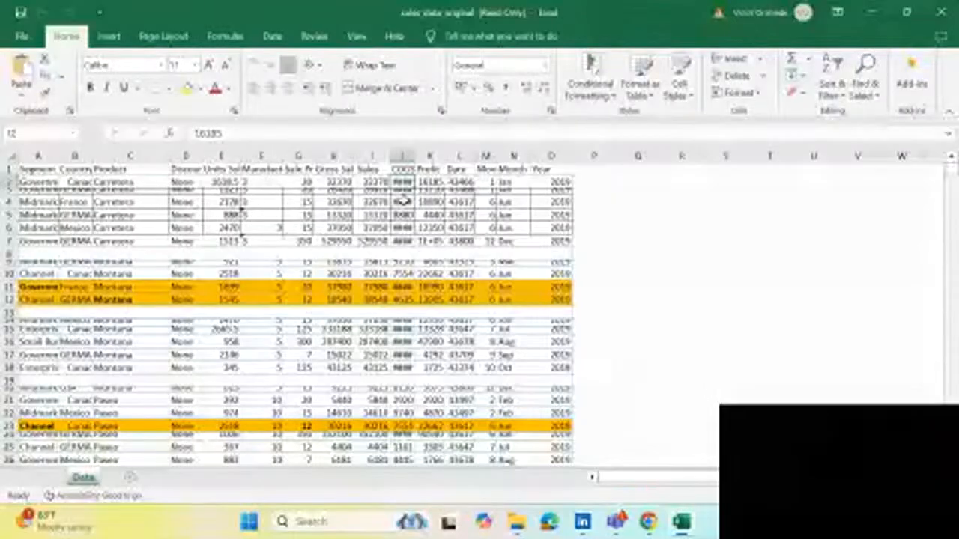
click(402, 229)
click(402, 240)
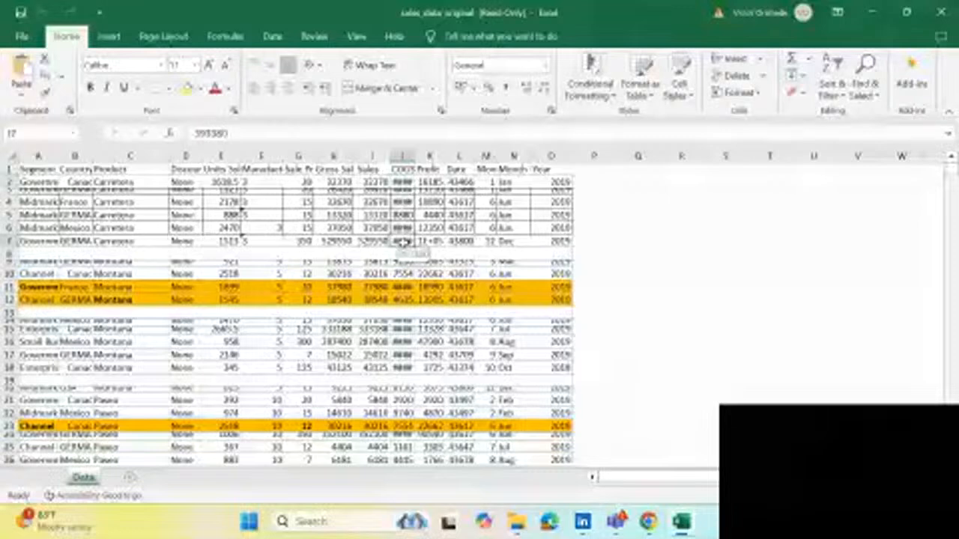
click(402, 329)
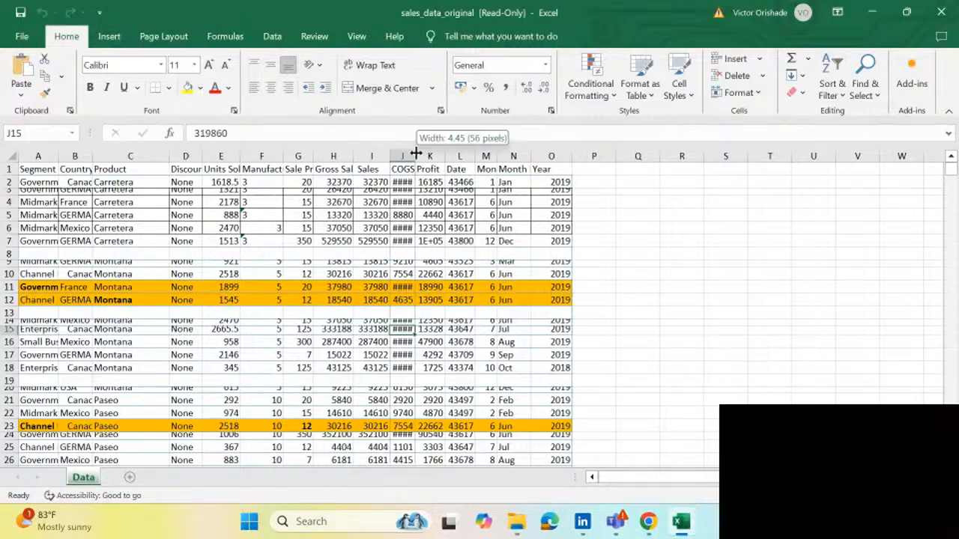
- Try fitting the COGS column width to its contents and undo the width change
double_click(415, 154)
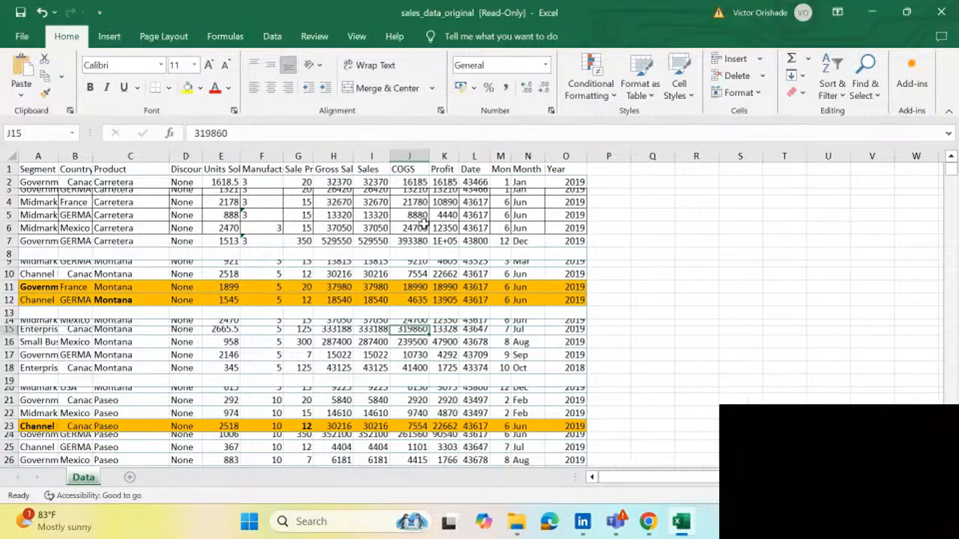
key(ctrl+z)
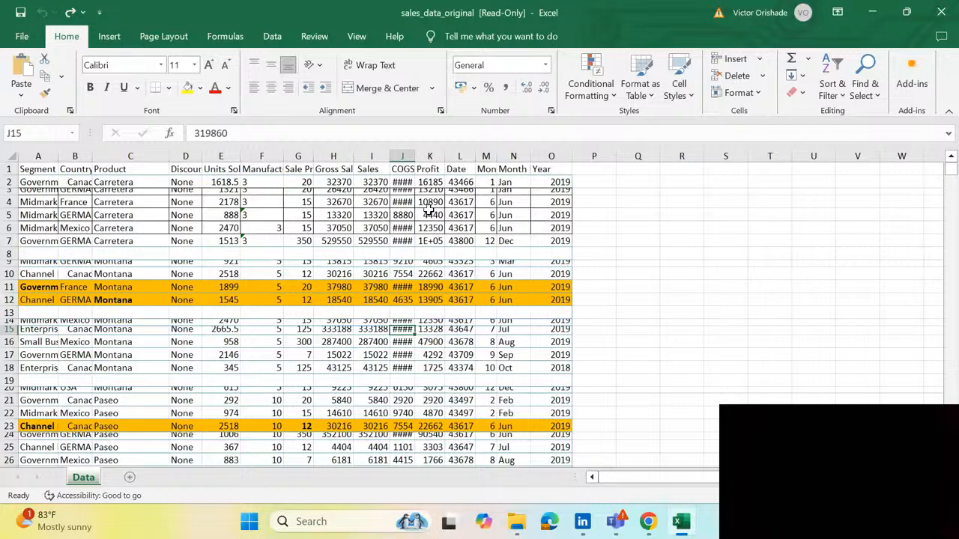
scroll(433, 232, down, 1)
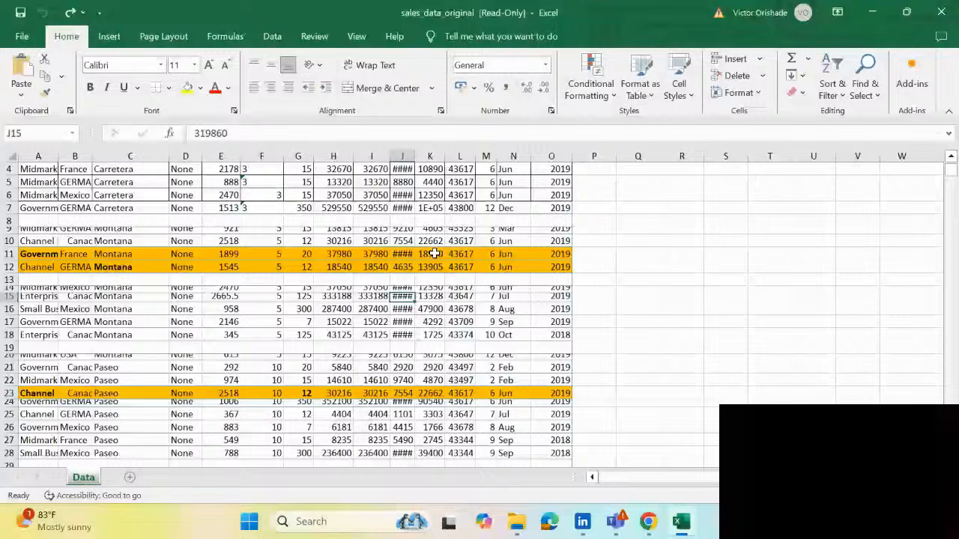
scroll(434, 254, up, 1)
- Examine the Manufacturing Price and Country columns for inconsistent alignment and formatting, including the country in cell B32
click(261, 155)
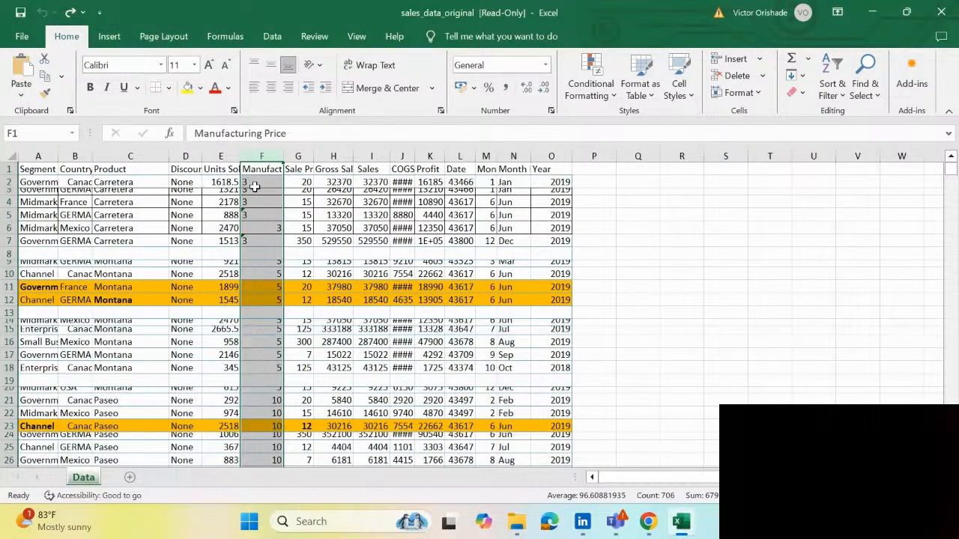
scroll(262, 226, down, 2)
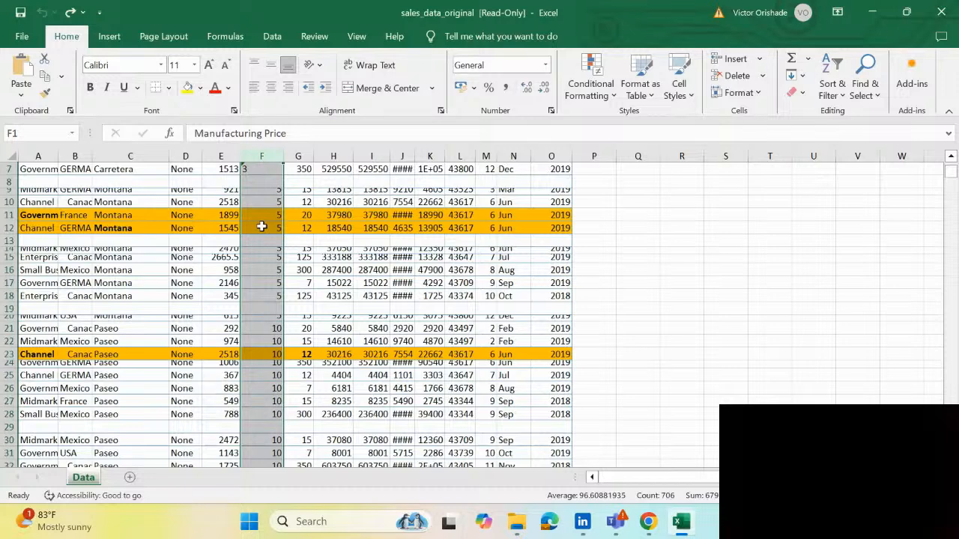
scroll(262, 226, up, 2)
click(78, 157)
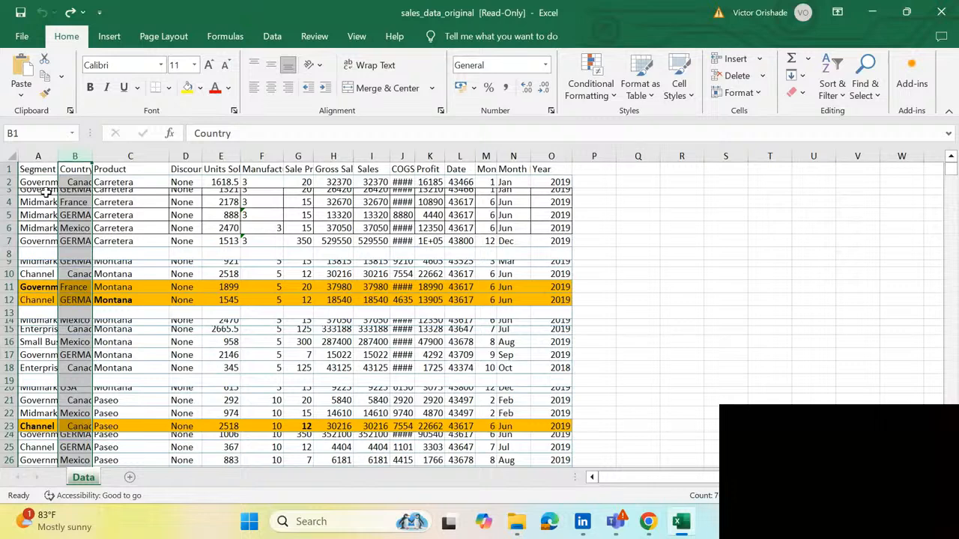
scroll(123, 366, down, 6)
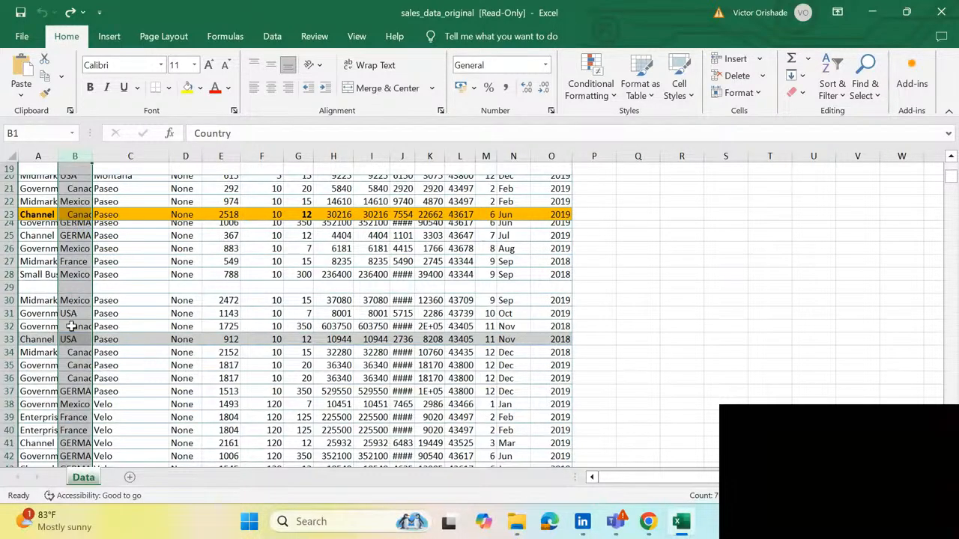
click(72, 326)
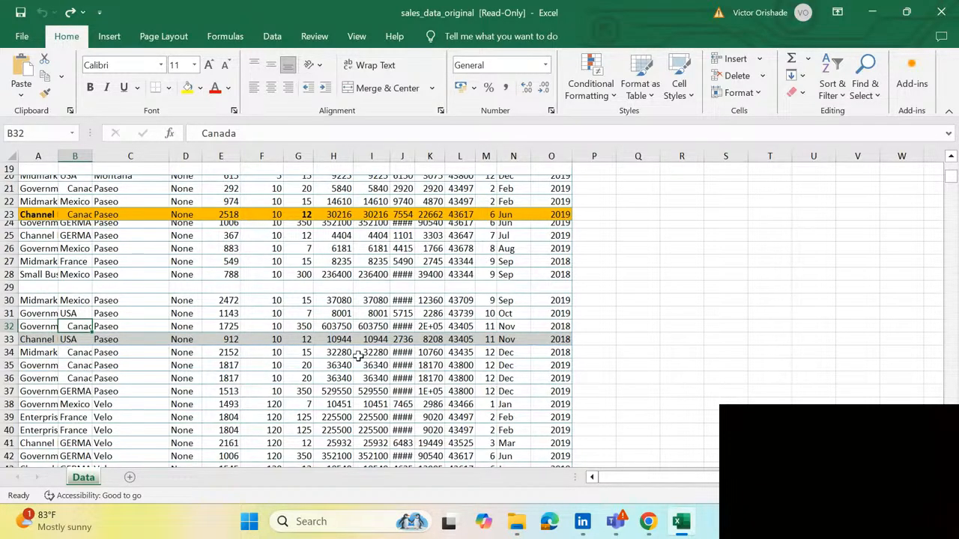
click(631, 312)
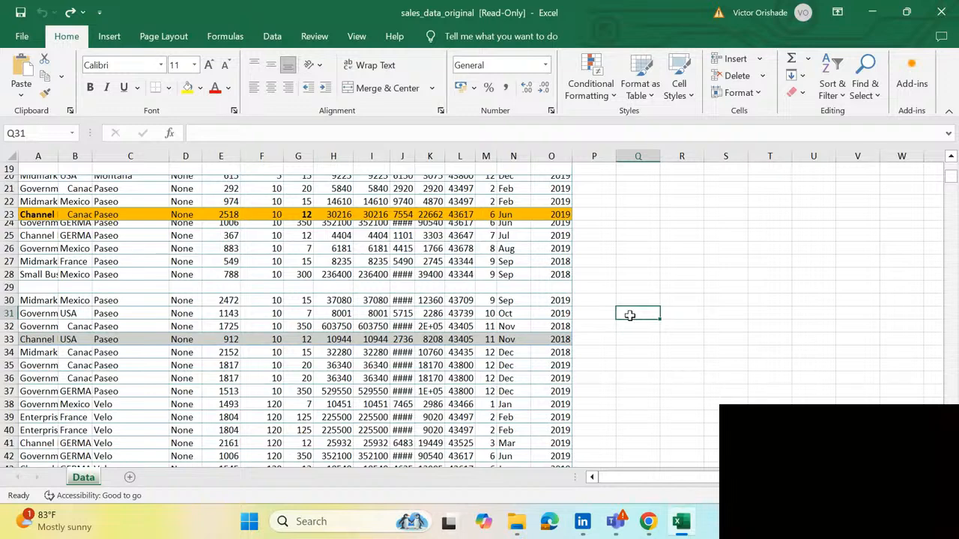
scroll(645, 355, down, 5)
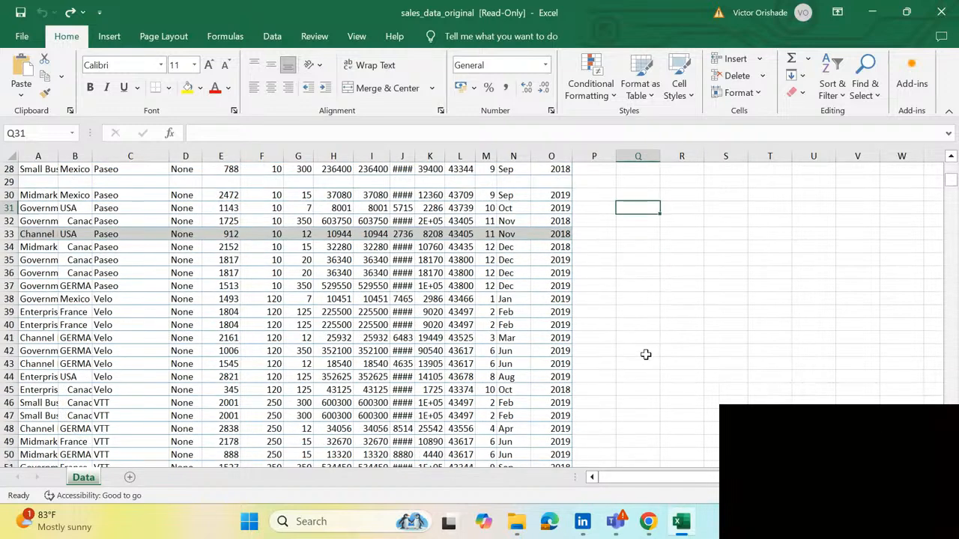
scroll(646, 355, up, 11)
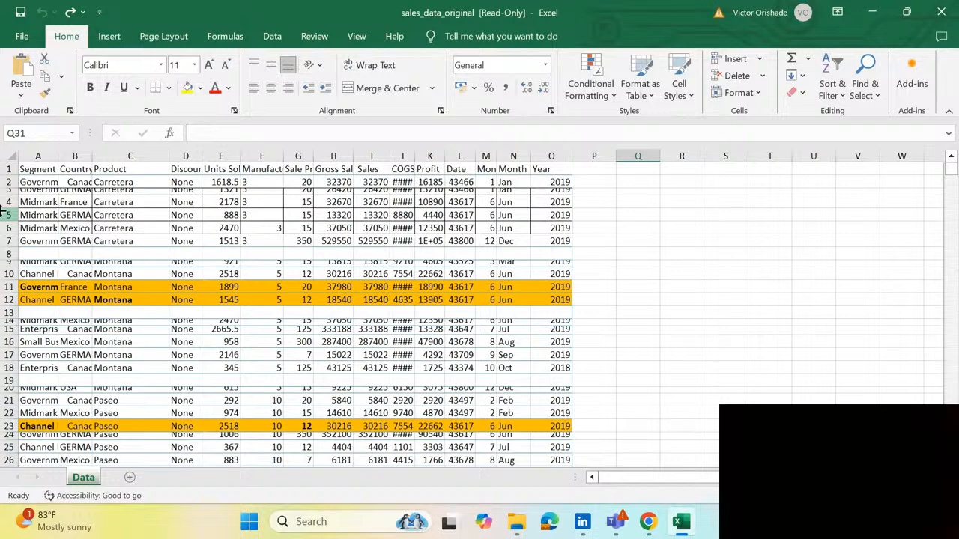
- Try fitting the Discount Band and Units Sold column widths one at a time and undo both changes
double_click(202, 156)
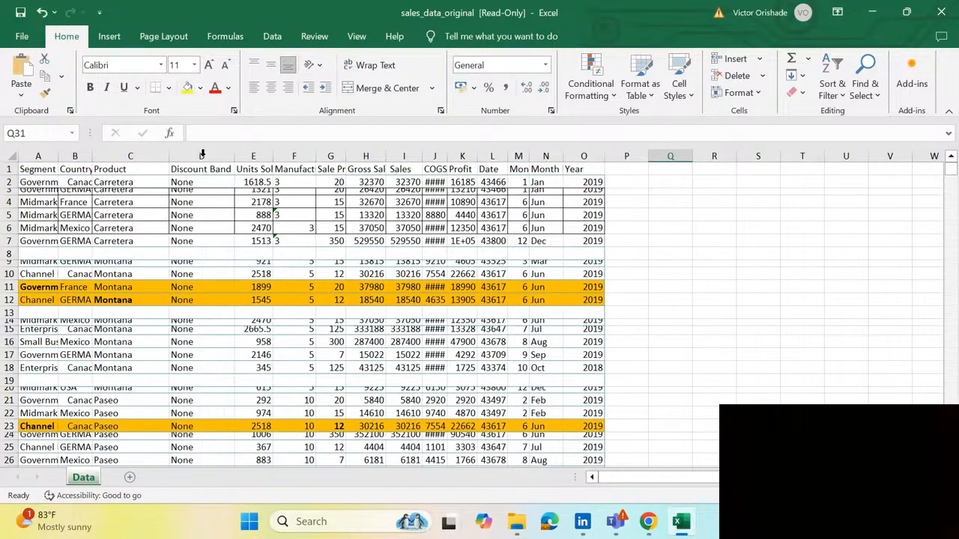
double_click(282, 156)
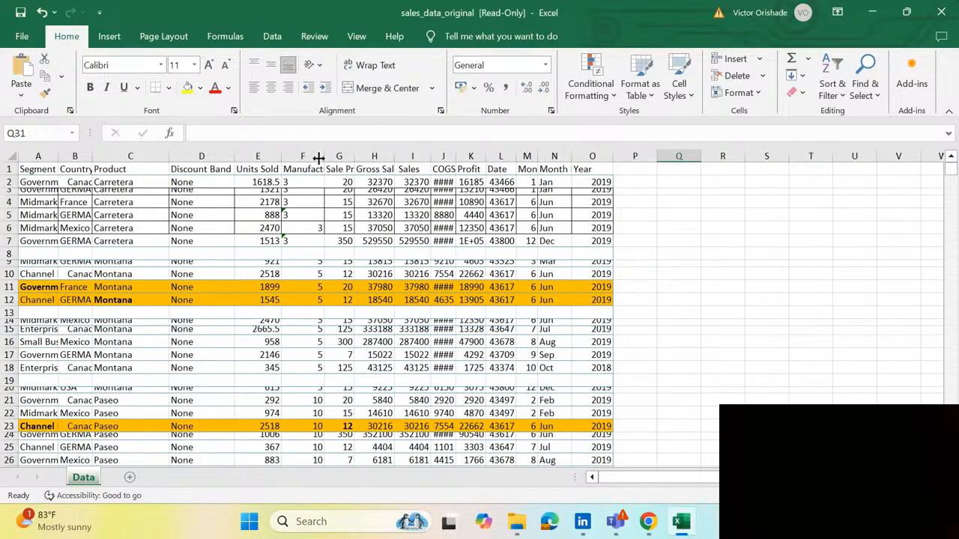
key(ctrl+z)
key(ctrl+z)
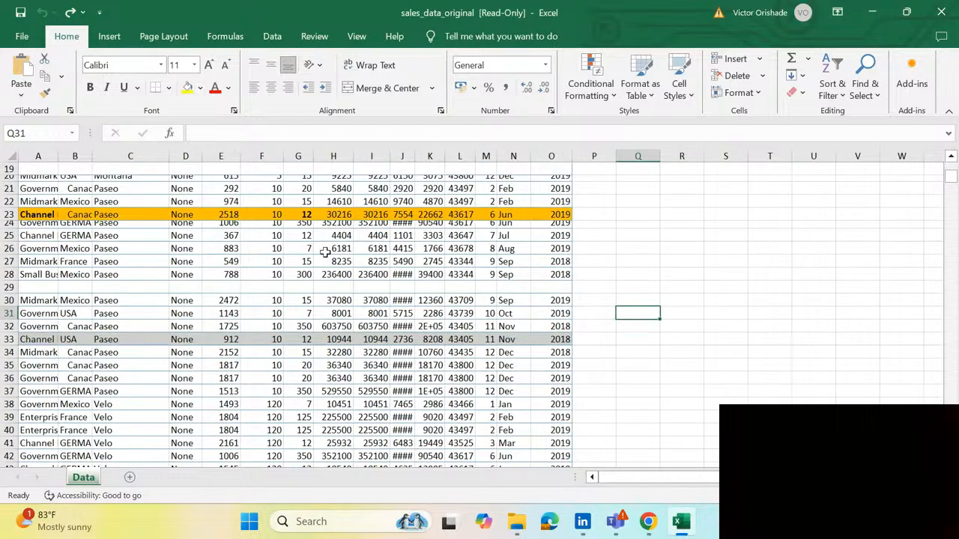
- AutoFit all column widths and row heights across the entire Data sheet, and clear the whole-sheet selection
scroll(325, 253, up, 6)
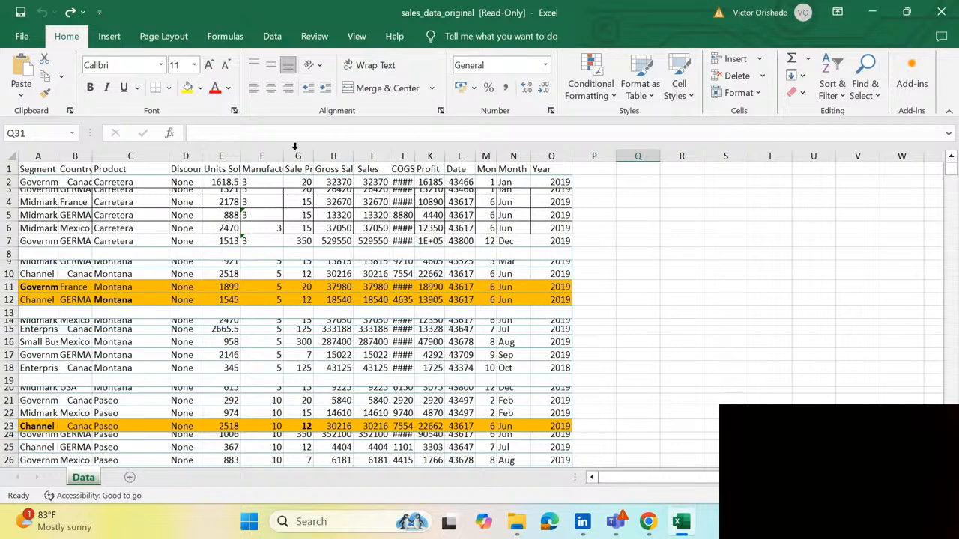
click(10, 155)
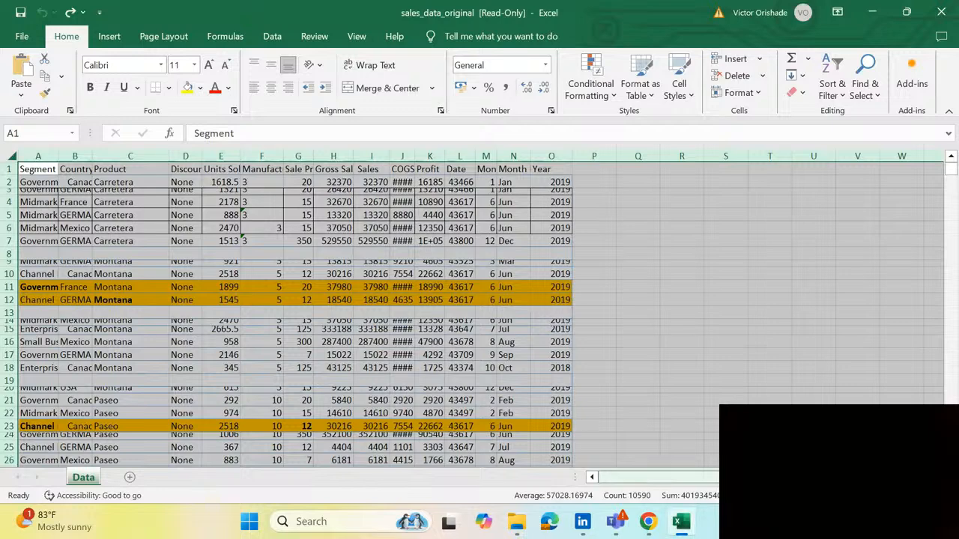
drag(700, 478, 715, 477)
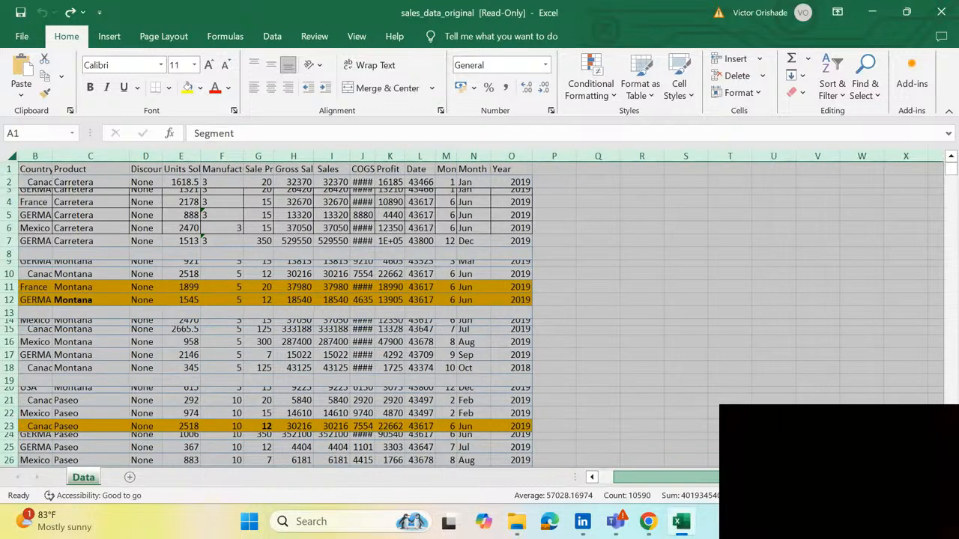
mouse_move(950, 170)
mouse_down()
mouse_move(954, 394)
mouse_move(950, 167)
mouse_up()
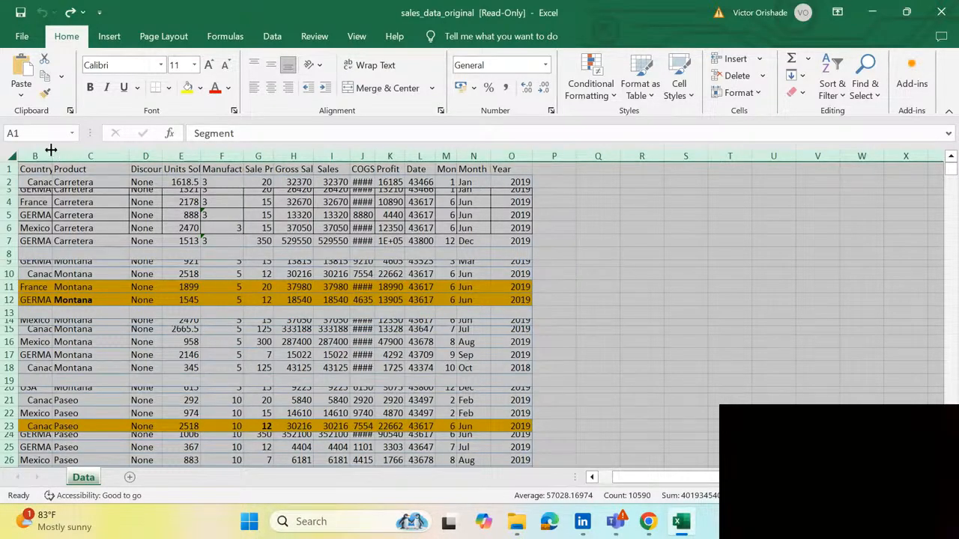
drag(652, 479, 641, 479)
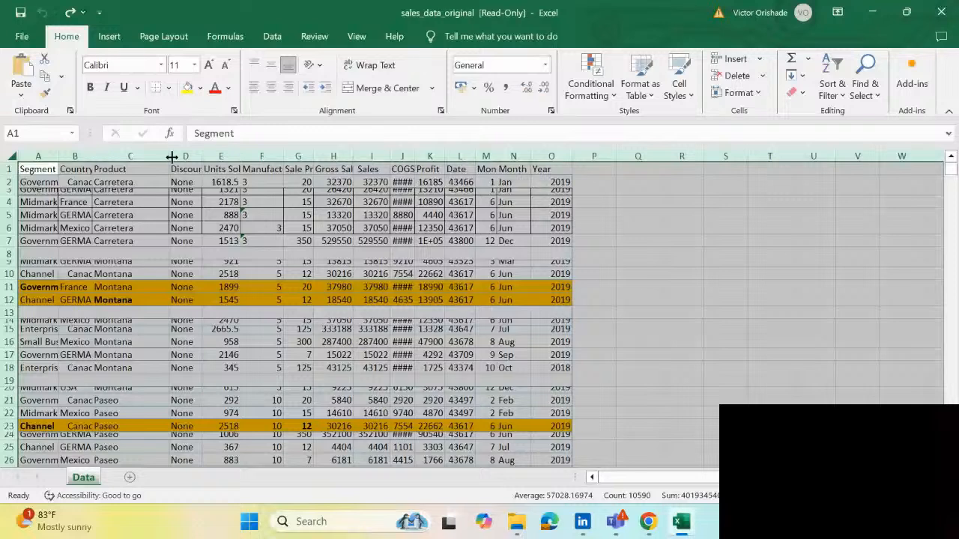
double_click(240, 156)
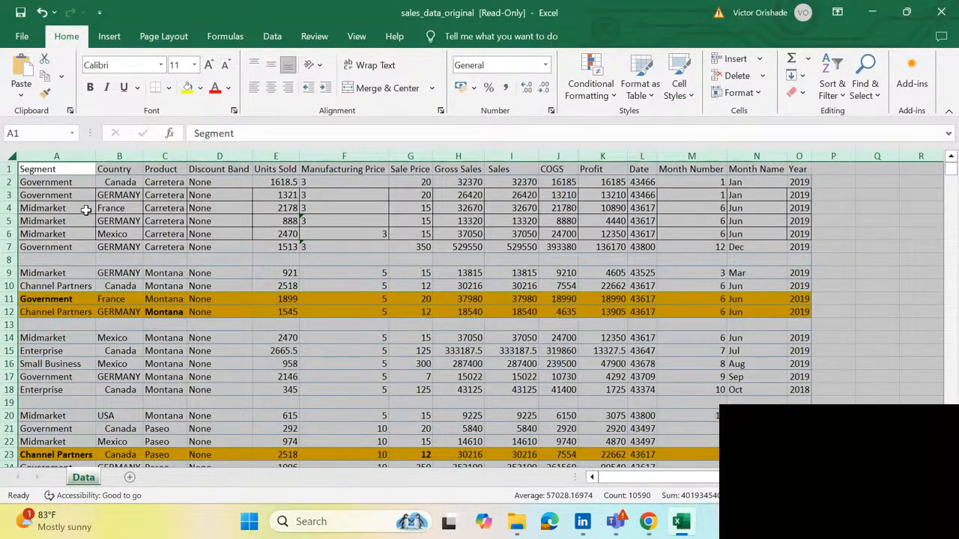
click(860, 223)
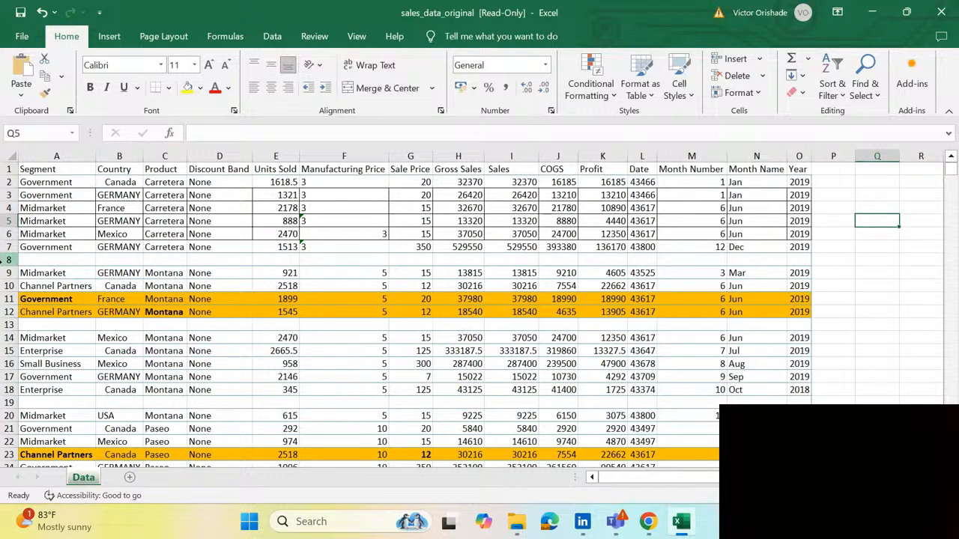
- Examine the blank rows 8, 13, 19 and 29 that interrupt the sales records
click(7, 260)
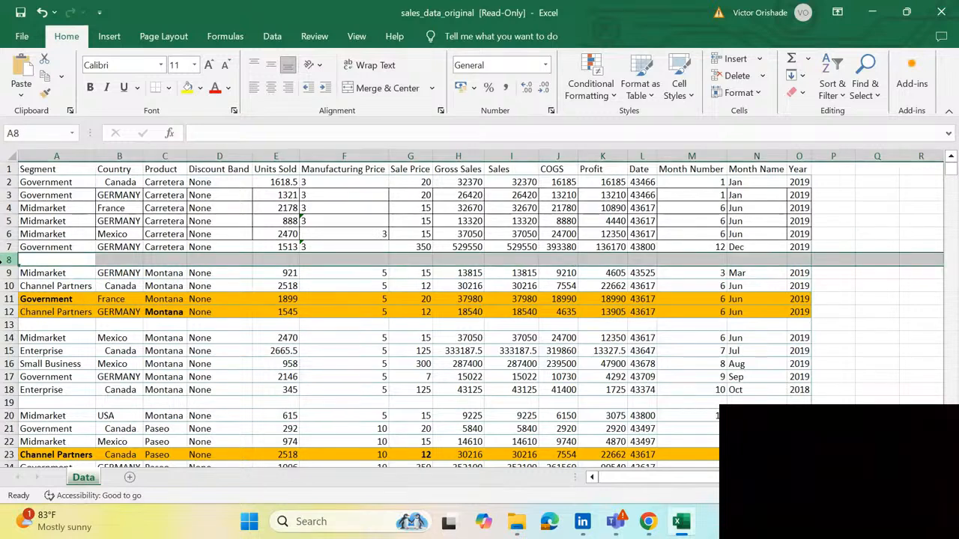
scroll(9, 225, down, 1)
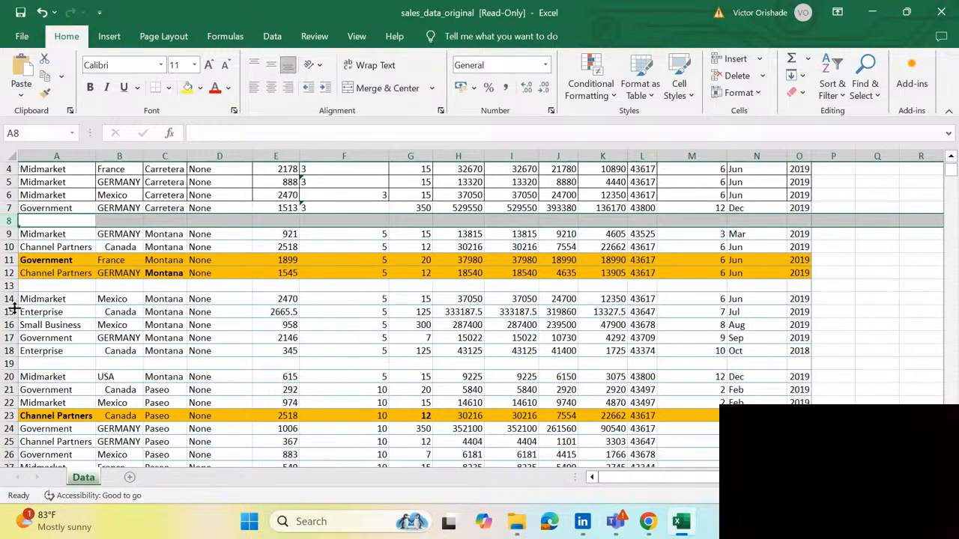
click(6, 286)
scroll(6, 285, down, 2)
click(6, 286)
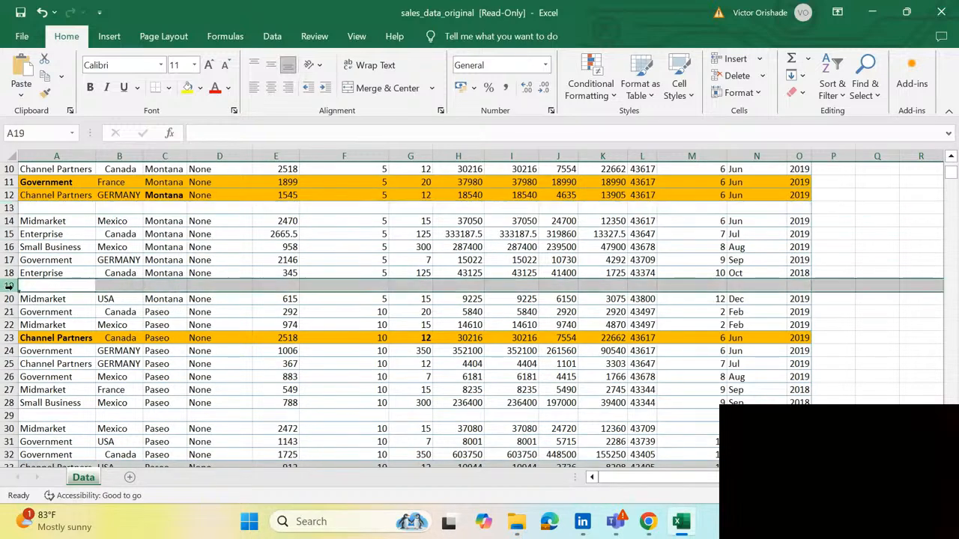
scroll(95, 329, down, 2)
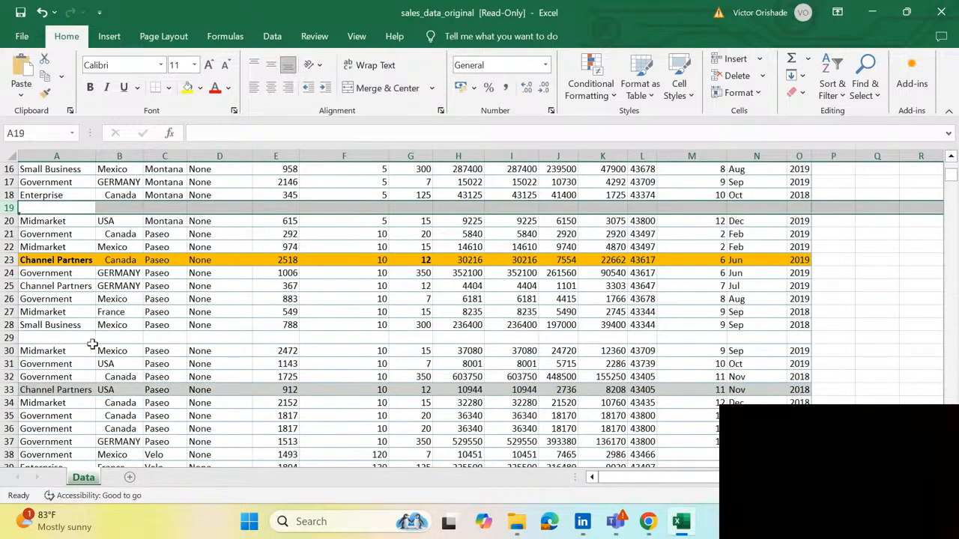
click(6, 338)
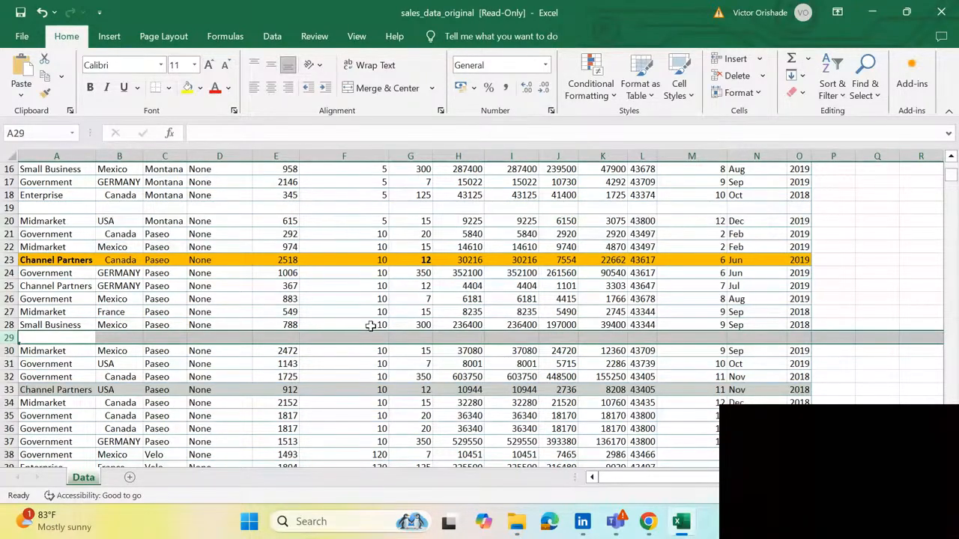
scroll(369, 323, up, 2)
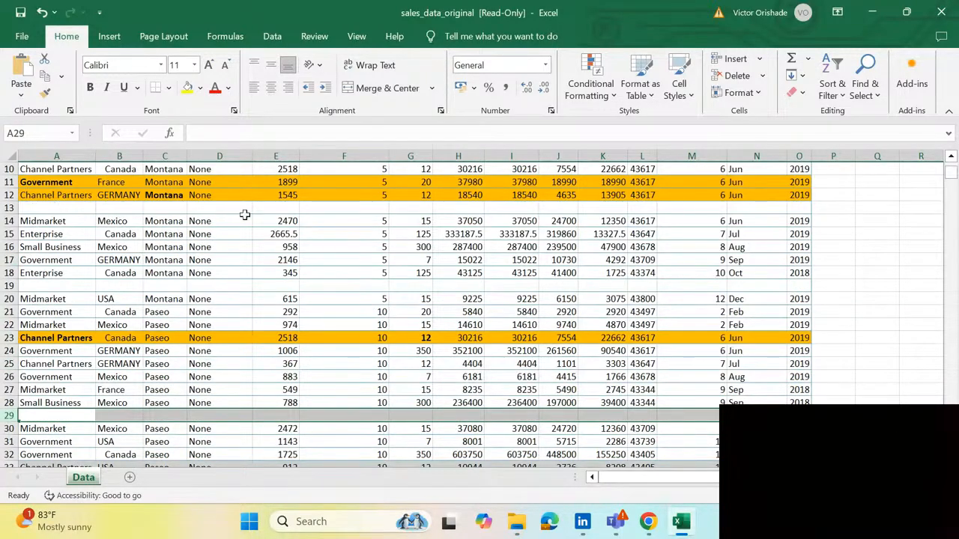
scroll(236, 272, up, 3)
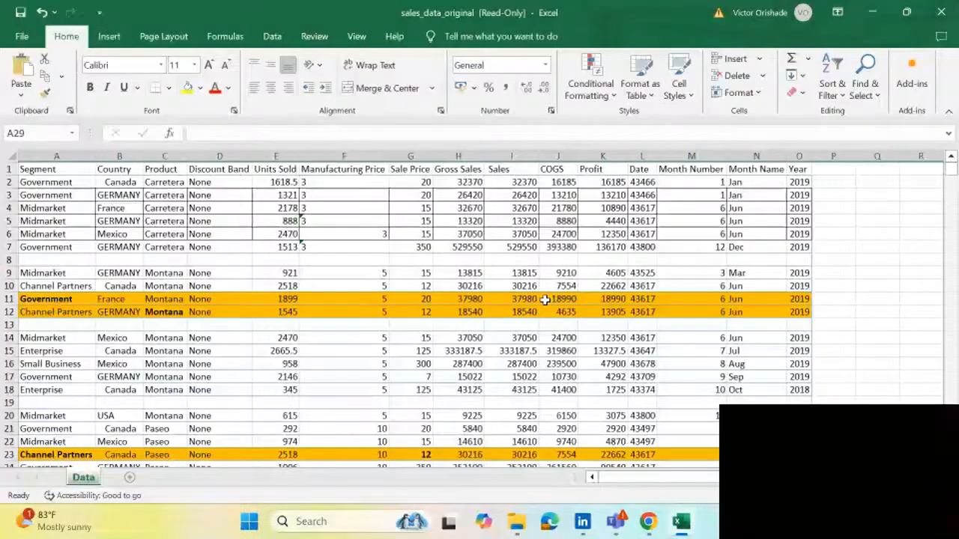
- Check how far down the sales records extend, and briefly select the entire Data sheet before clearing that selection
drag(951, 169, 953, 442)
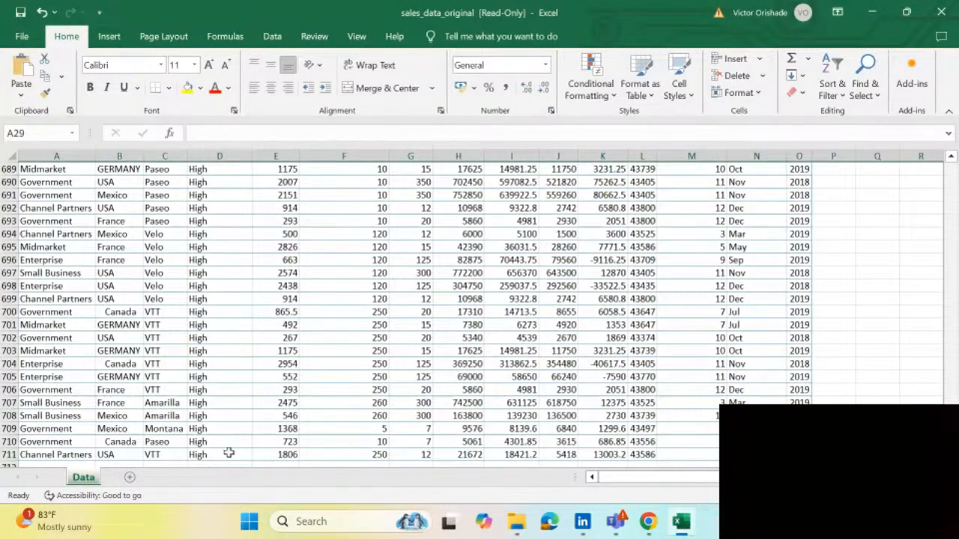
drag(951, 417, 952, 168)
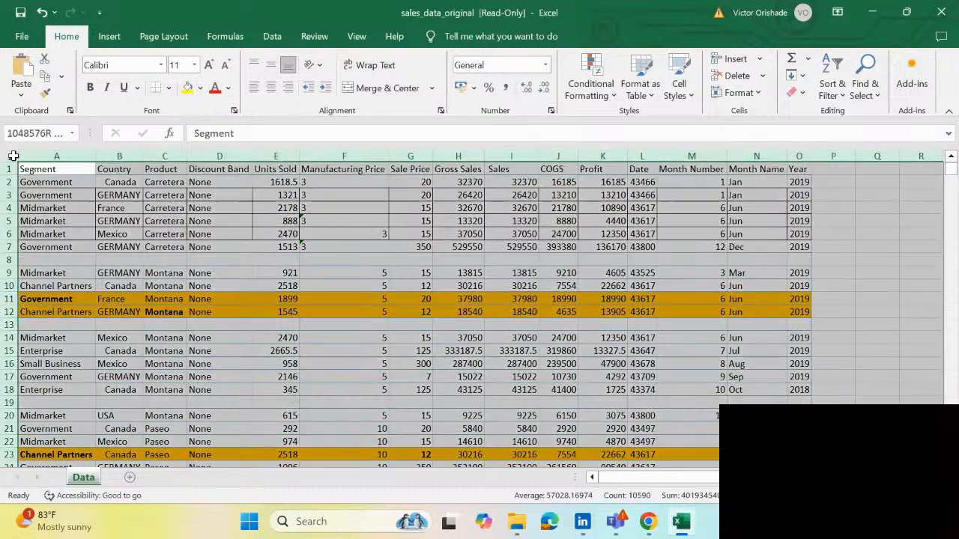
click(12, 156)
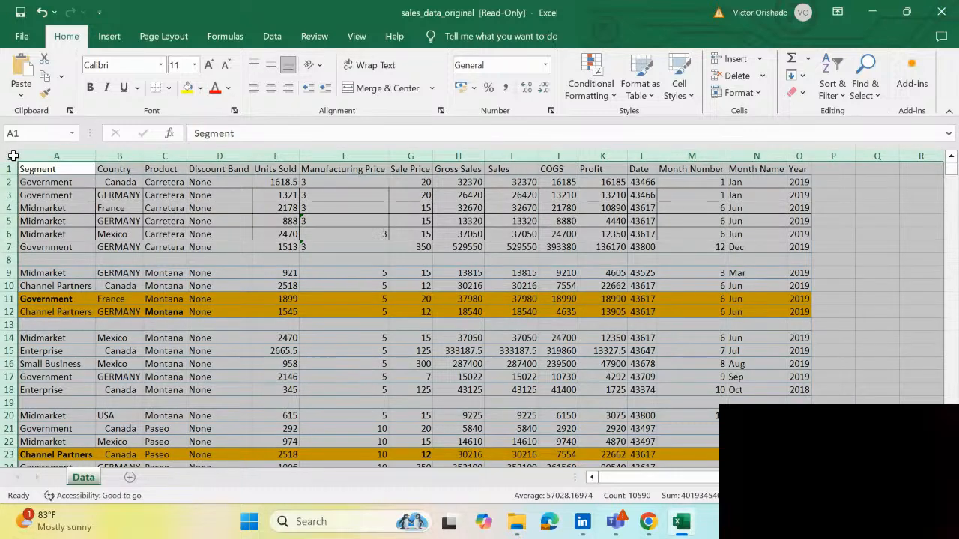
click(51, 195)
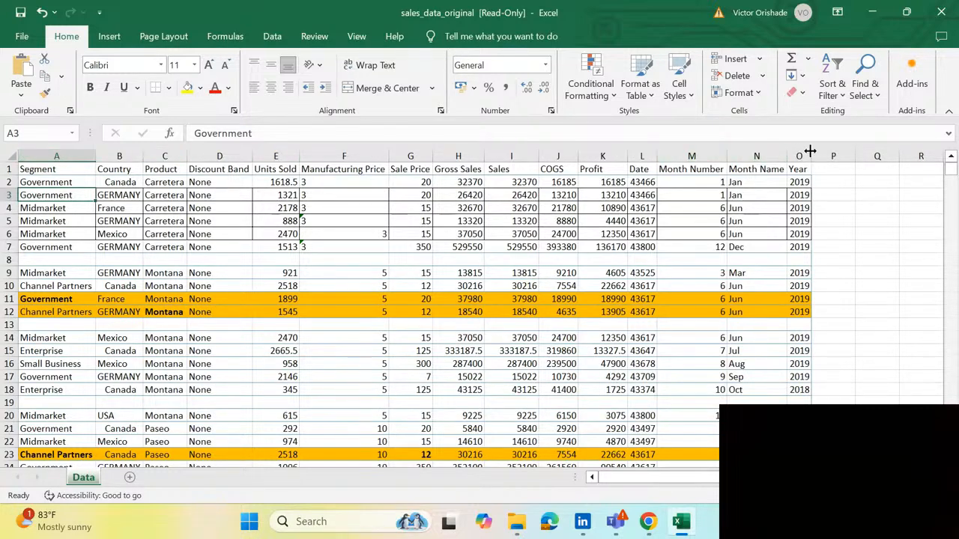
- Select the full sales data range from the Segment header in A1 through O711, including the blank rows
click(42, 171)
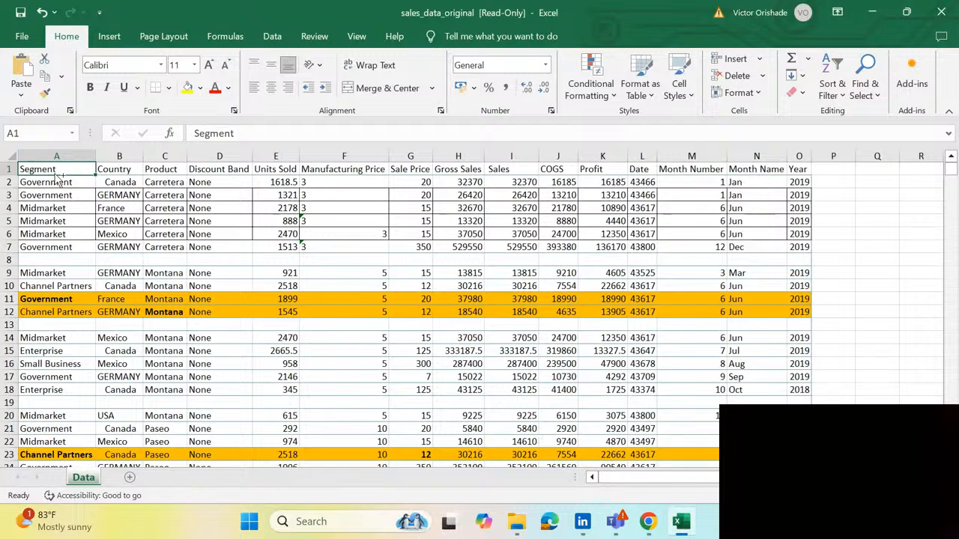
key(ctrl+shift+Right)
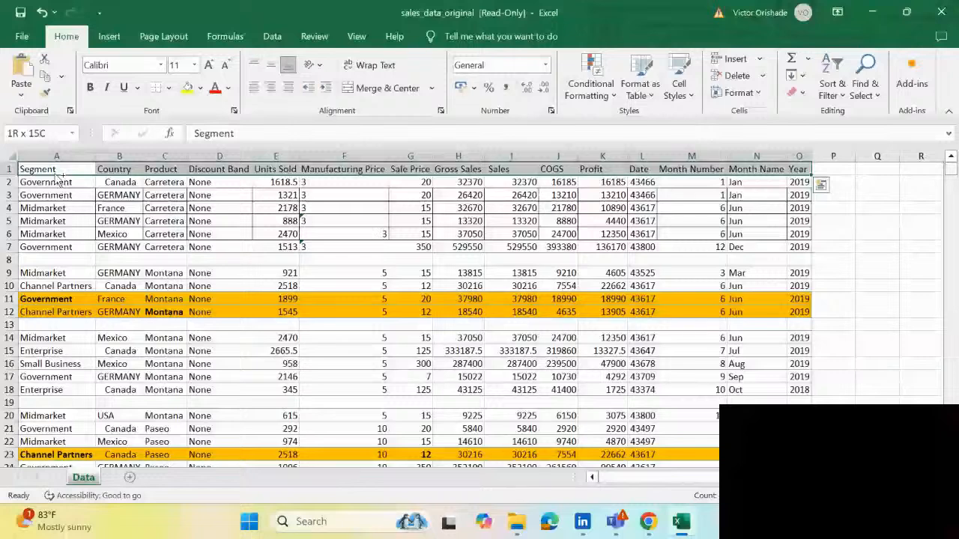
key(ctrl+shift+Down)
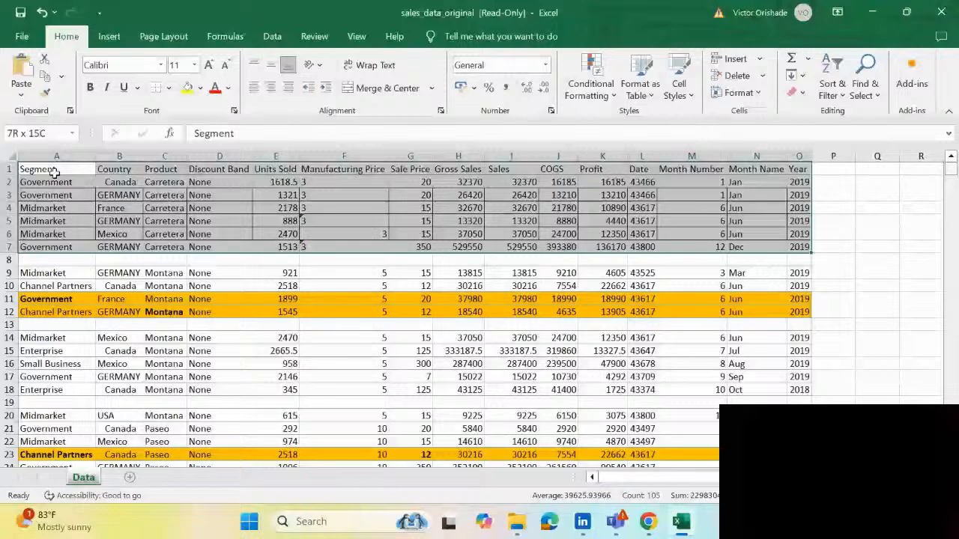
key(ctrl+shift+End)
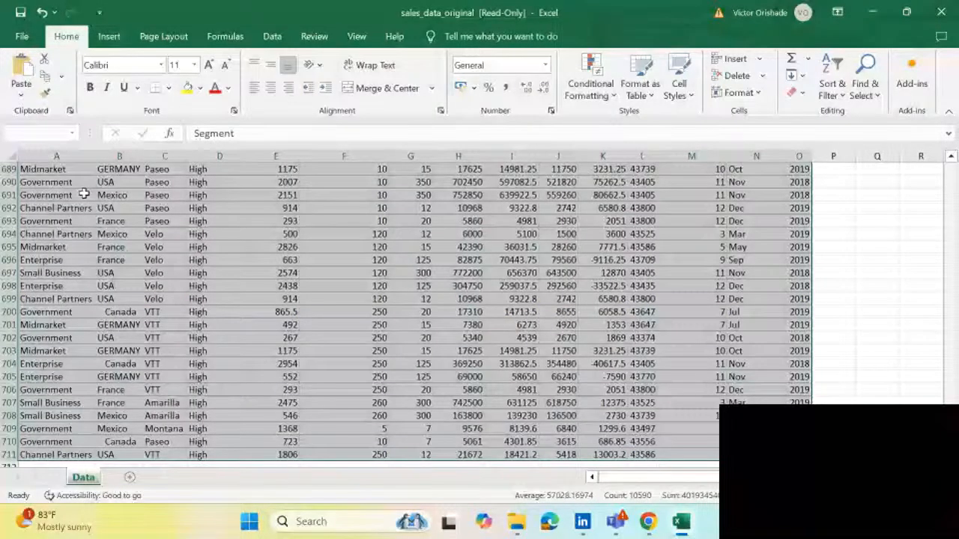
scroll(84, 195, down, 2)
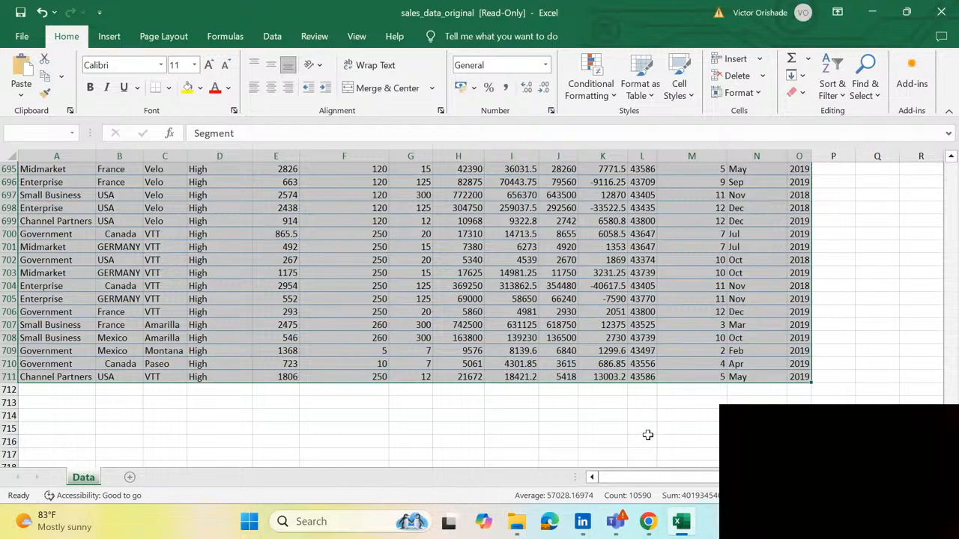
key(ctrl+shift+Down)
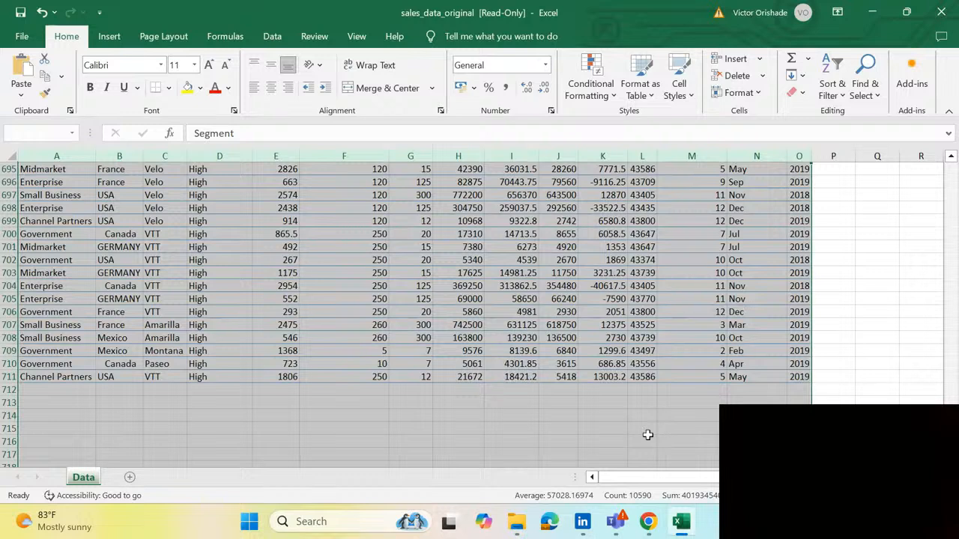
key(ctrl+shift+Up)
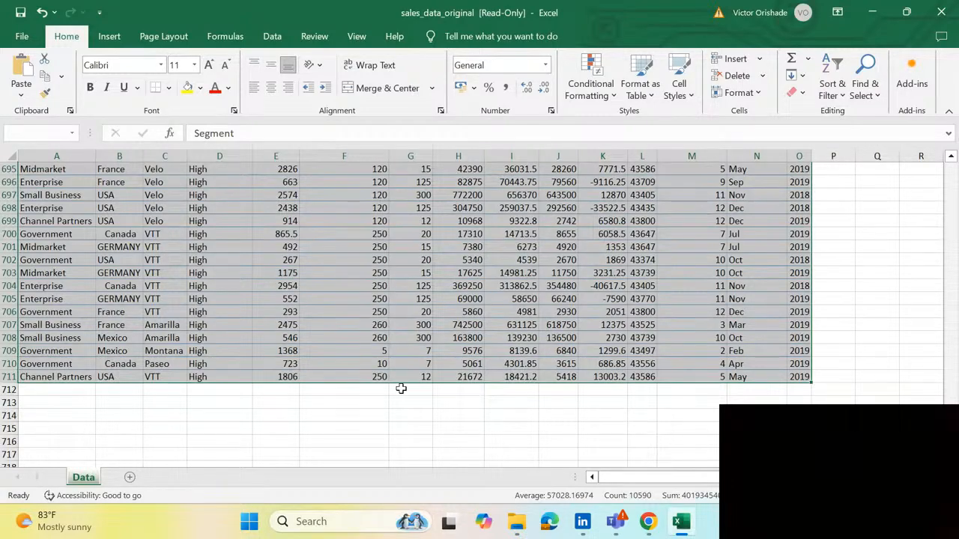
- Select only the blank cells within the selected sales data range using Go To Special with the Blanks option
scroll(406, 365, up, 4)
scroll(406, 365, up, 9)
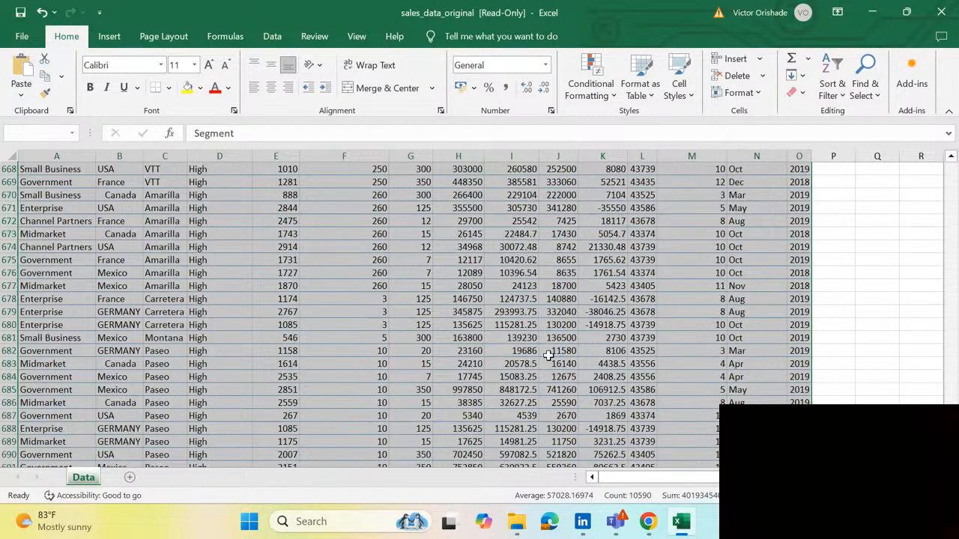
scroll(542, 344, up, 20)
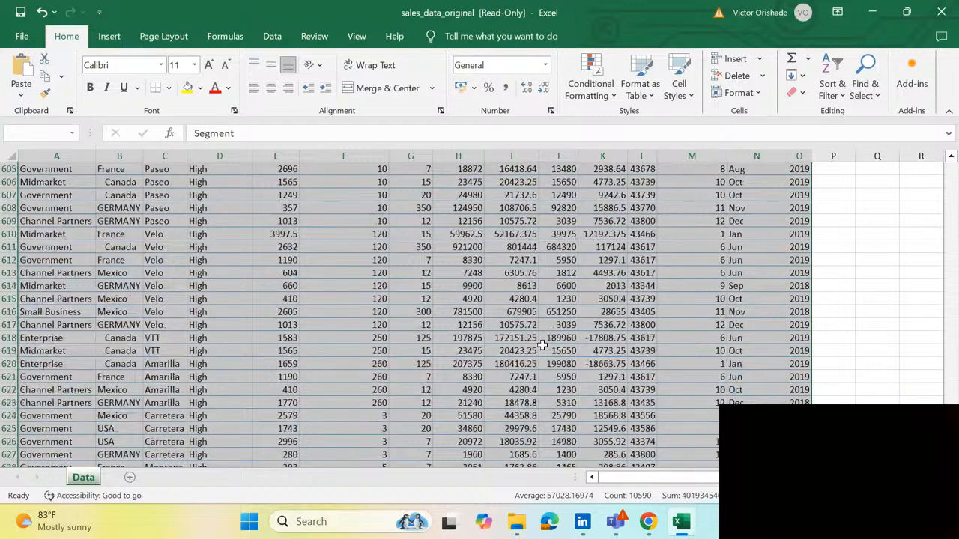
scroll(543, 345, up, 20)
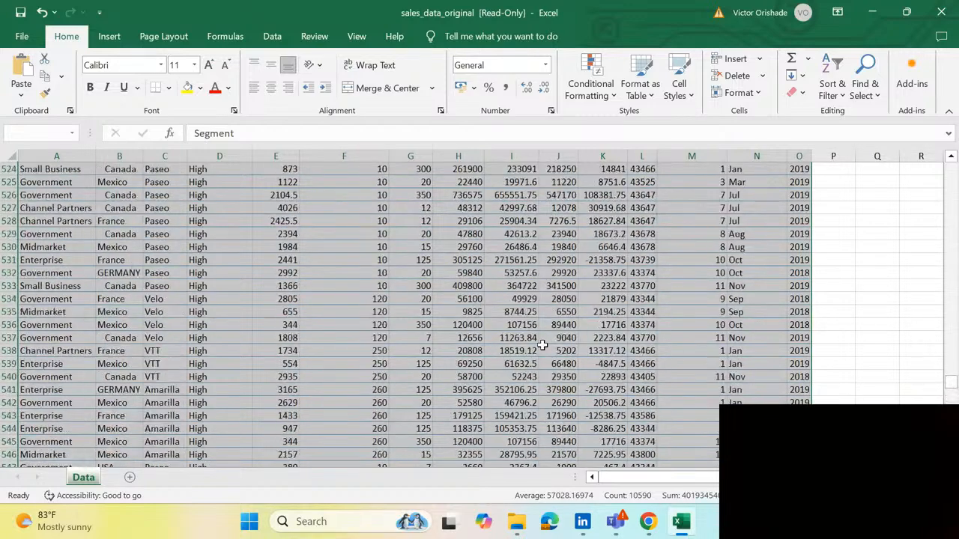
drag(950, 365, 949, 166)
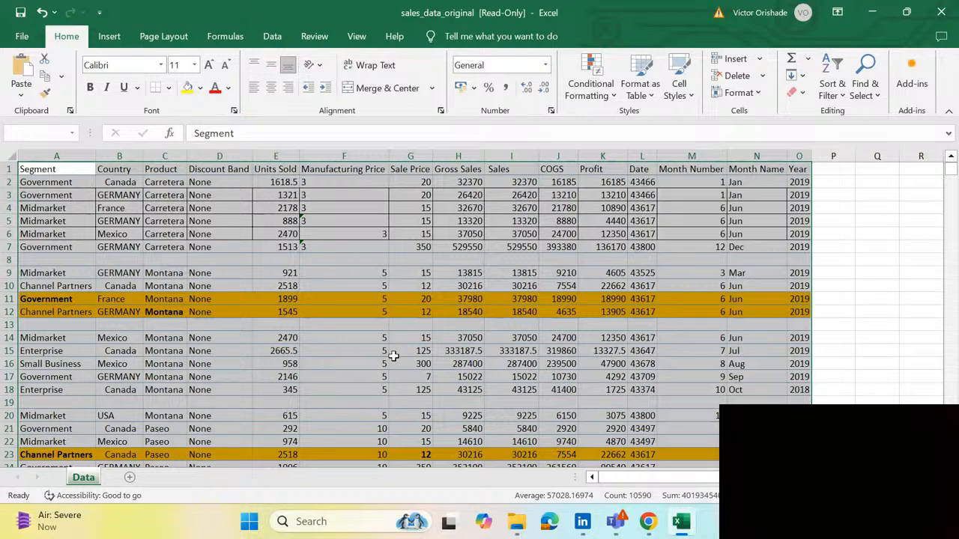
key(ctrl+g)
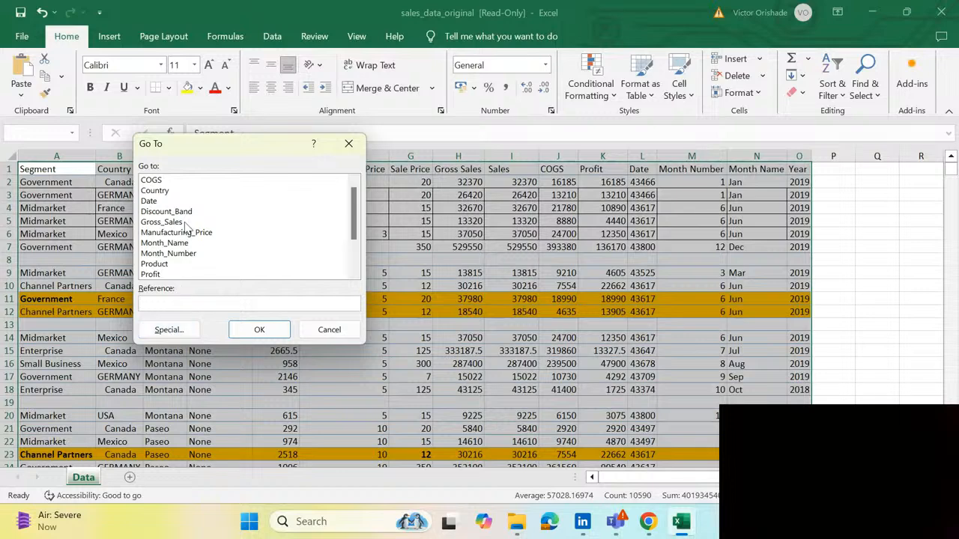
scroll(192, 215, down, 2)
scroll(196, 219, up, 2)
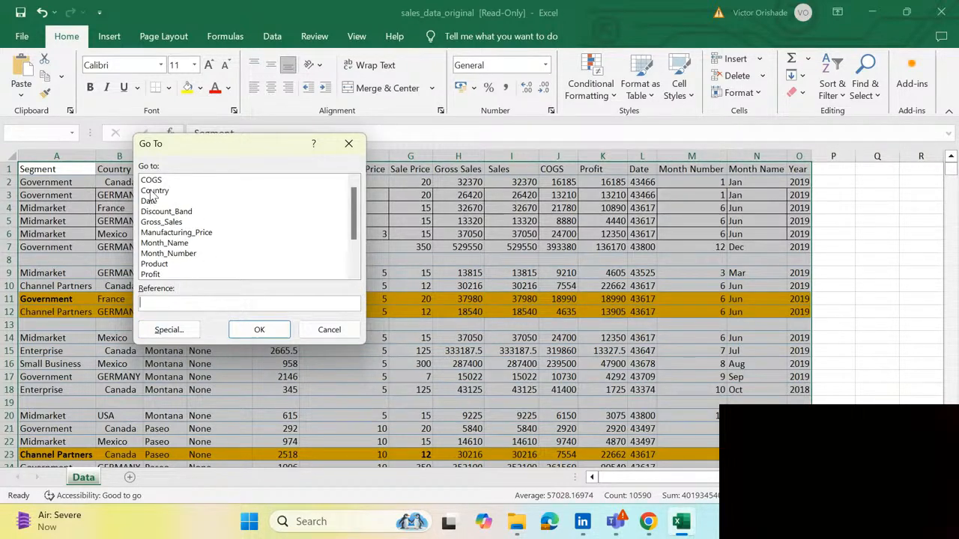
click(171, 333)
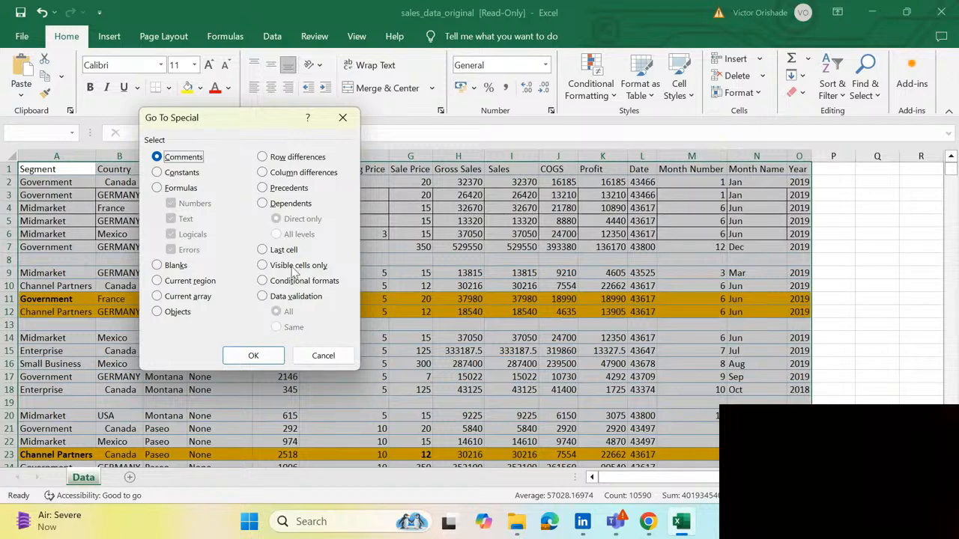
click(158, 267)
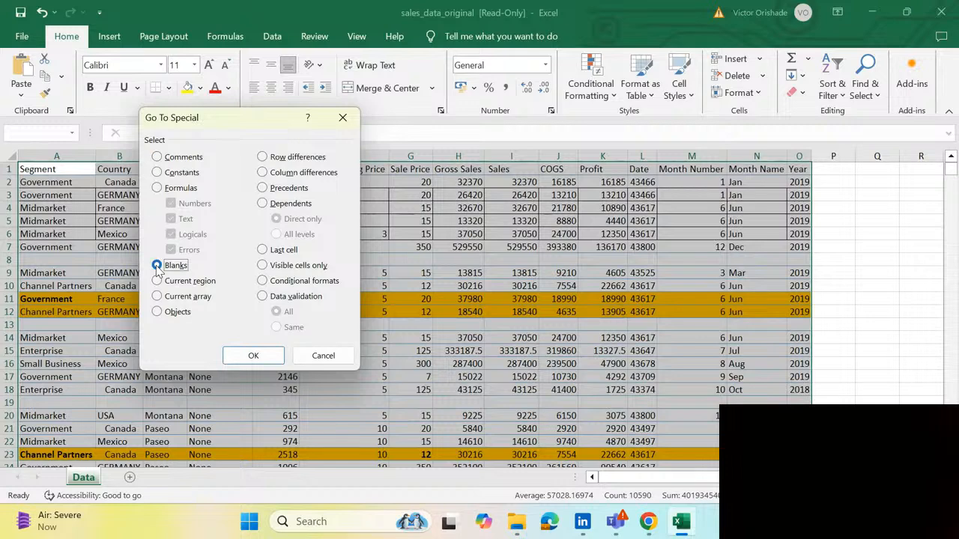
click(253, 355)
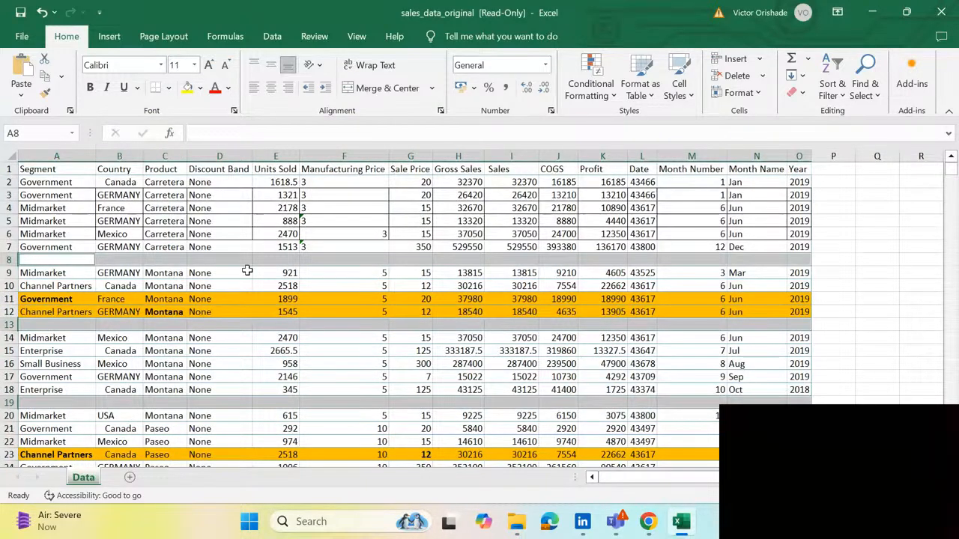
- Review the selected blank rows among the sales records and delete them as entire sheet rows
scroll(254, 260, down, 1)
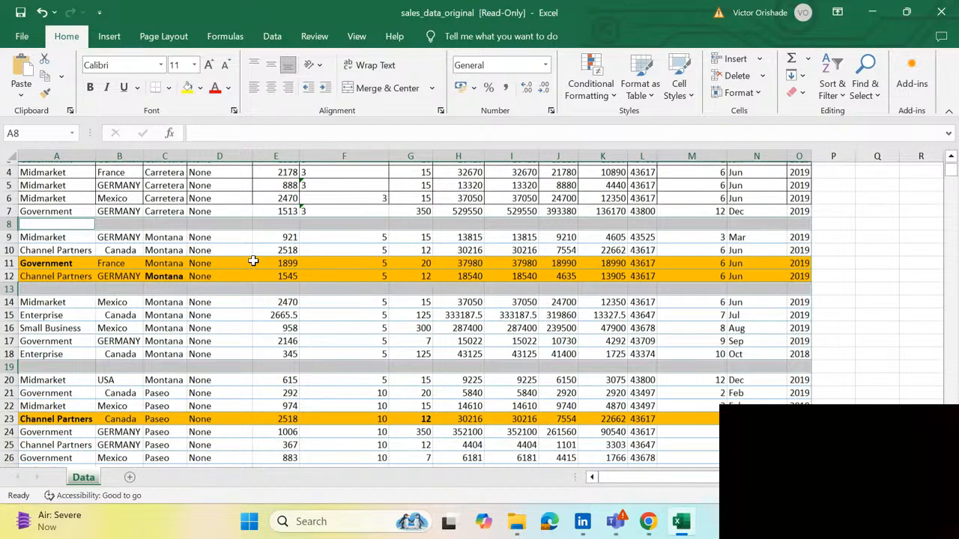
scroll(253, 260, down, 3)
scroll(253, 260, down, 9)
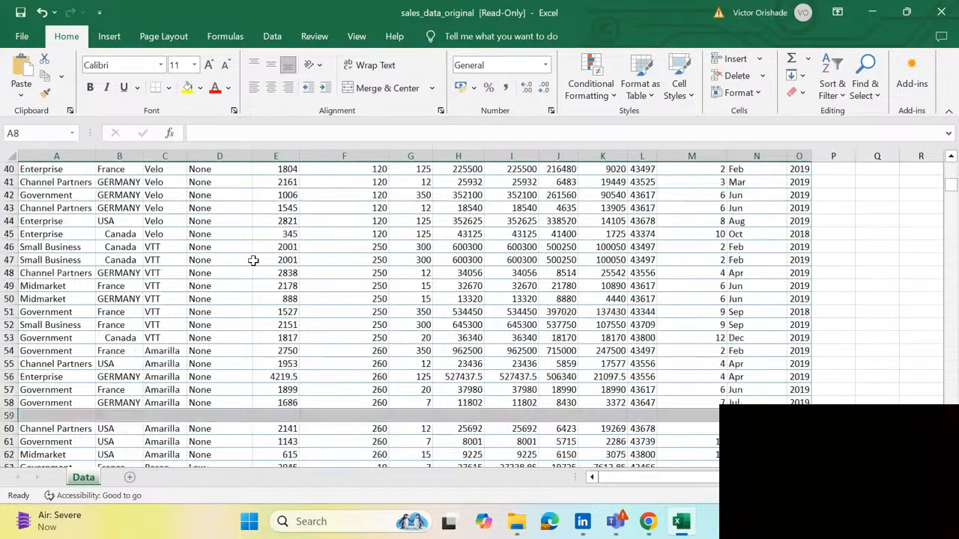
scroll(234, 321, down, 2)
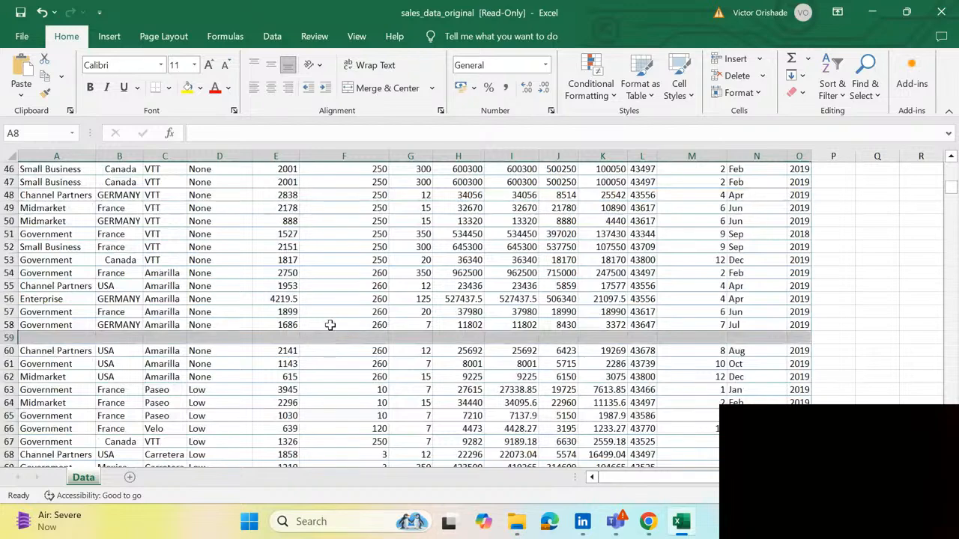
scroll(330, 324, up, 15)
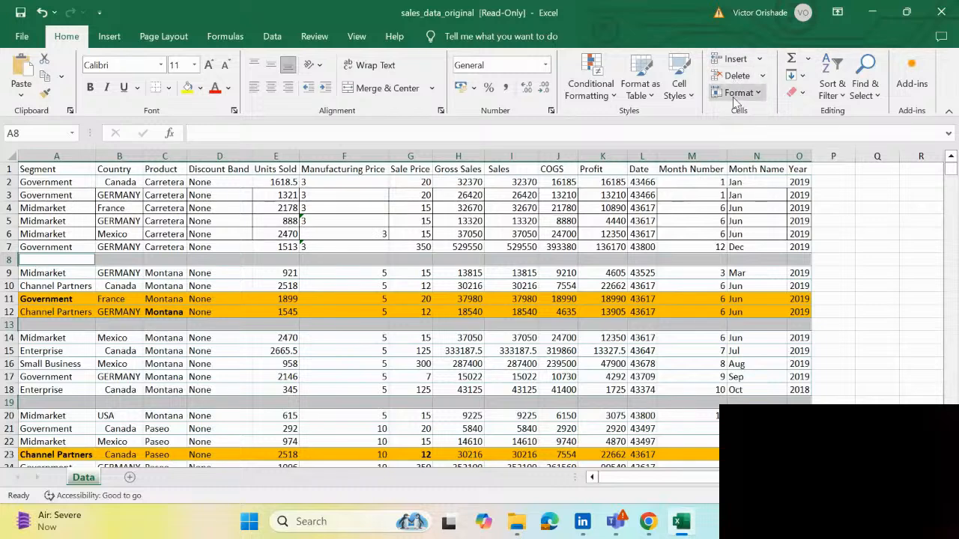
click(765, 77)
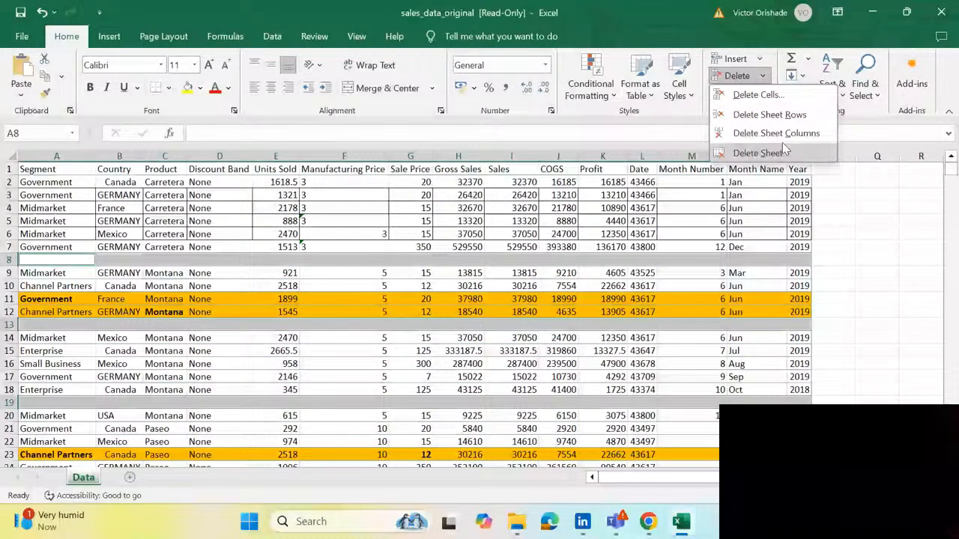
click(769, 115)
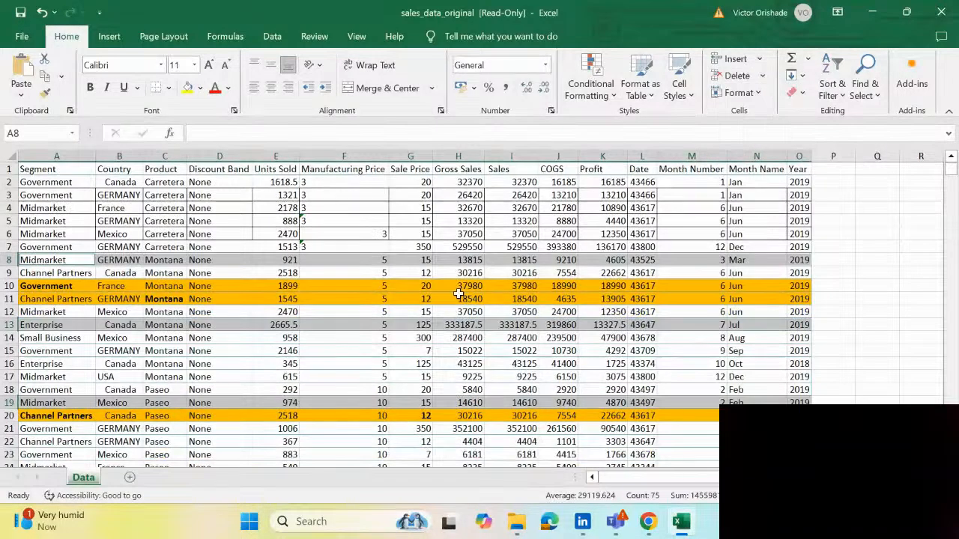
- Examine the sales records around rows 8, 13, 19, 29 and 59 for any remaining blank rows
scroll(379, 293, down, 1)
scroll(379, 292, down, 10)
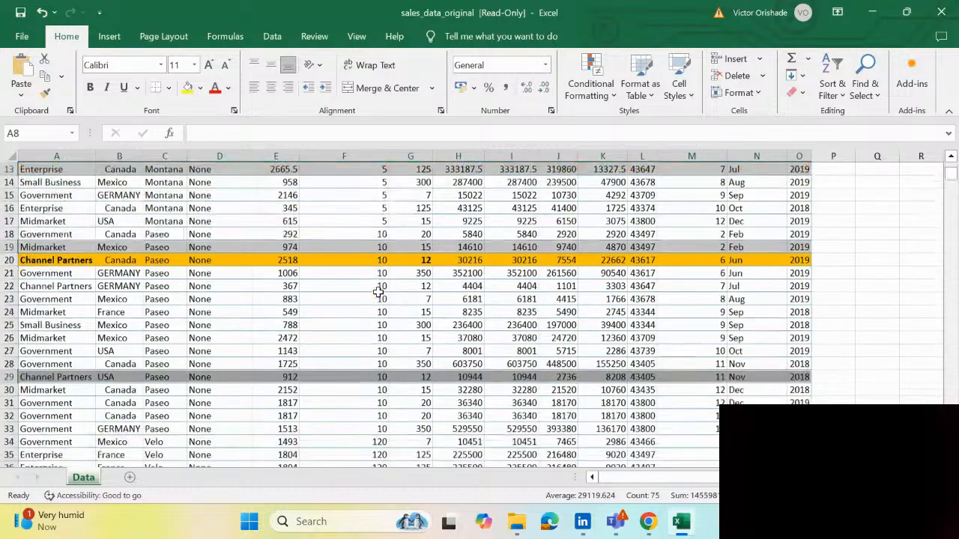
scroll(379, 292, down, 13)
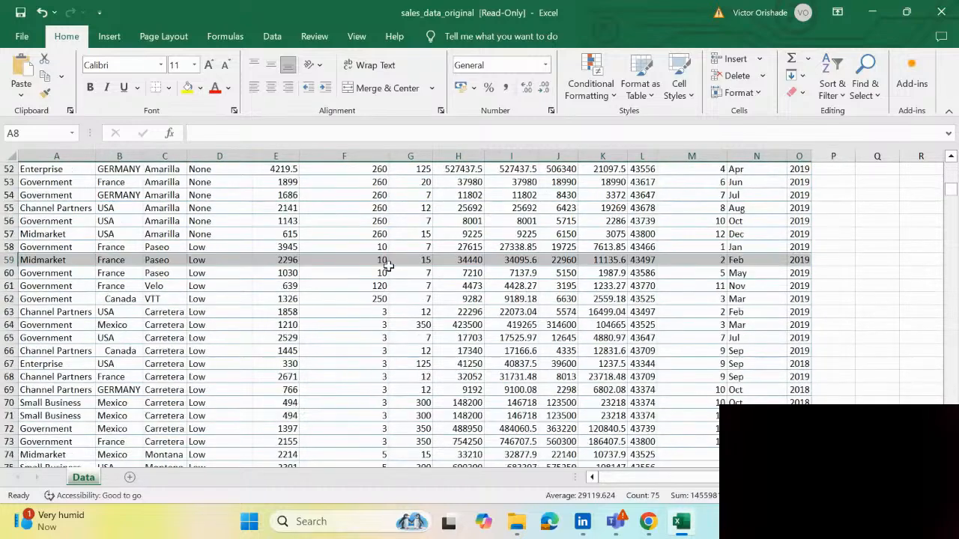
scroll(387, 265, up, 3)
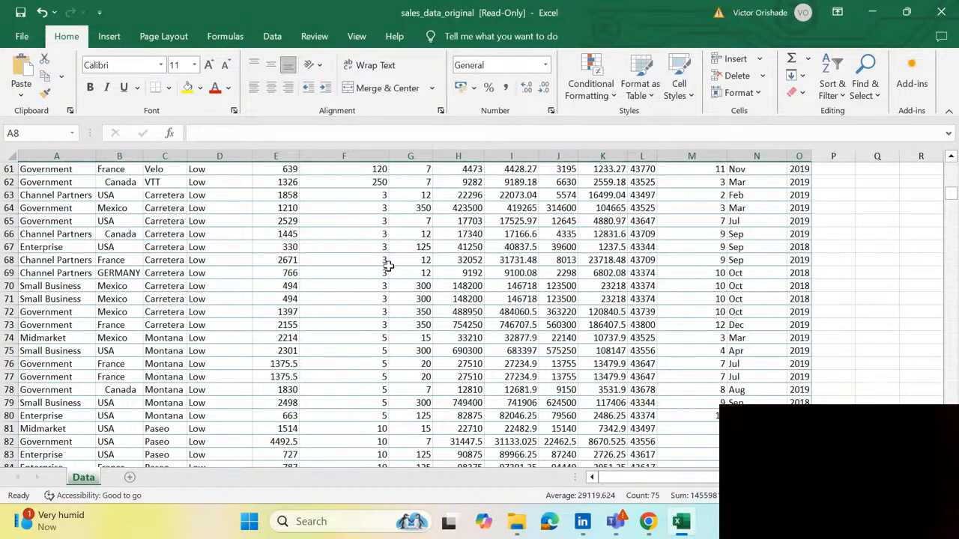
scroll(388, 266, up, 16)
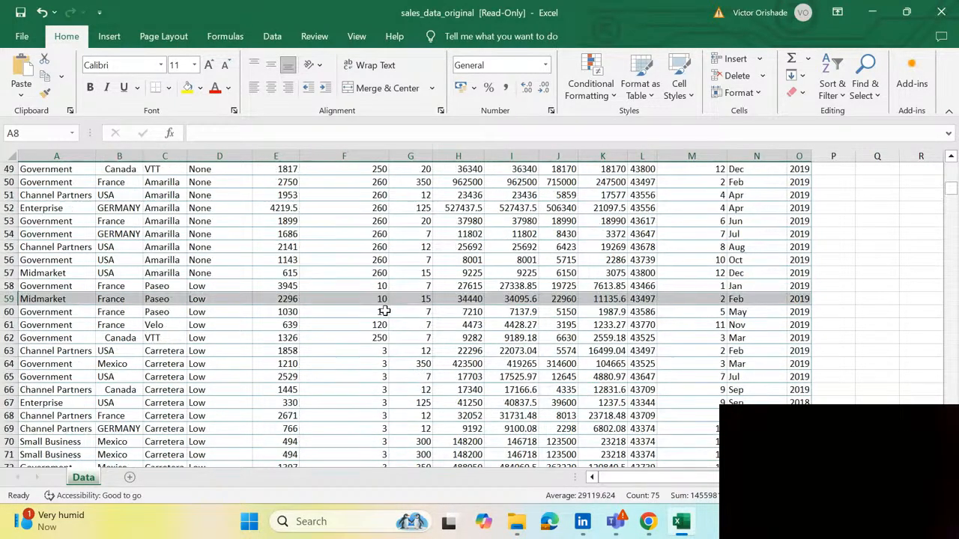
scroll(435, 312, up, 4)
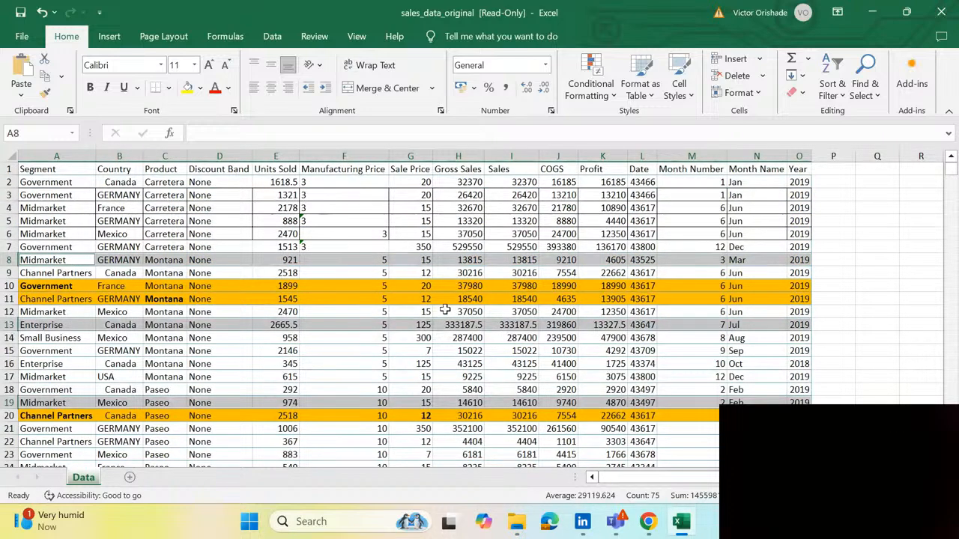
scroll(445, 310, down, 5)
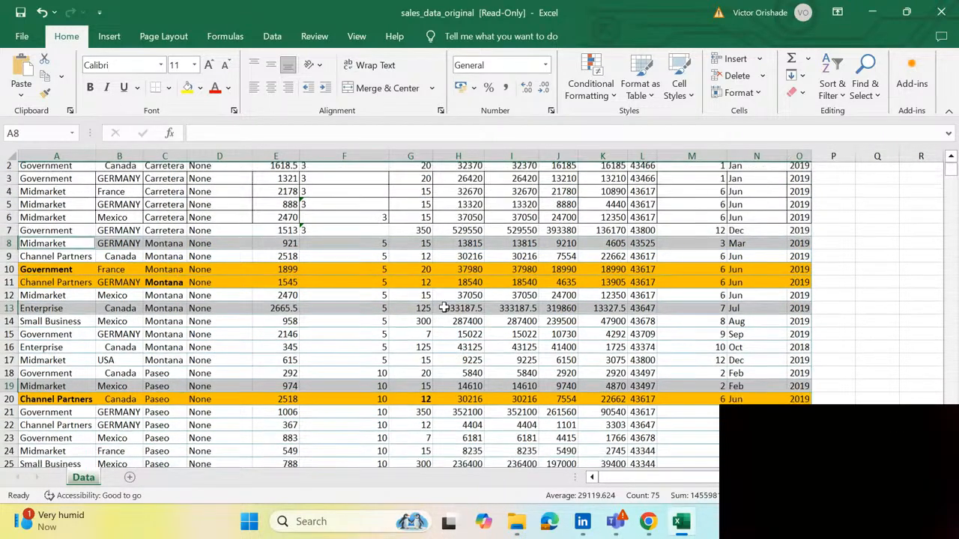
scroll(444, 307, down, 12)
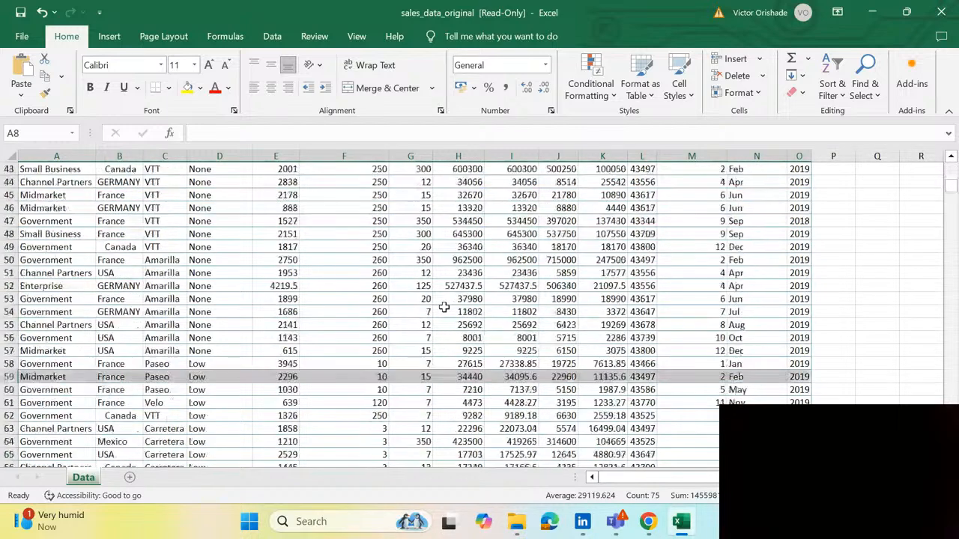
scroll(445, 307, up, 3)
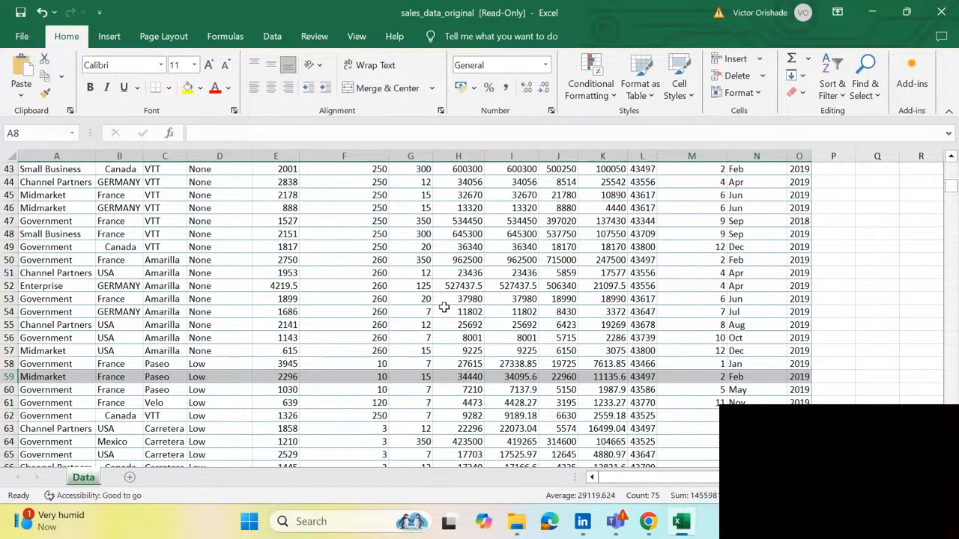
scroll(443, 308, up, 7)
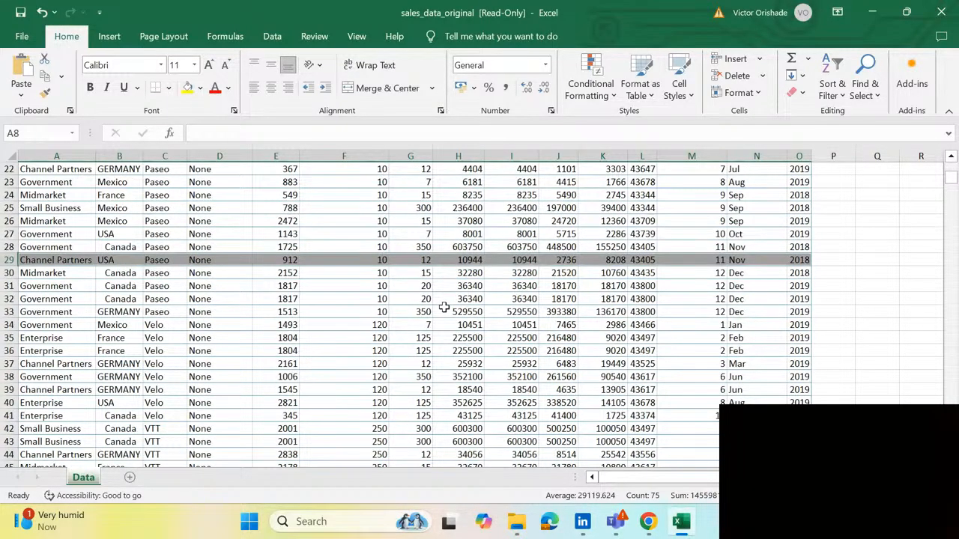
- Select the cells of the row 5 record from Discount Band (D5) through Year (O5)
scroll(444, 307, up, 7)
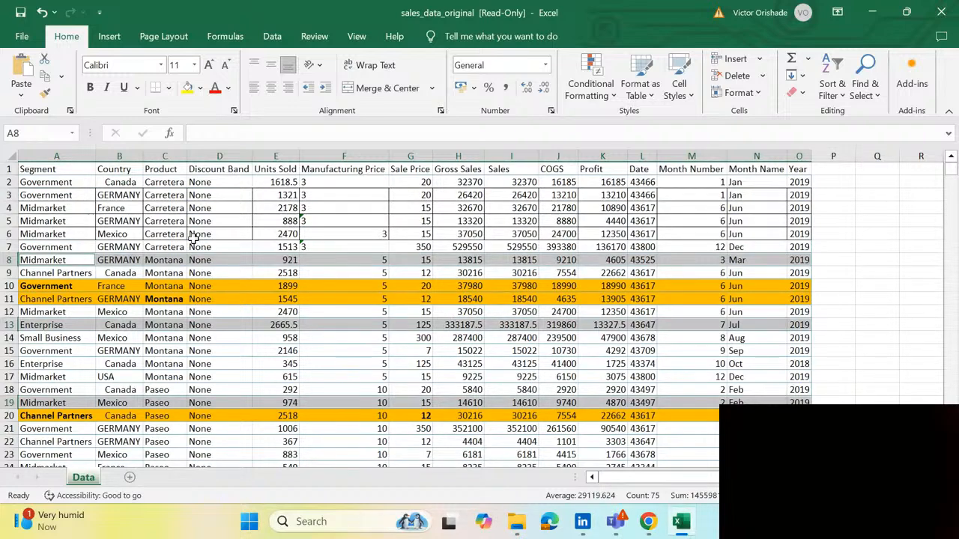
click(247, 243)
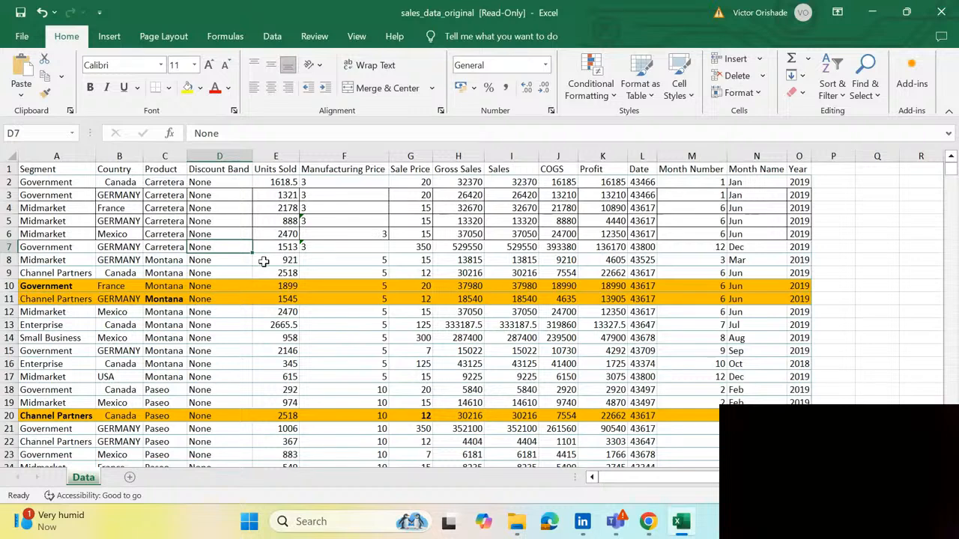
key(Up)
key(Up)
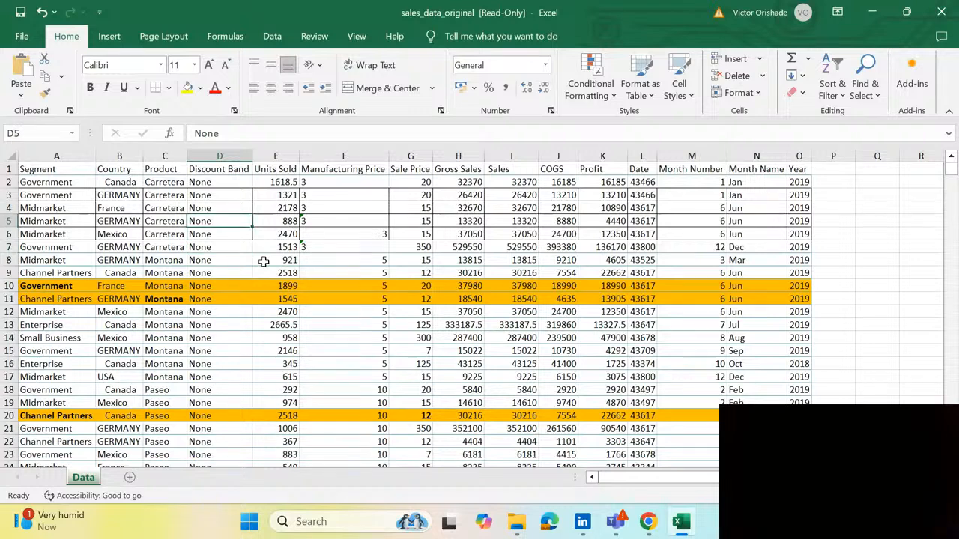
key(ctrl+shift+Right)
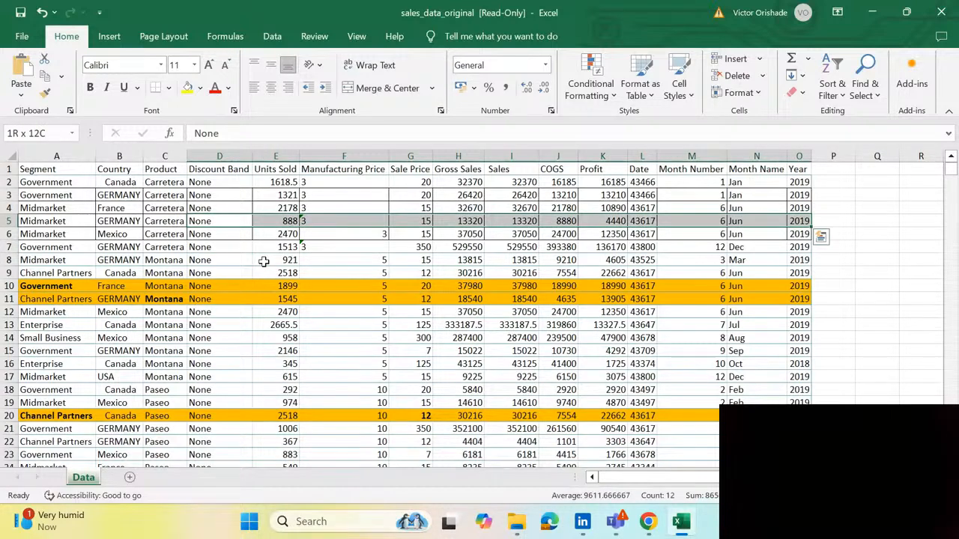
- Select the sales data from the Segment header in A1 through O706, and release the selection
click(45, 173)
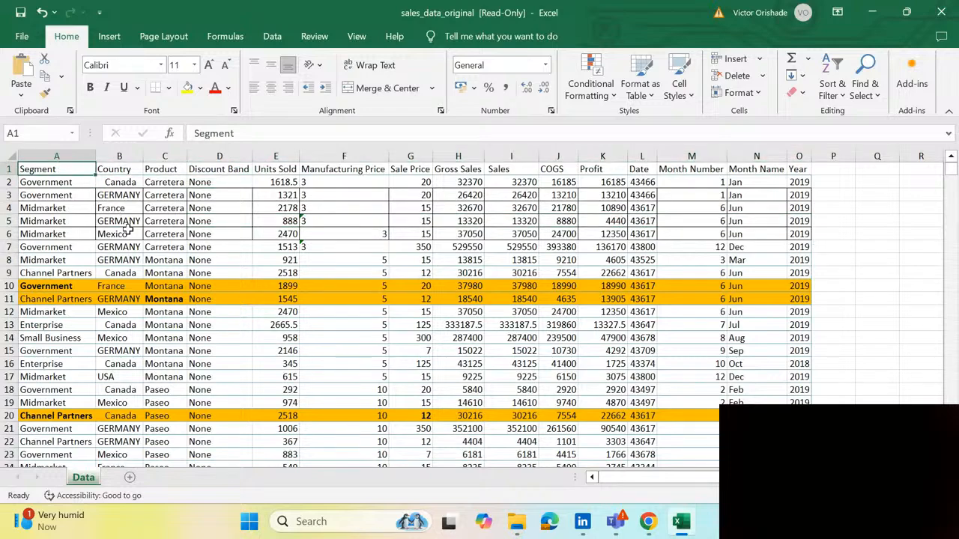
key(ctrl+shift+End)
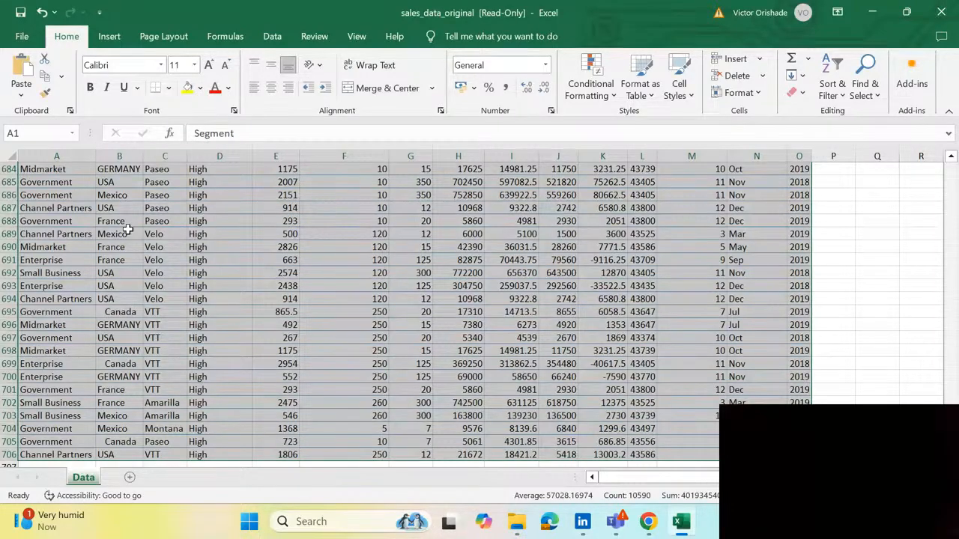
click(128, 230)
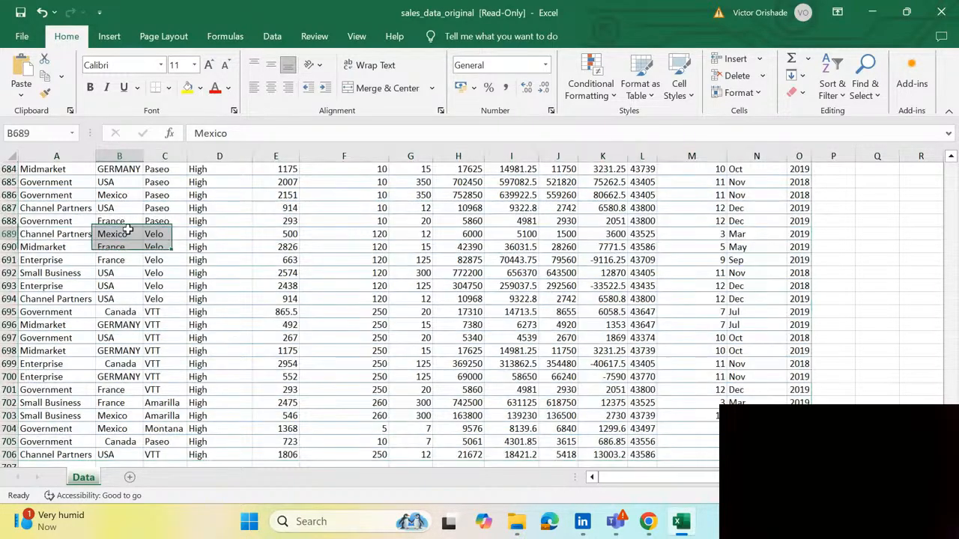
scroll(143, 236, up, 7)
scroll(147, 238, up, 20)
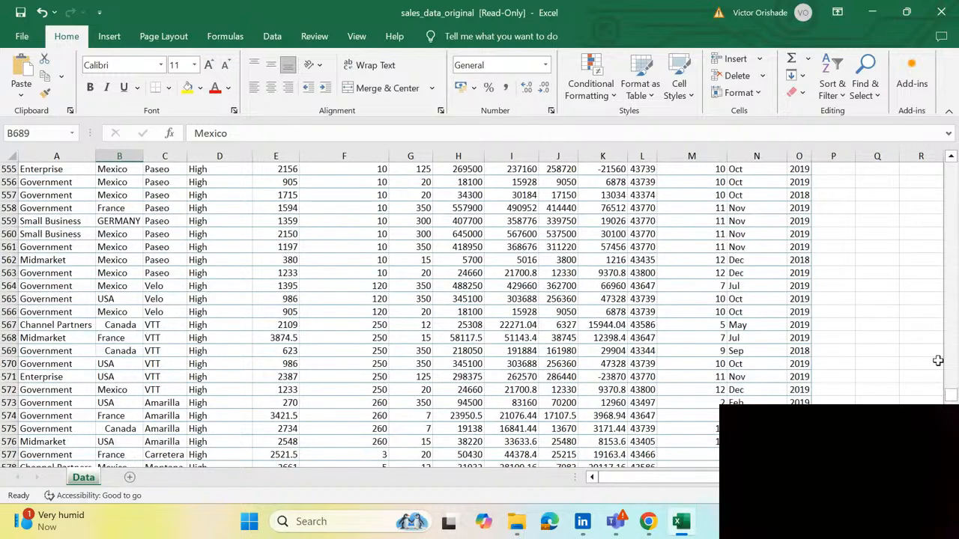
drag(950, 395, 950, 178)
click(359, 286)
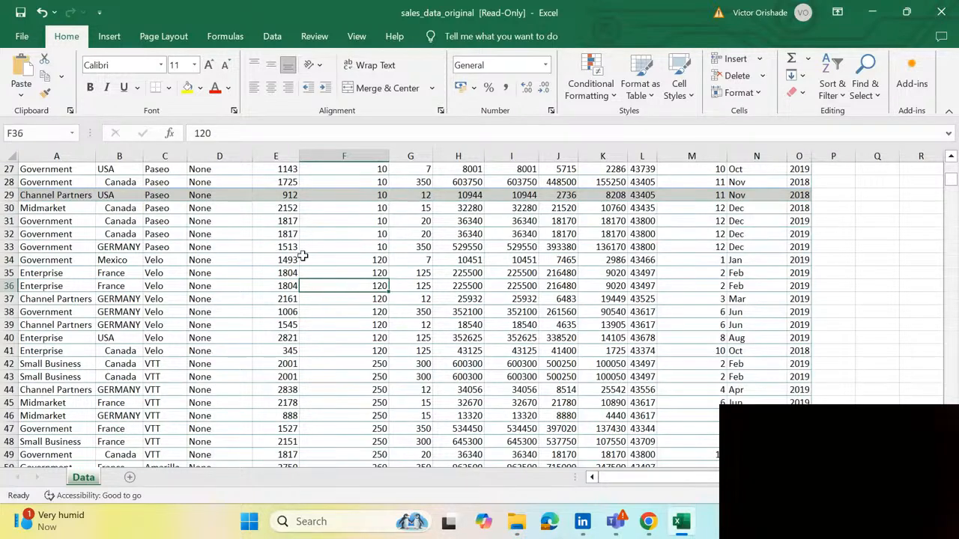
- Select the entire sales data region from a cell inside it and examine how far the selection extends
click(225, 235)
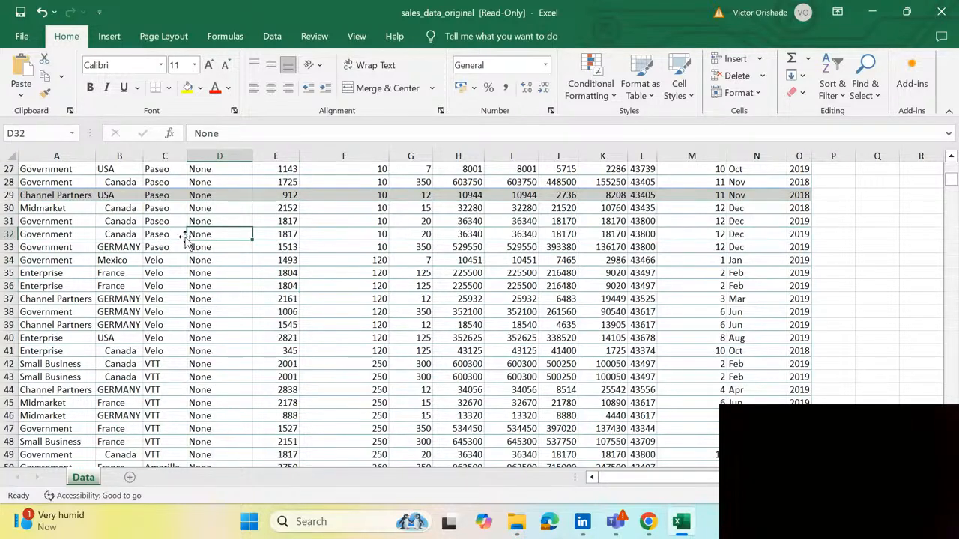
key(ctrl+a)
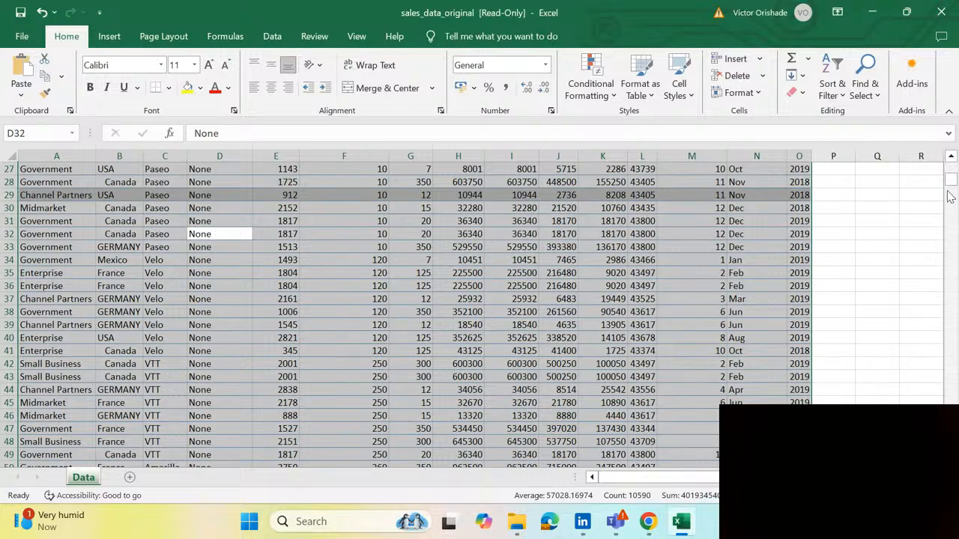
drag(950, 186, 952, 161)
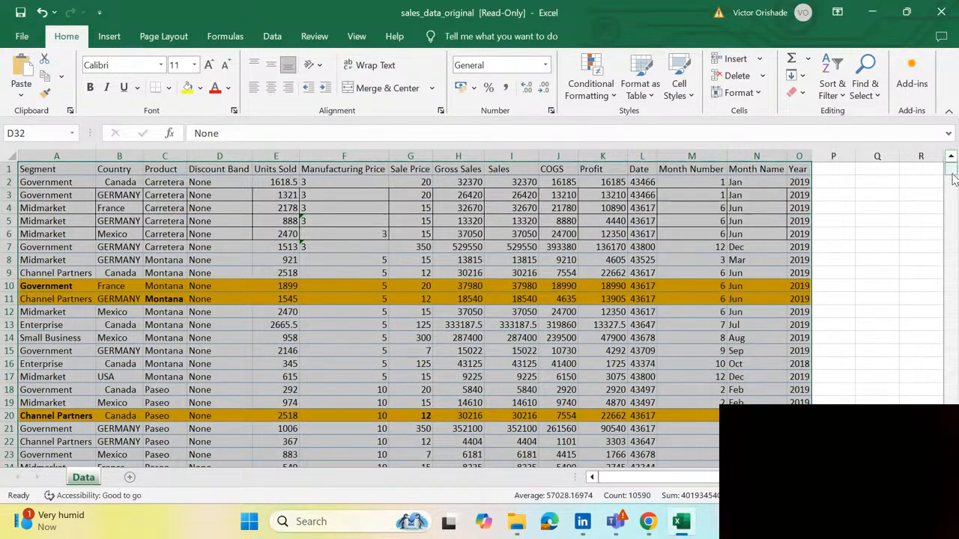
drag(953, 161, 956, 336)
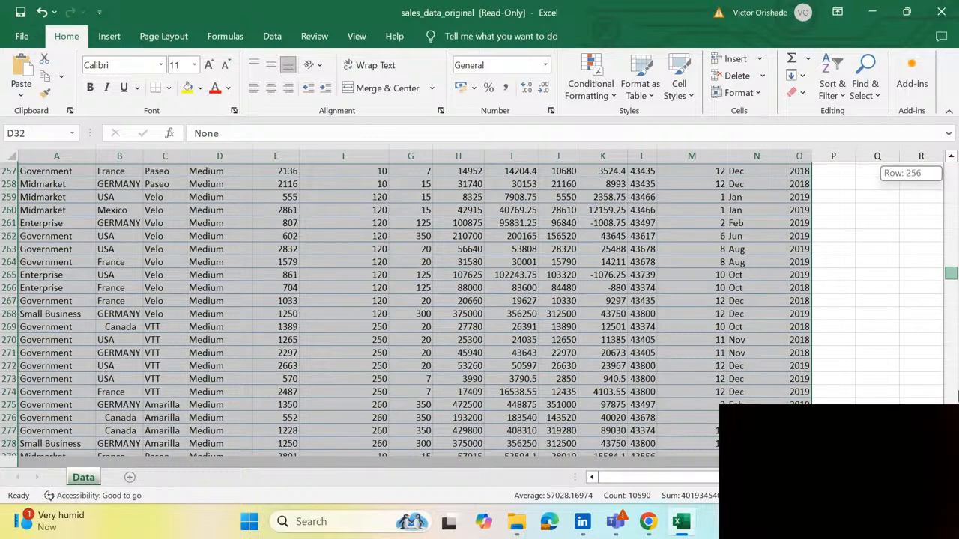
drag(958, 396, 956, 452)
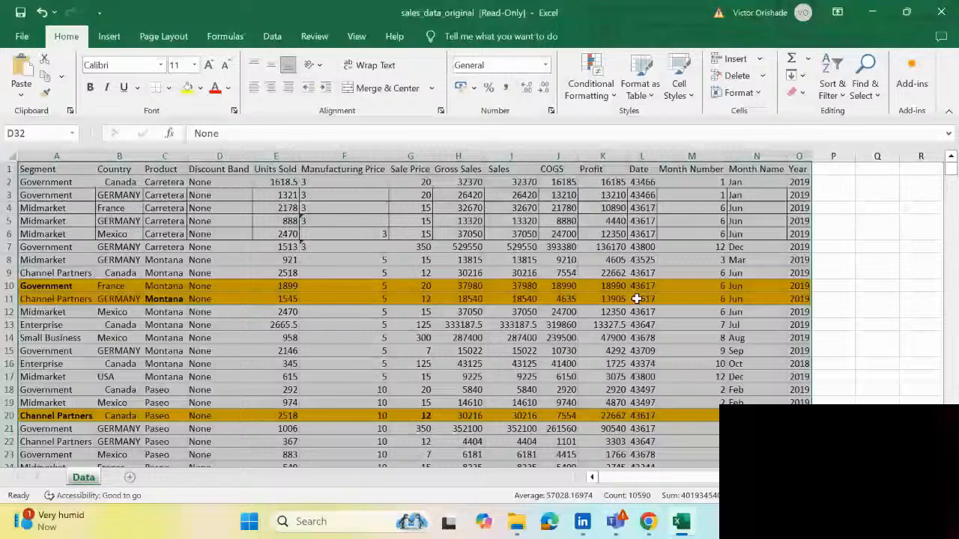
- Select the whole sales data region again from cell F14, and deselect it
click(310, 336)
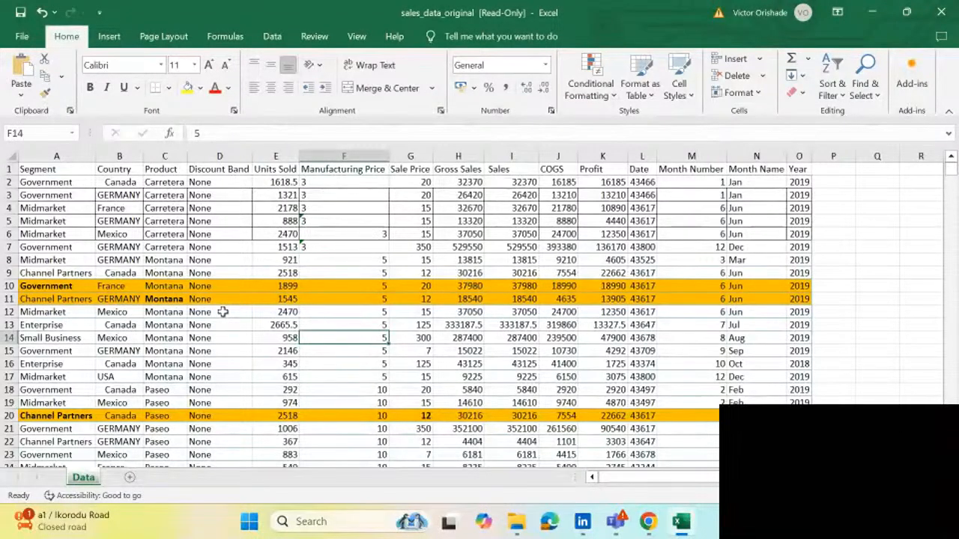
key(ctrl+a)
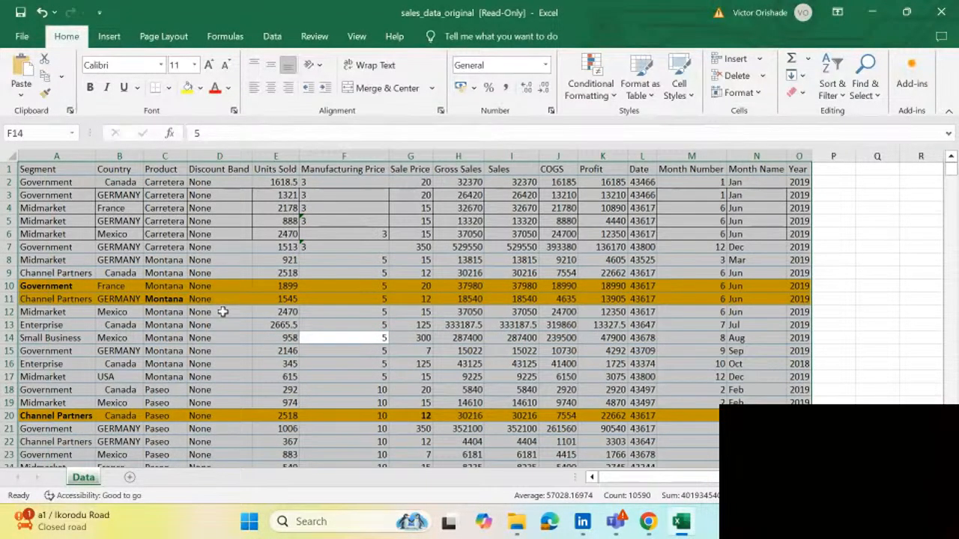
click(860, 321)
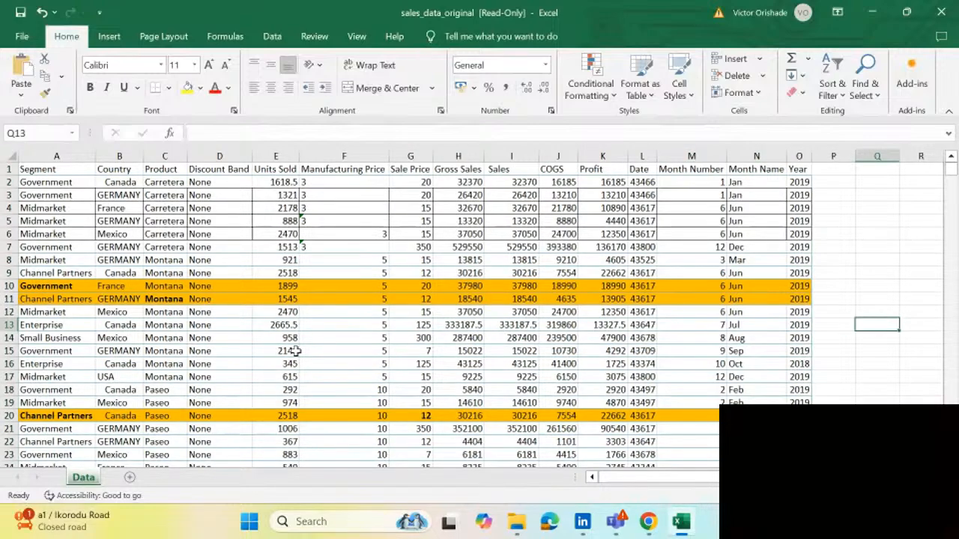
- Switch to the YouTube Studio live stream in Chrome to check it, and return to the sales workbook in Excel
mouse_move(649, 523)
click(667, 479)
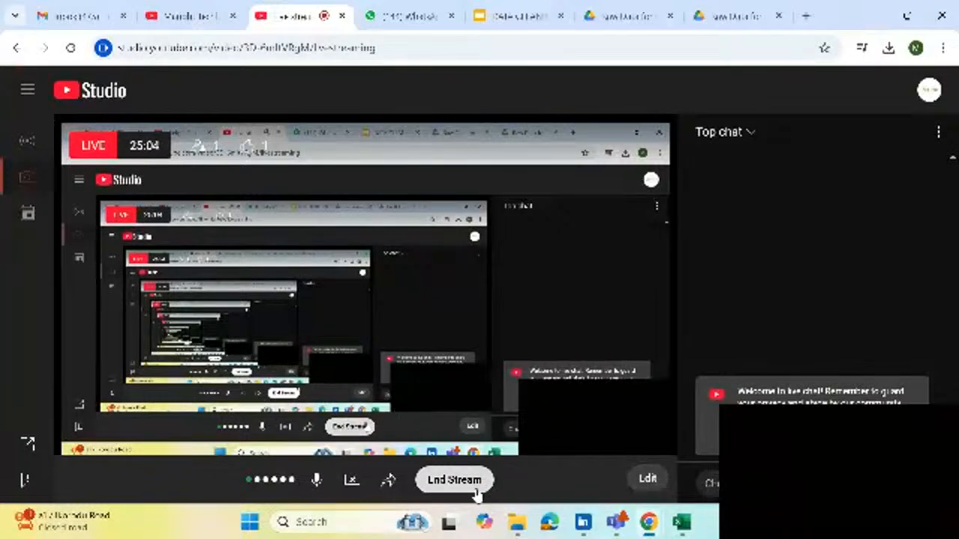
click(681, 522)
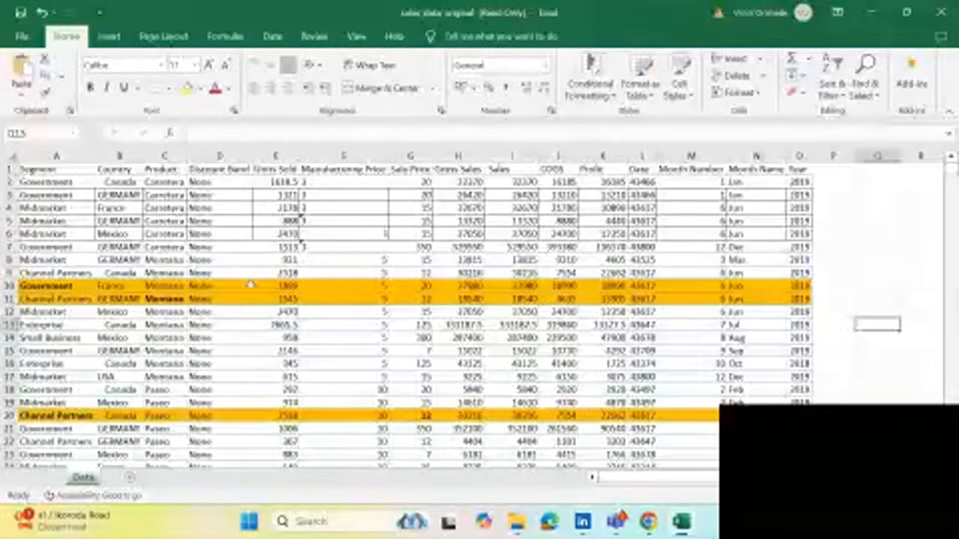
scroll(320, 401, down, 1)
scroll(320, 401, down, 10)
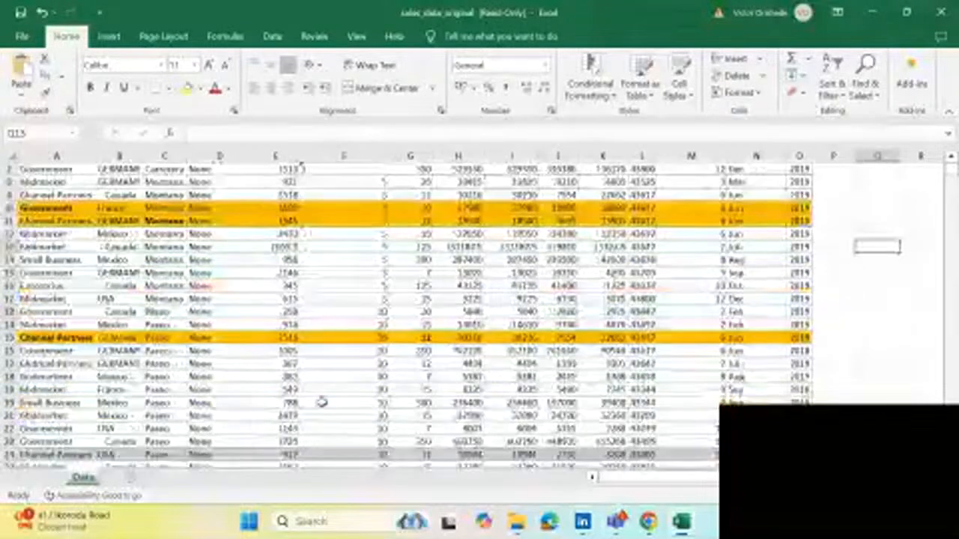
scroll(322, 403, down, 10)
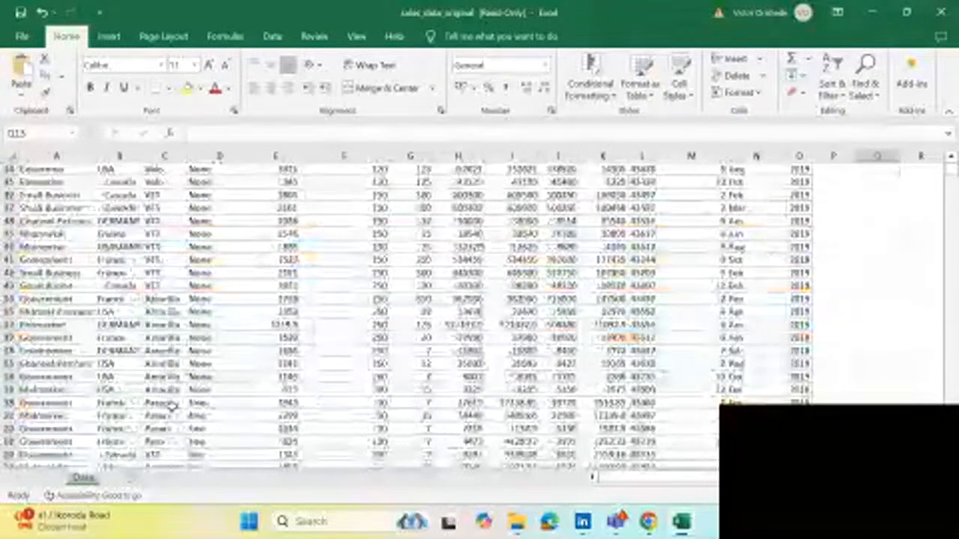
scroll(406, 314, up, 5)
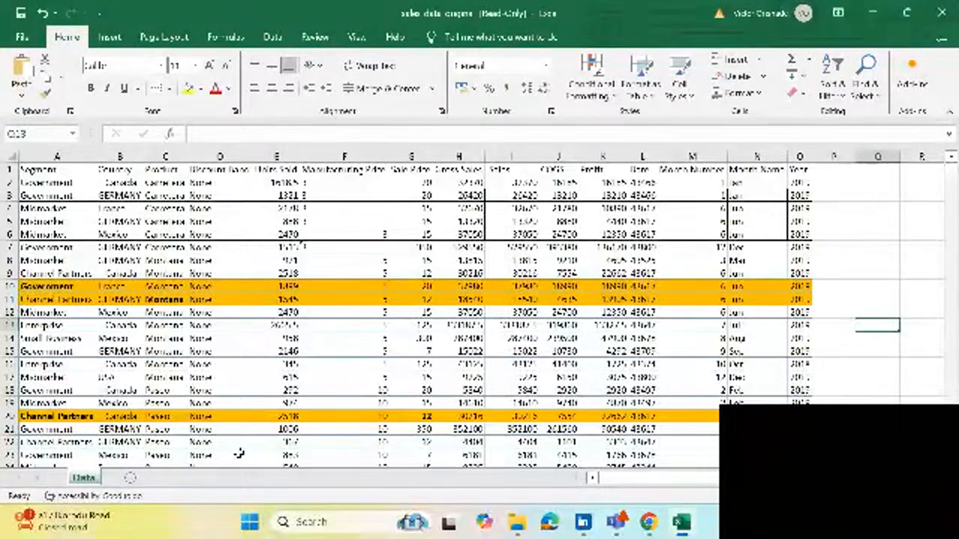
- Try selecting everything from empty cells in column Q outside the sales data, and deselect it
key(ctrl+a)
key(Down)
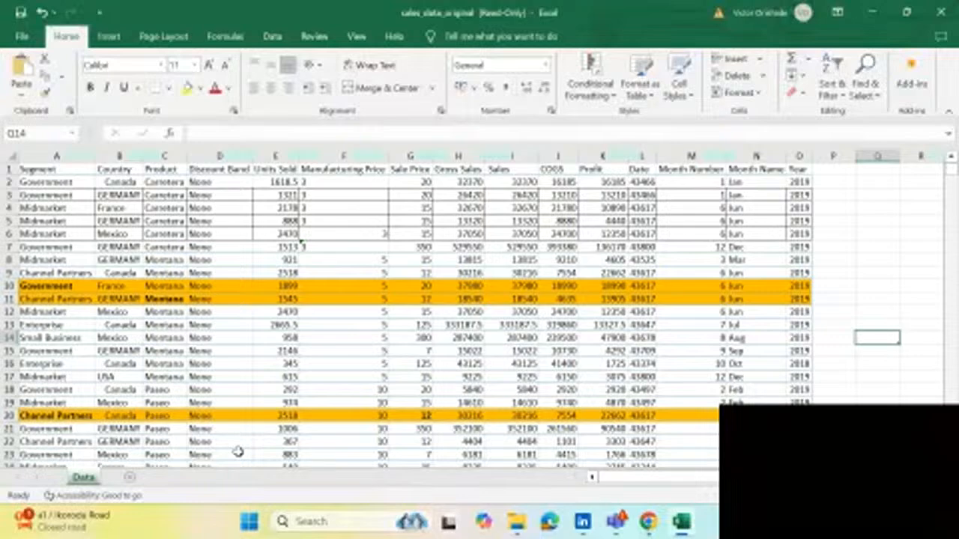
key(ctrl+a)
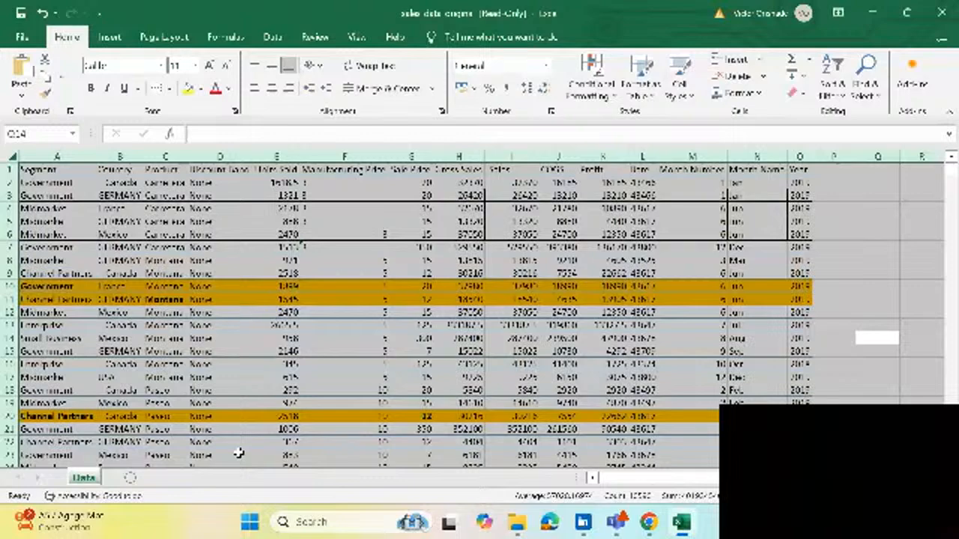
click(836, 272)
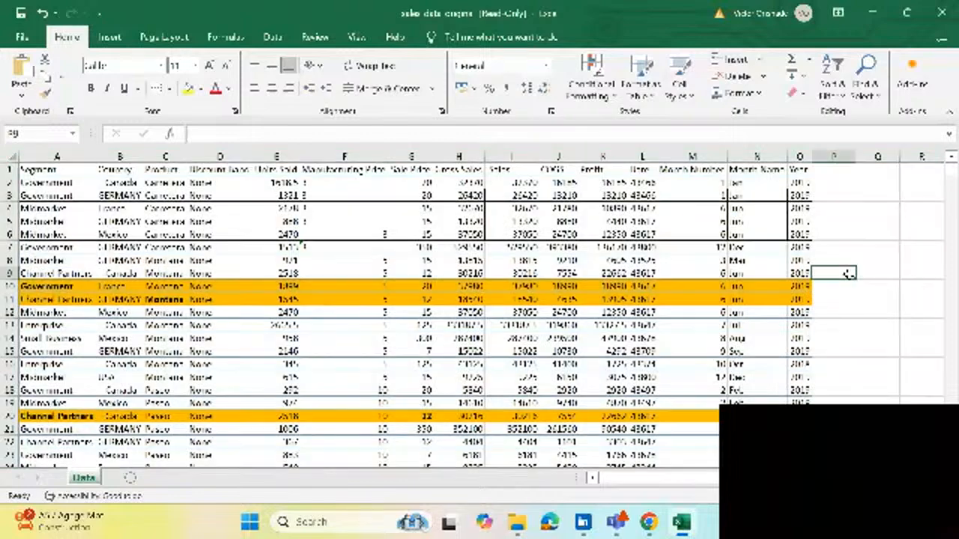
click(889, 298)
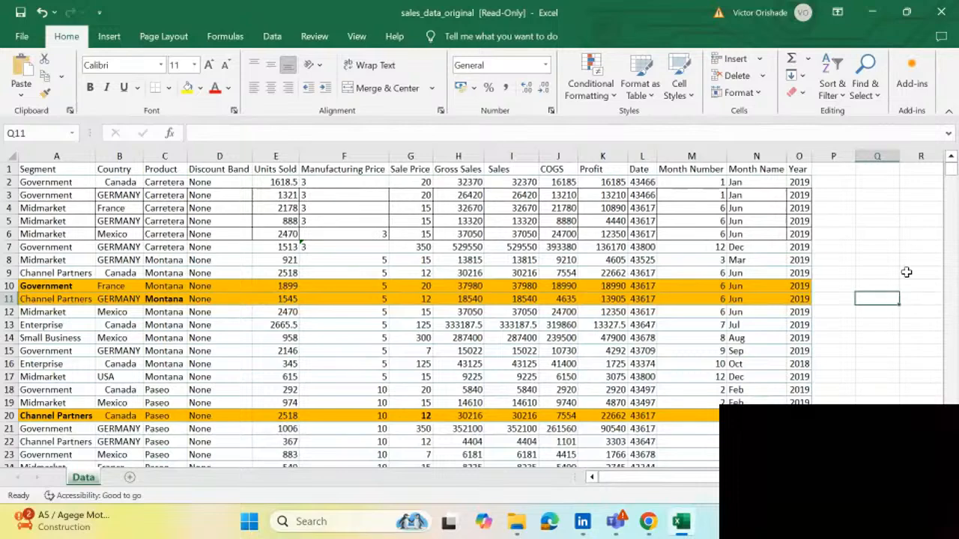
click(869, 272)
key(ctrl+a)
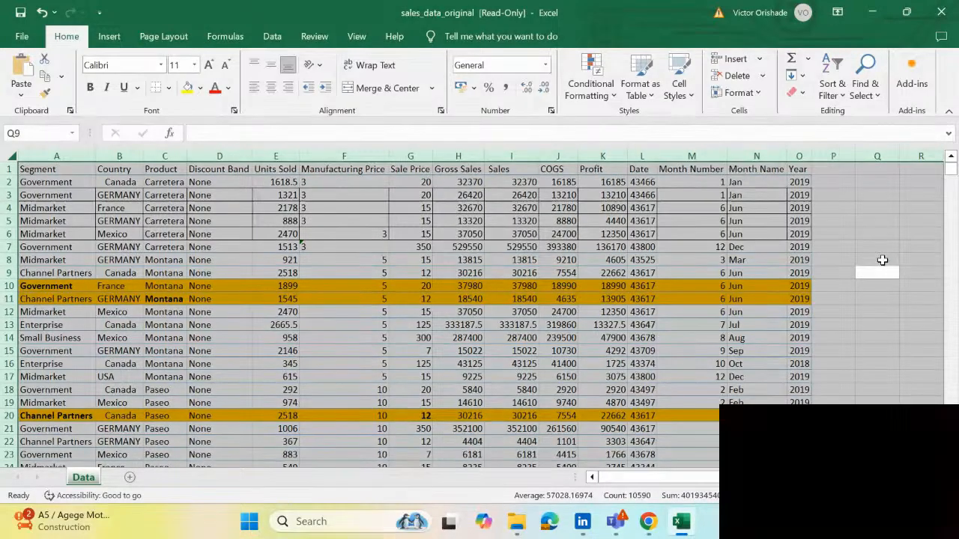
click(879, 308)
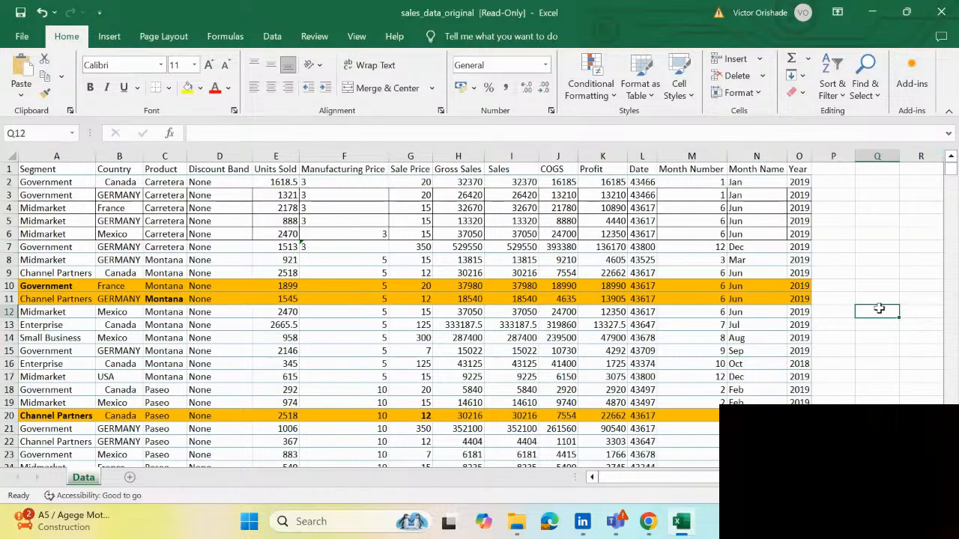
- Select the whole sales data region from a cell inside it and clear all its formats with Clear Formats
click(333, 259)
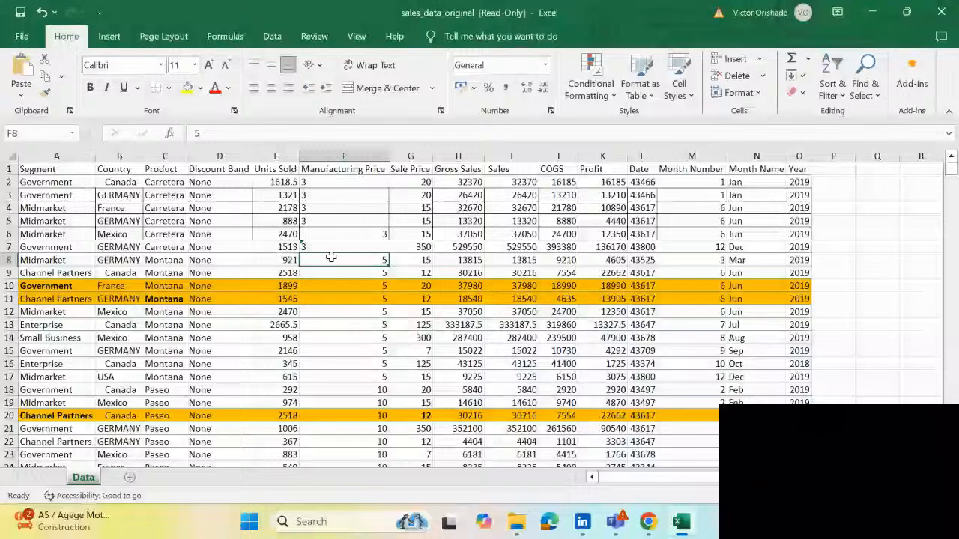
key(ctrl+a)
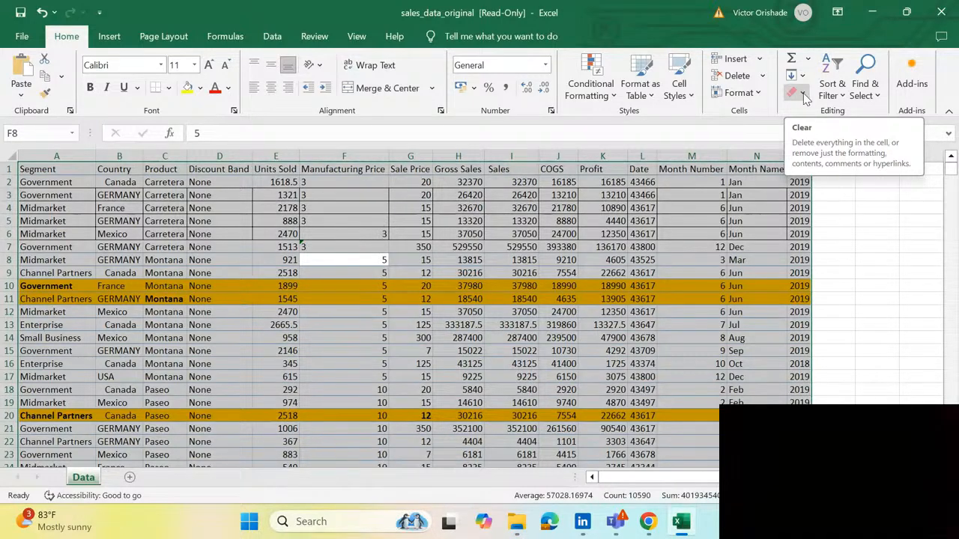
click(803, 96)
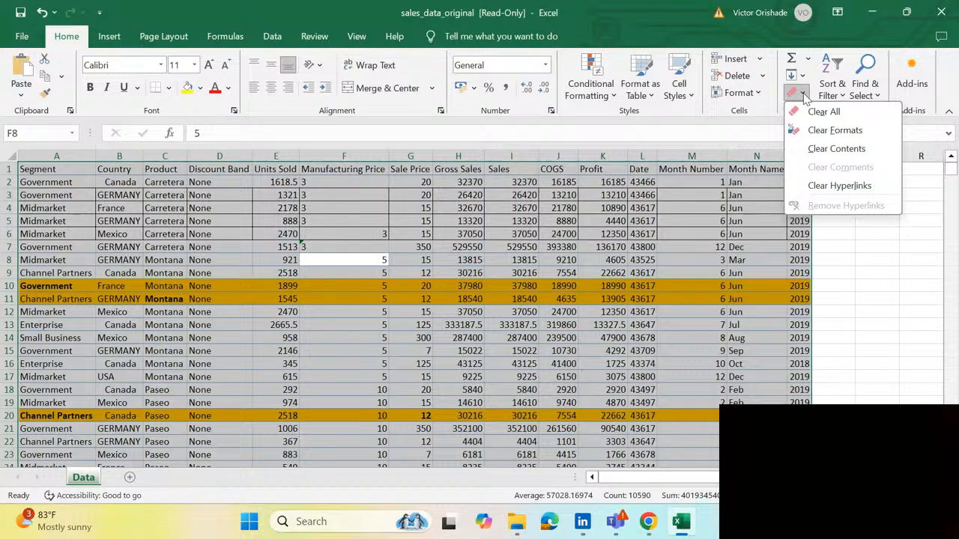
click(833, 131)
click(824, 236)
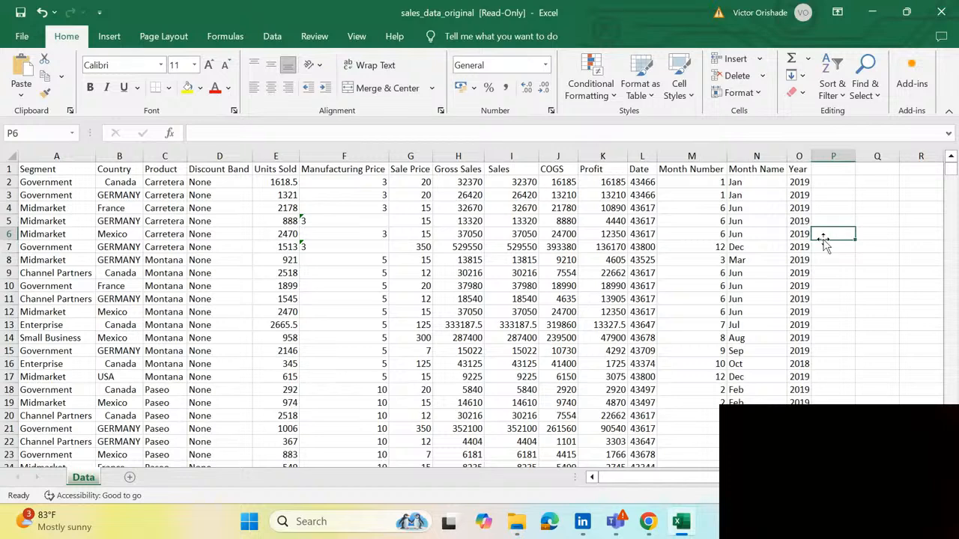
- Review the first 35 or so sales records for formatting and text inconsistencies after clearing the formats
scroll(183, 224, down, 3)
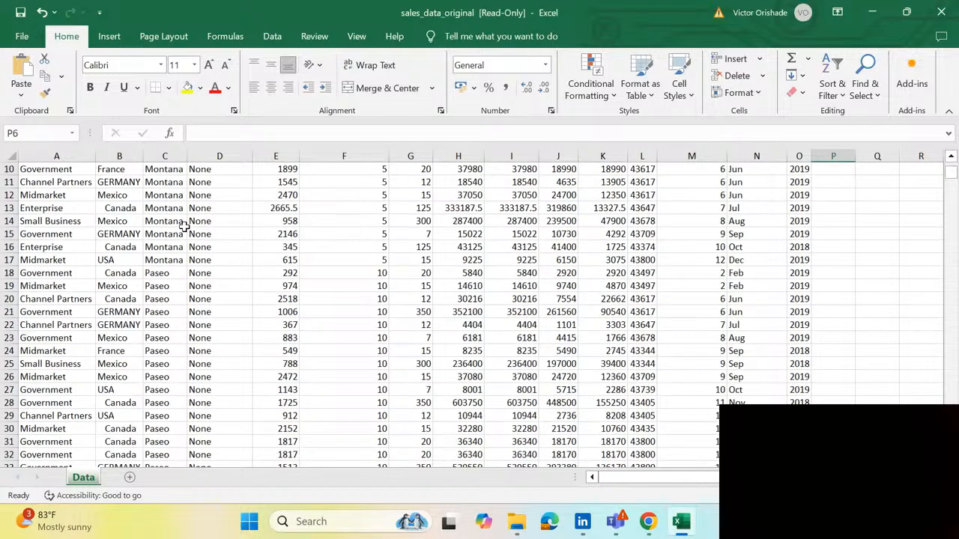
scroll(236, 306, up, 3)
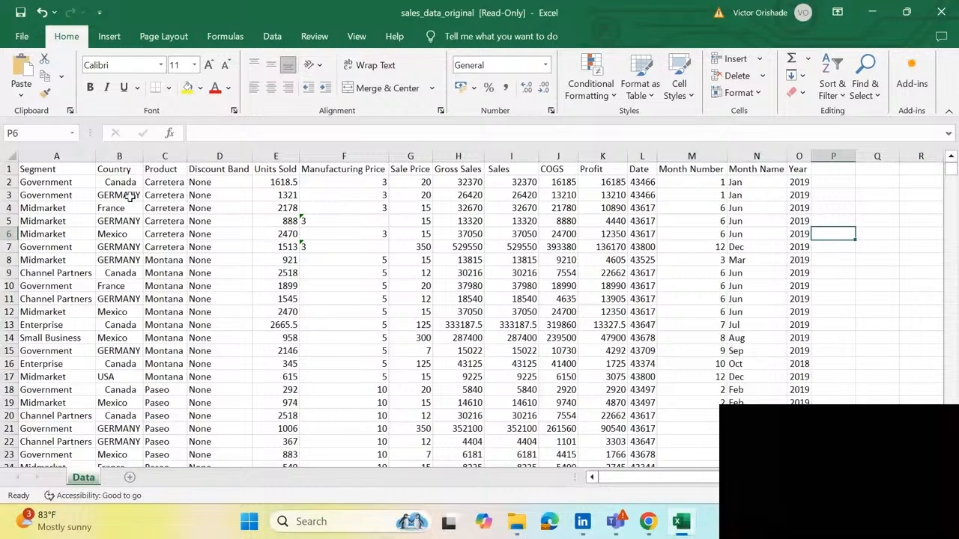
scroll(66, 146, down, 4)
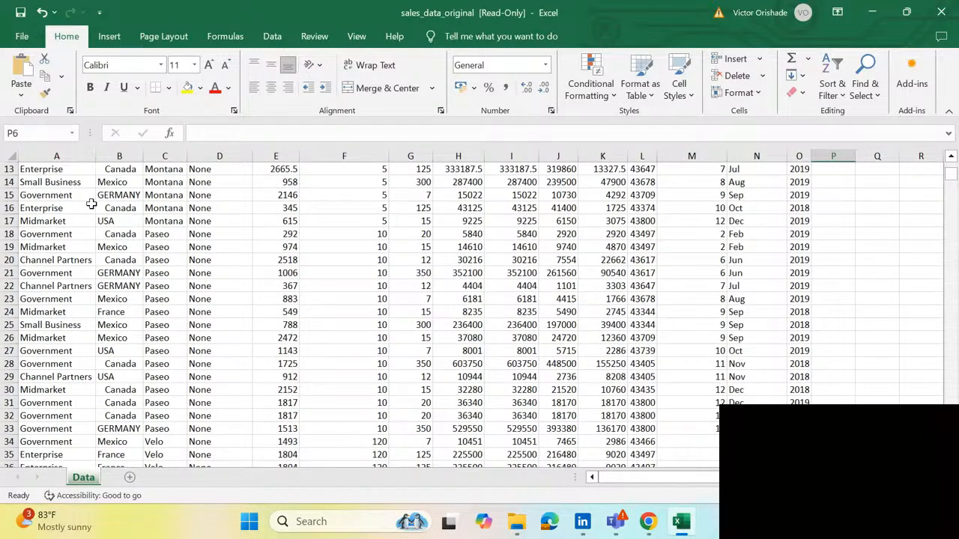
- Review the header row, the sales records down to about row 98 and the Country column for spacing and capitalization inconsistencies
scroll(68, 210, up, 4)
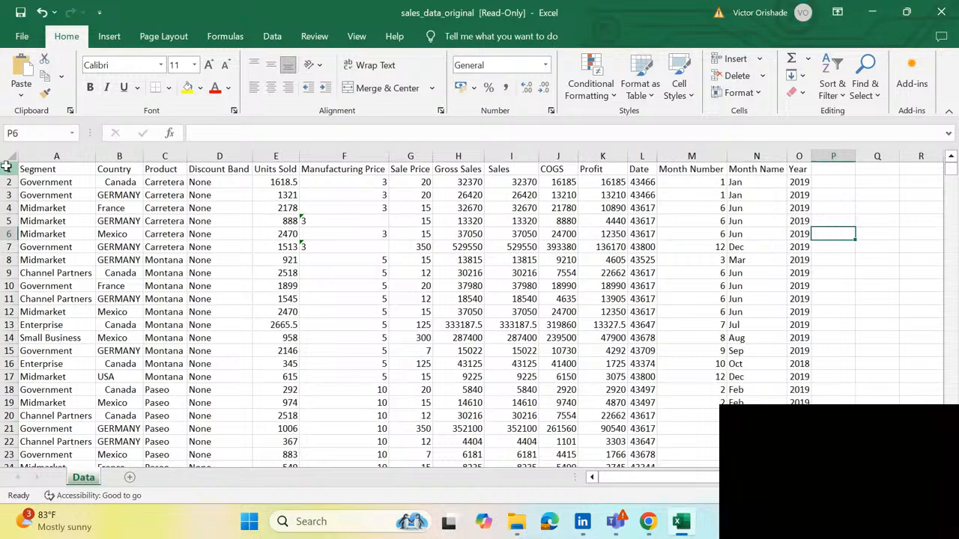
click(6, 167)
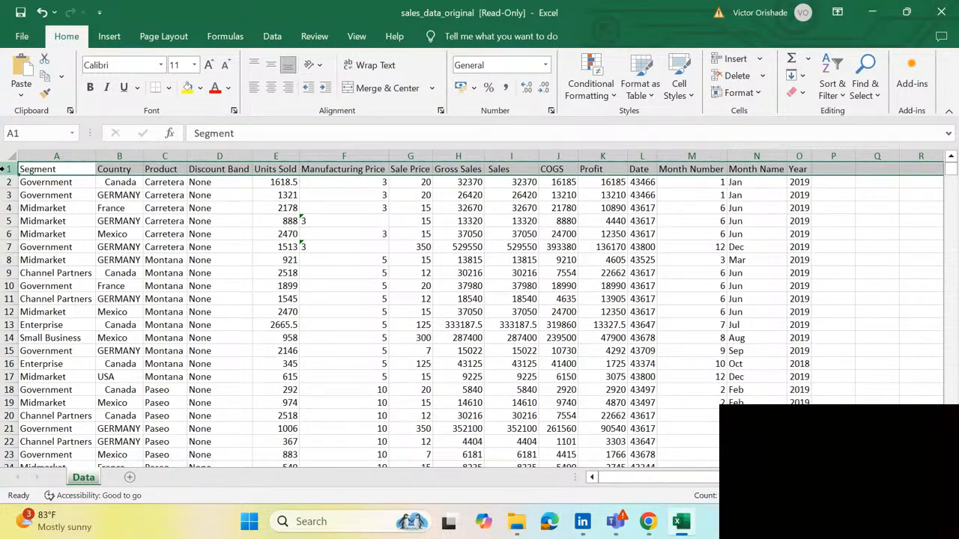
click(51, 170)
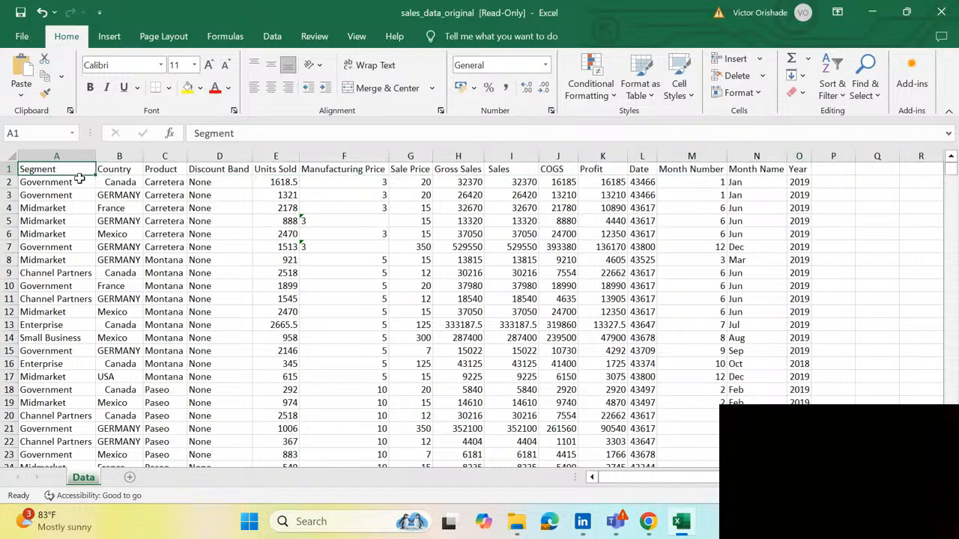
scroll(79, 200, down, 5)
scroll(80, 200, down, 15)
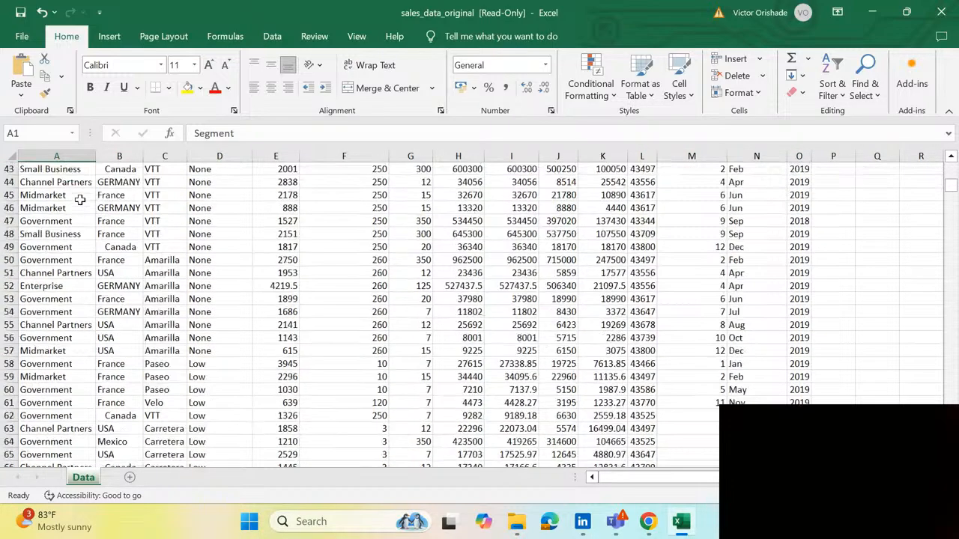
scroll(79, 199, down, 7)
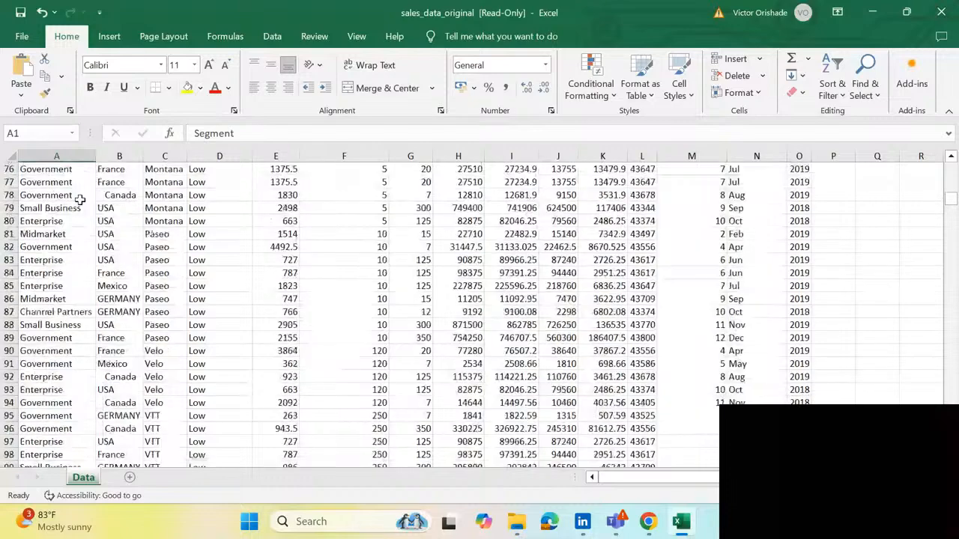
scroll(80, 199, up, 18)
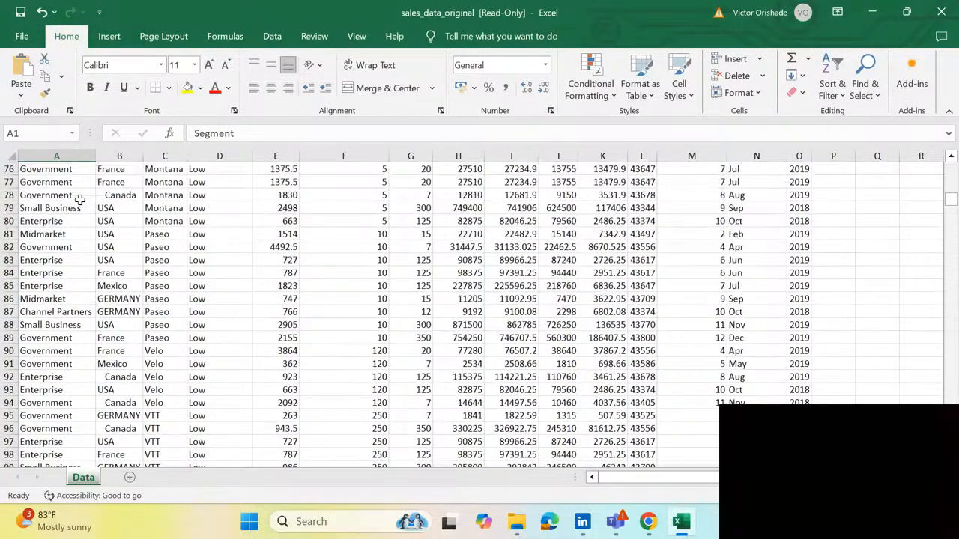
scroll(79, 200, up, 9)
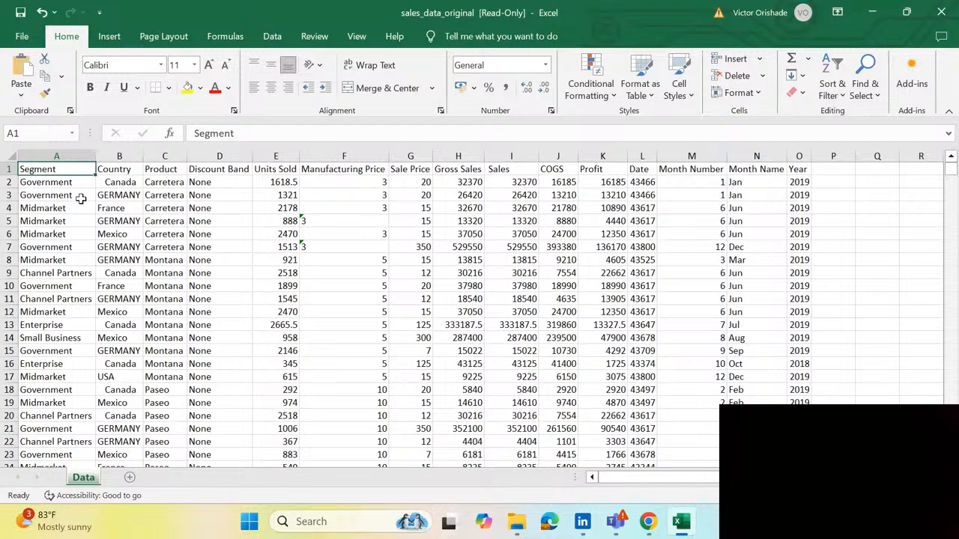
click(120, 154)
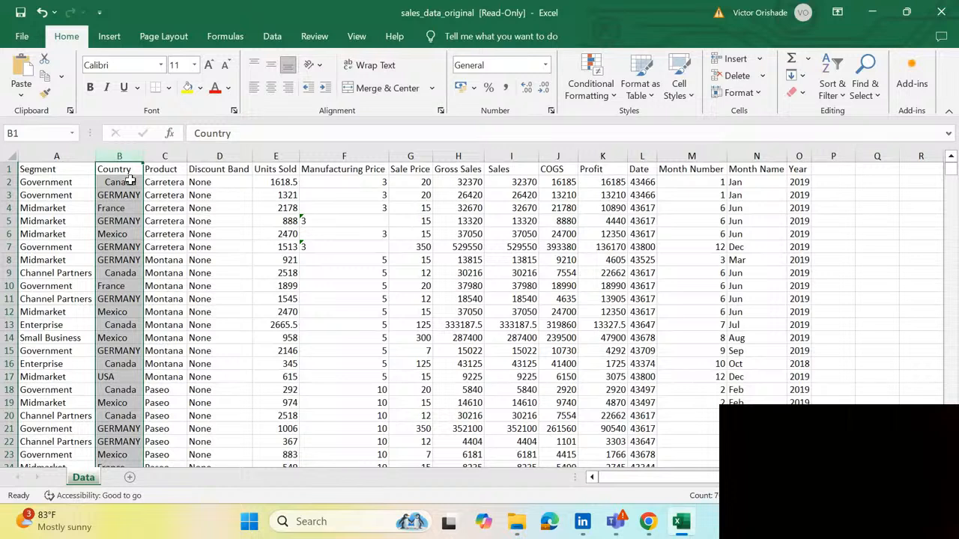
click(129, 182)
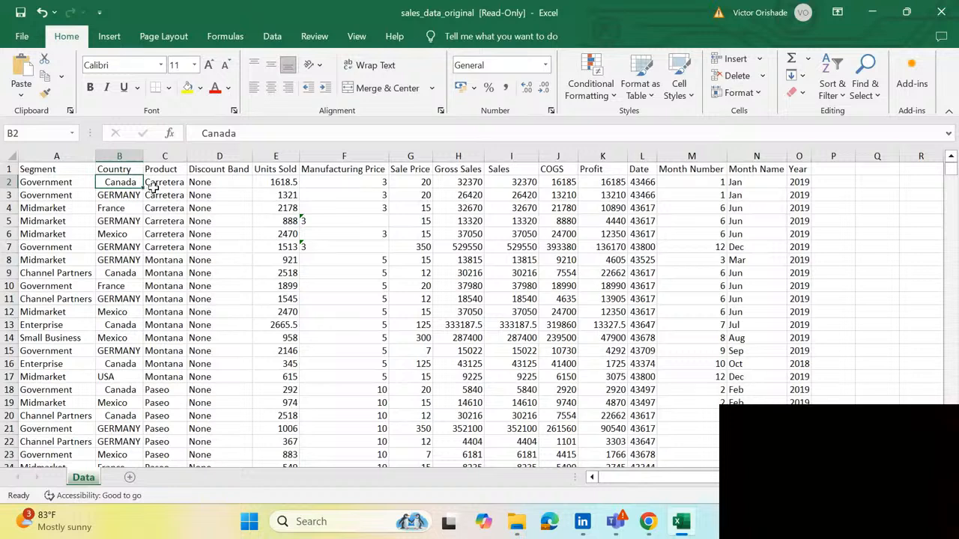
click(114, 171)
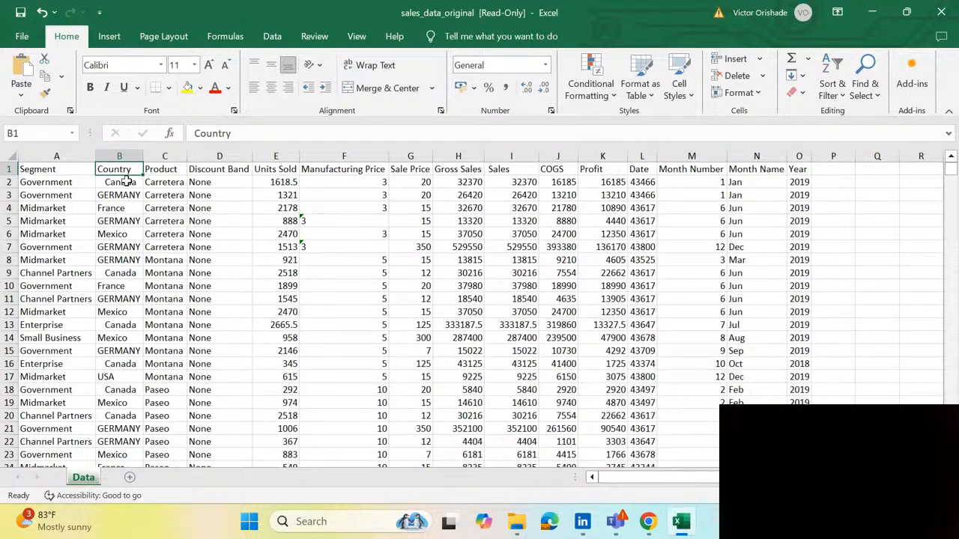
- Insert a blank column between Country and Product and give it the header Country
click(164, 147)
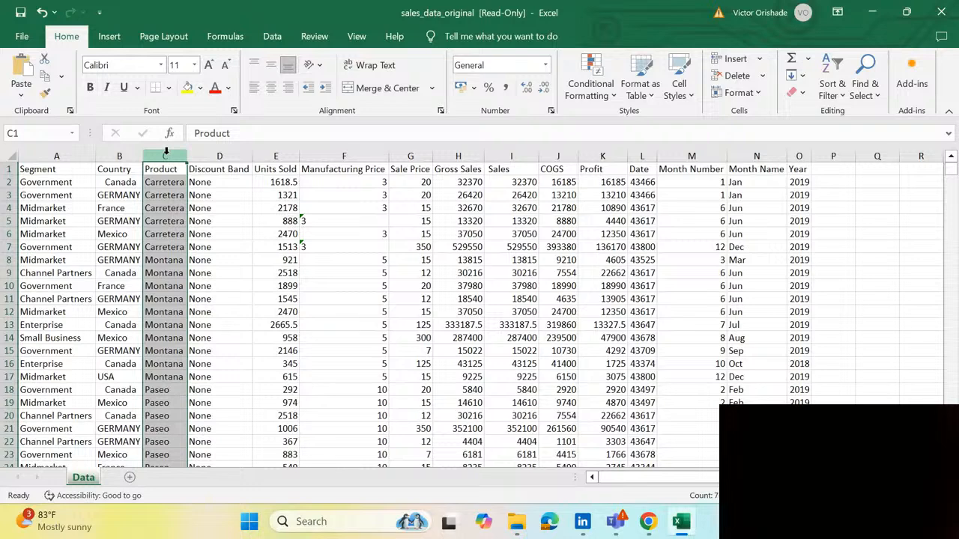
right_click(166, 152)
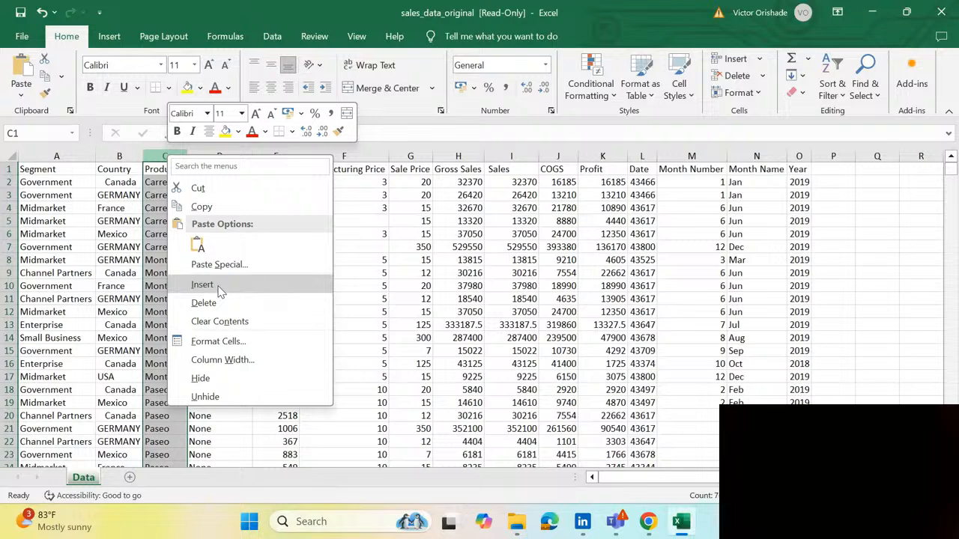
click(202, 285)
click(156, 171)
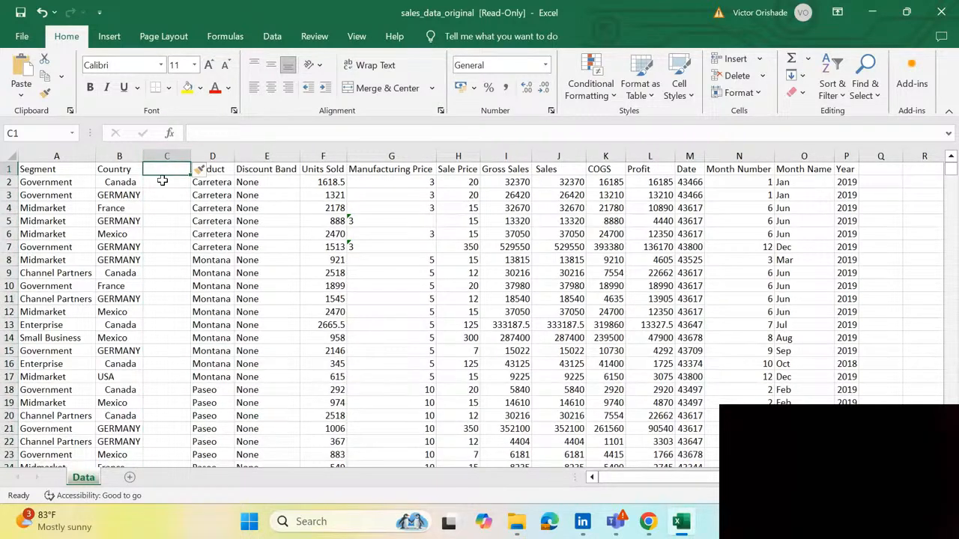
click(163, 182)
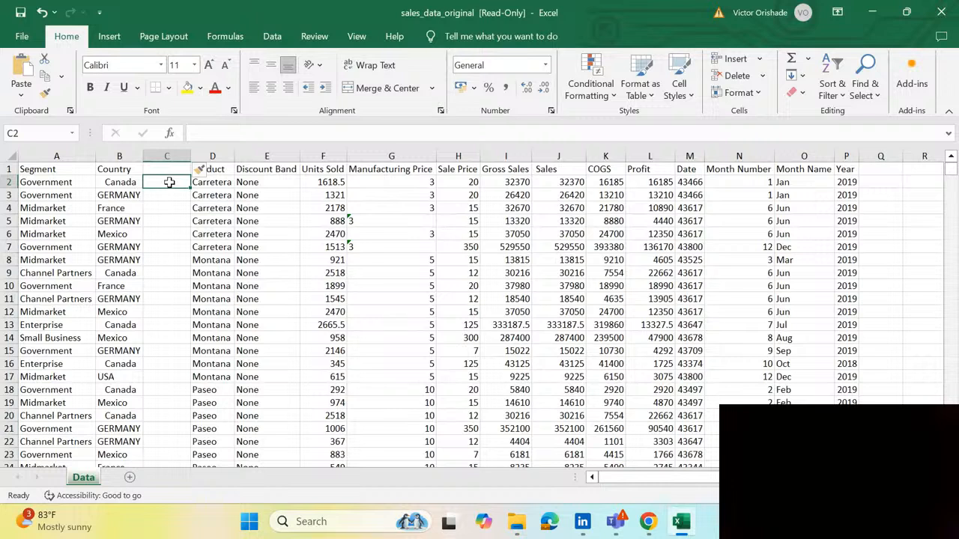
click(160, 169)
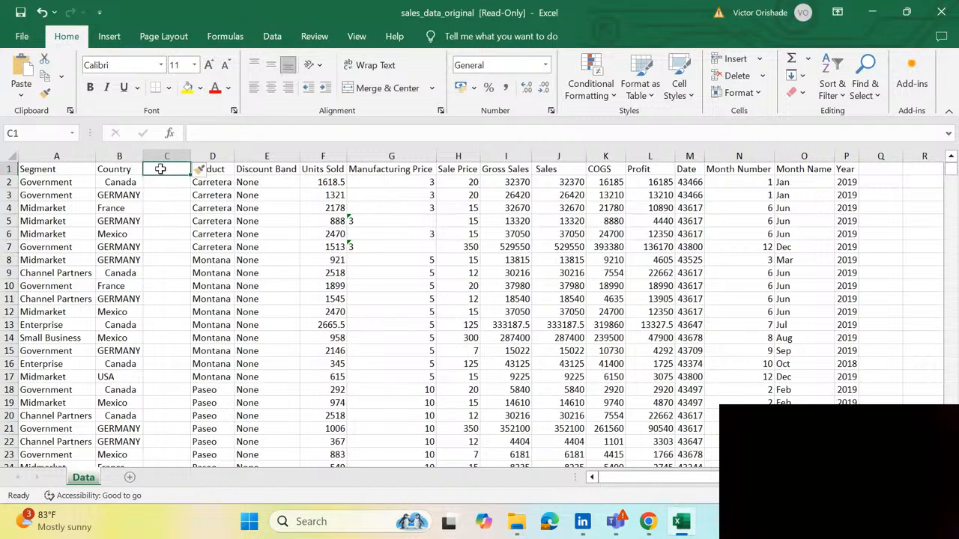
text(Country)
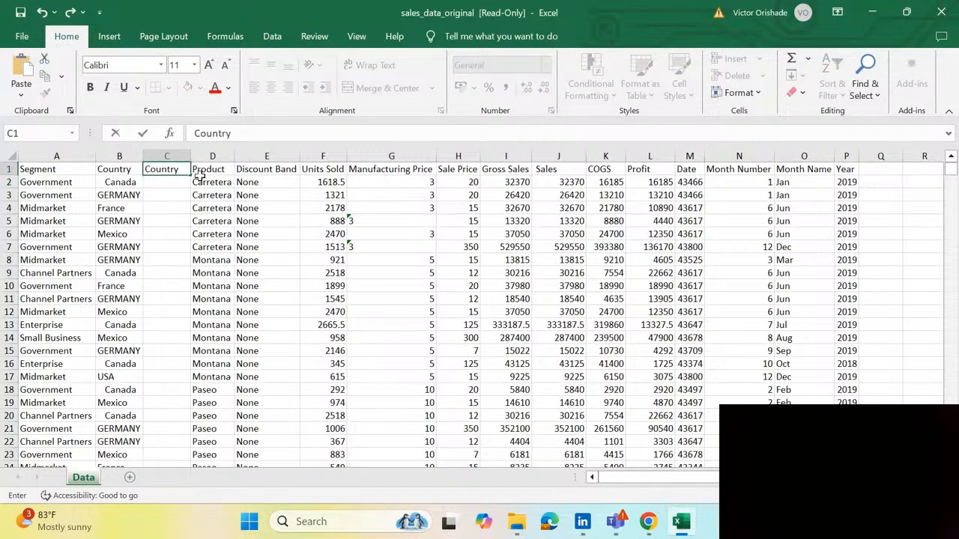
key(Return)
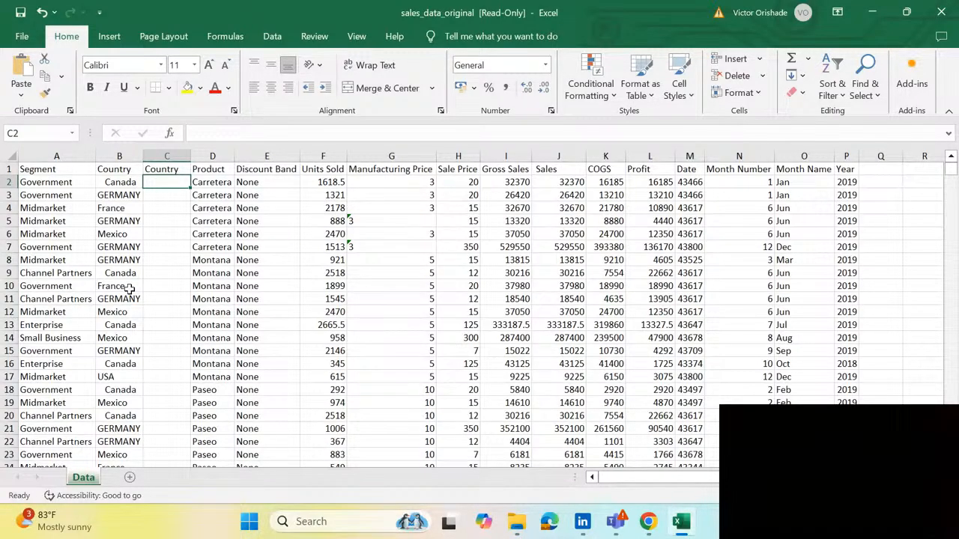
- Enter =TRIM(B2) in C2 to strip the extra spaces from the first country name, and compare it with B2
text(=)
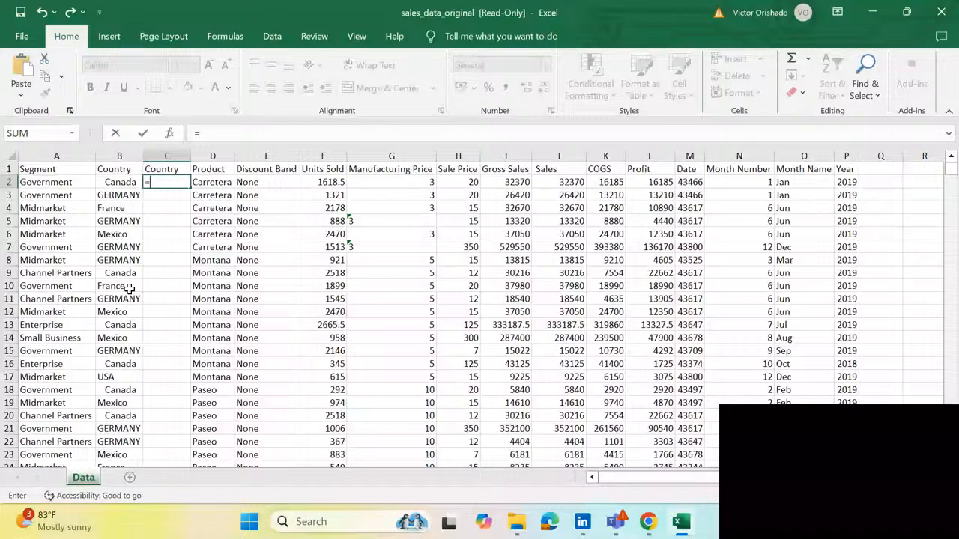
text(trim)
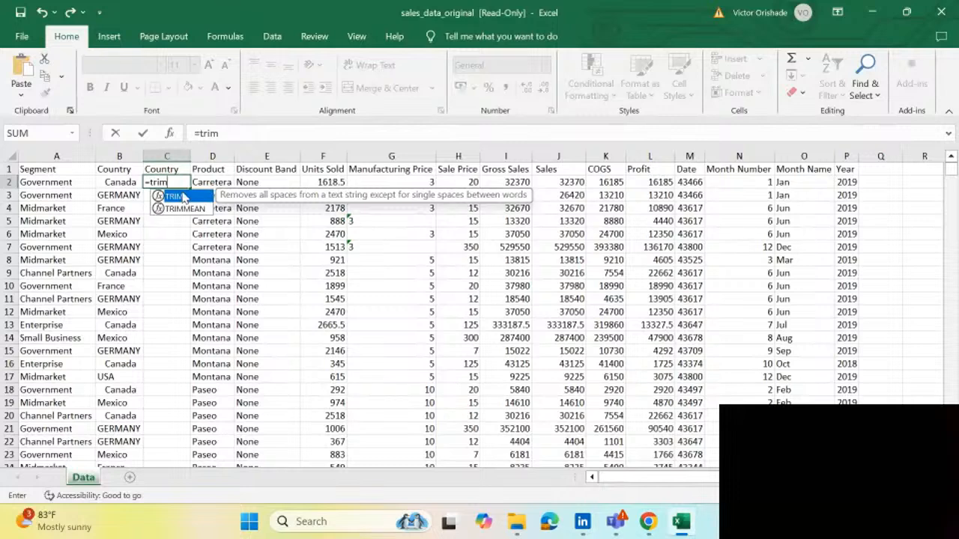
double_click(184, 197)
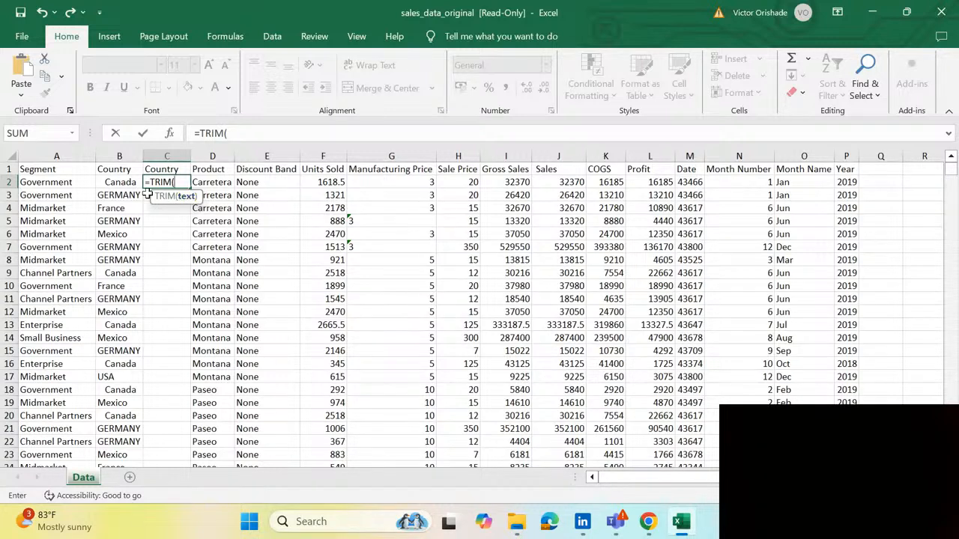
click(121, 184)
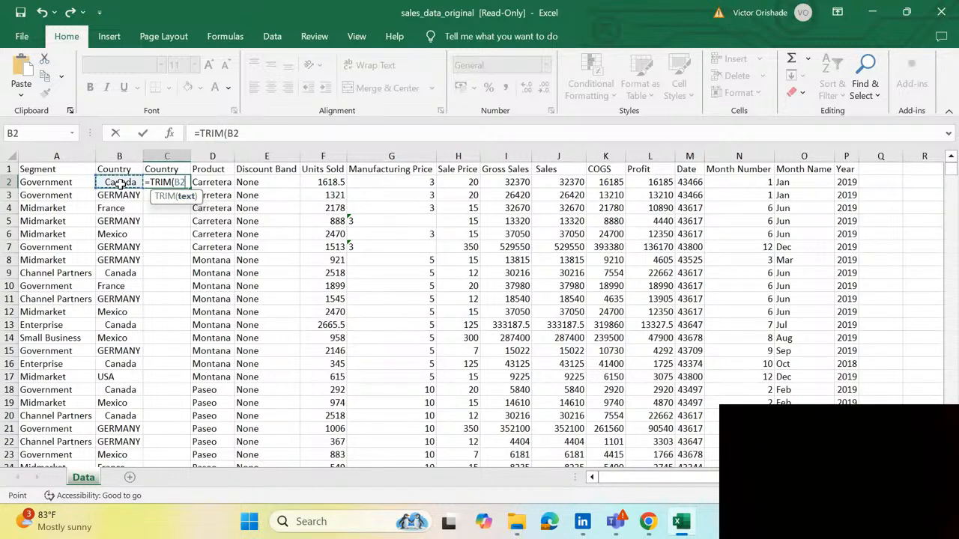
text())
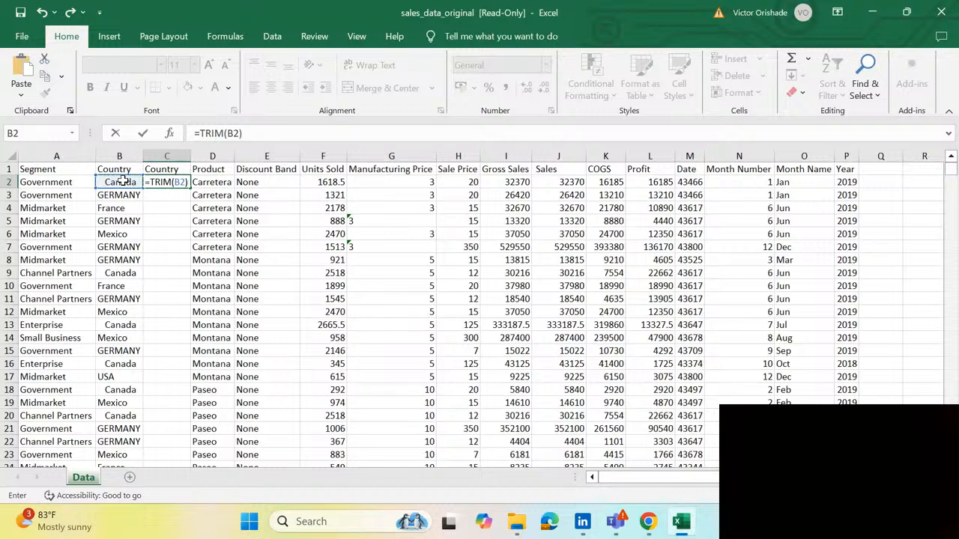
key(Return)
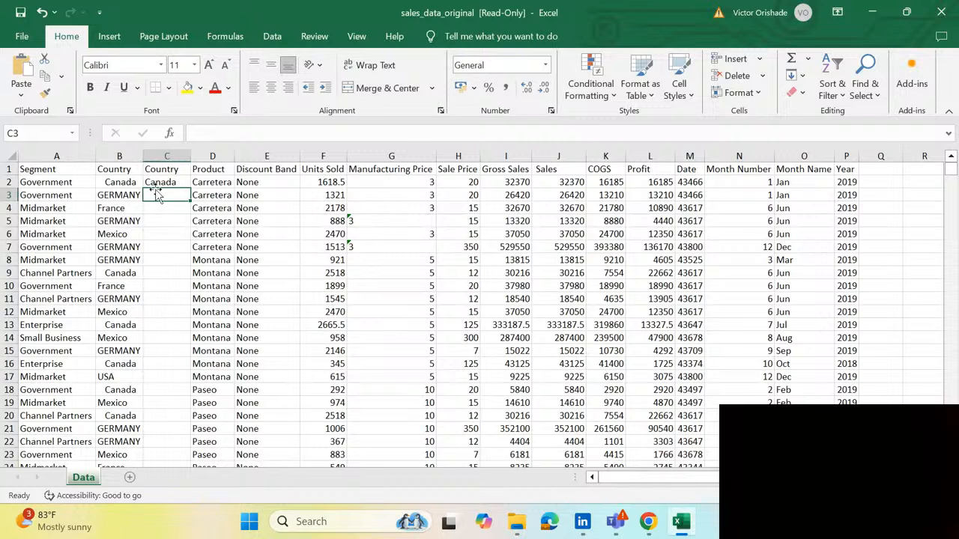
click(109, 183)
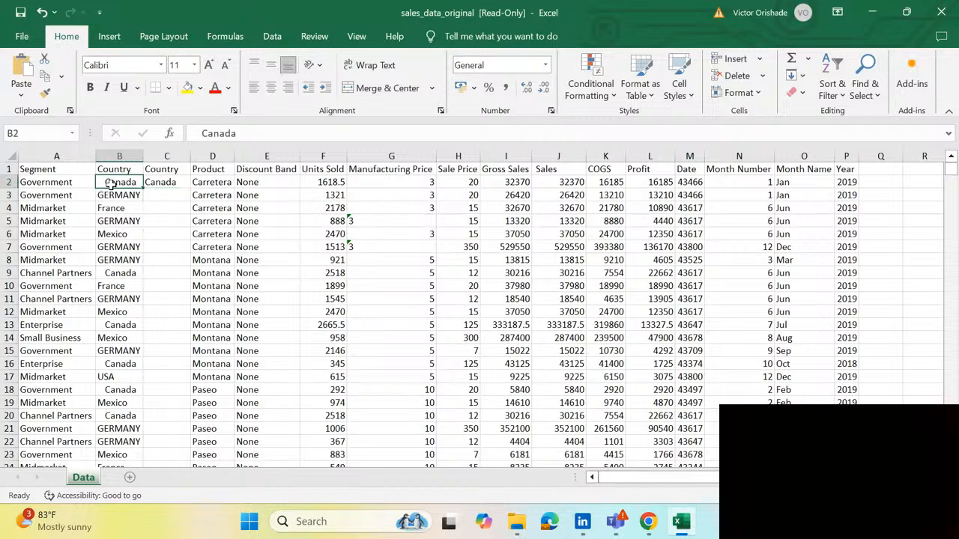
click(163, 184)
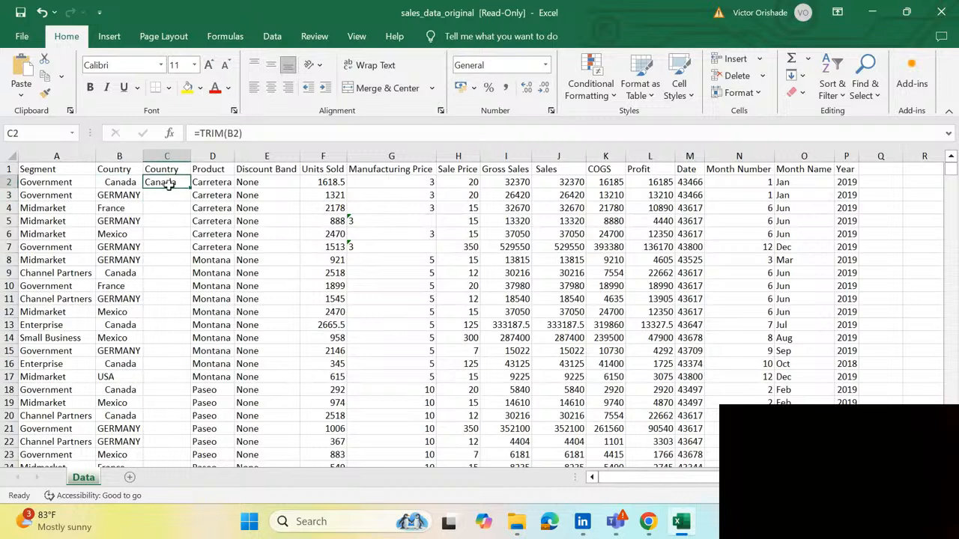
- Replace the formula in C2 with =PROPER(B3) to convert the uppercase country name to proper case
double_click(168, 184)
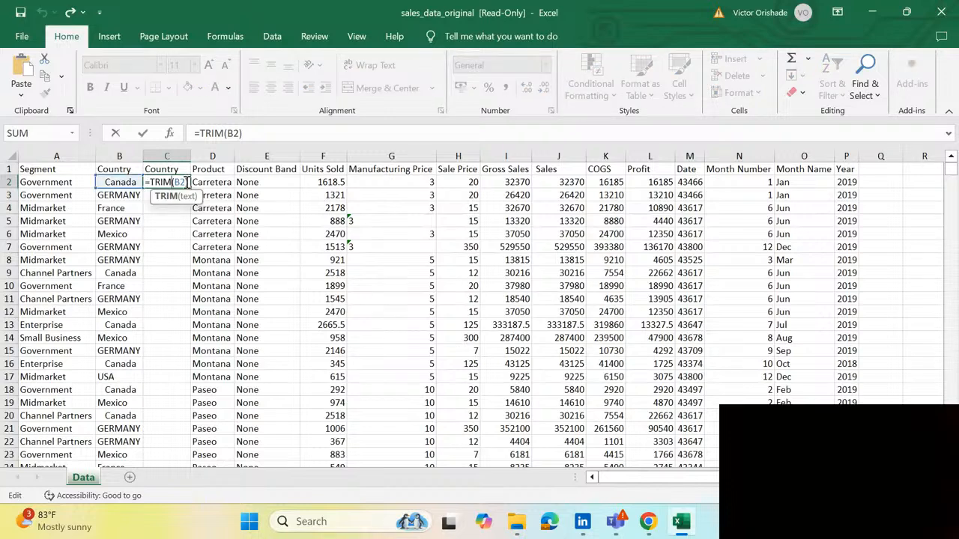
key(BackSpace)
key(BackSpace)
key(BackSpace)
key(BackSpace)
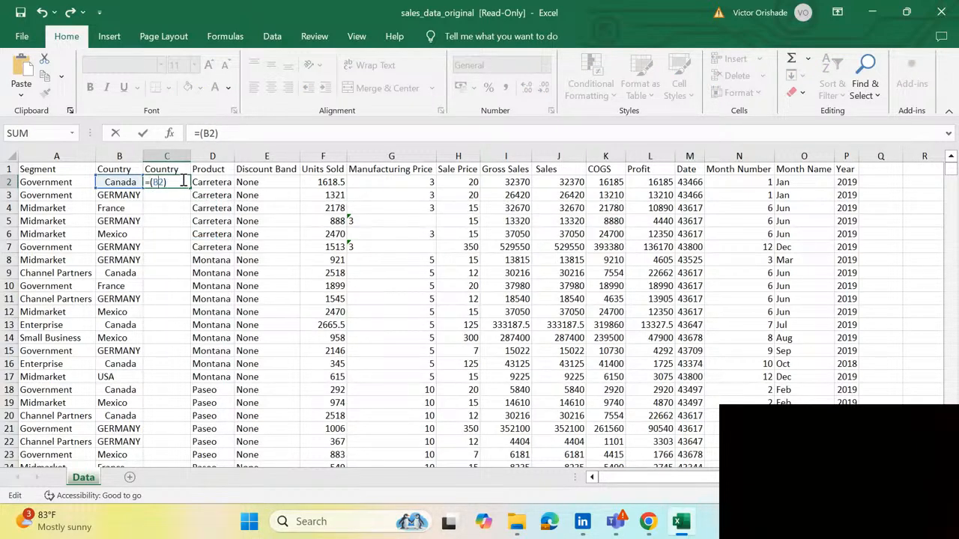
key(BackSpace)
key(BackSpace)
key(BackSpace)
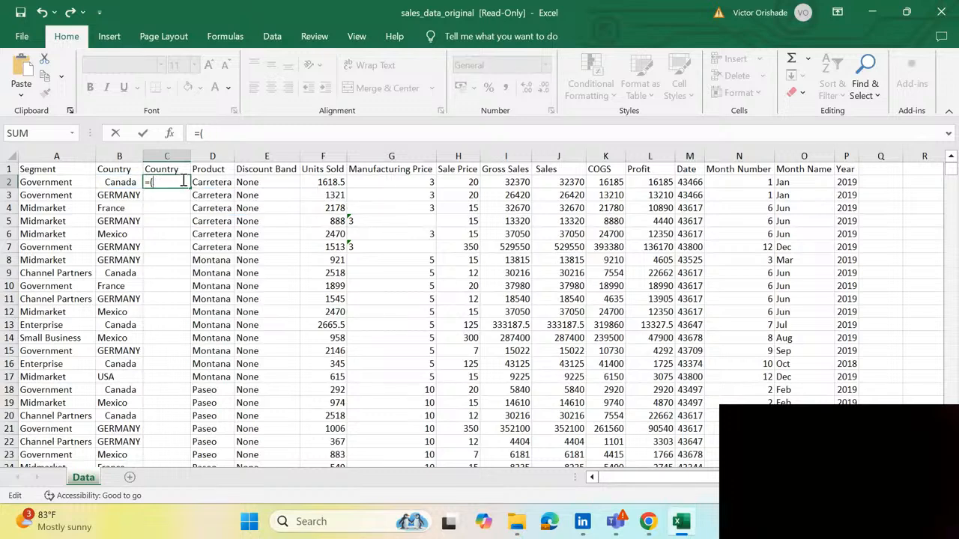
key(BackSpace)
text(proper)
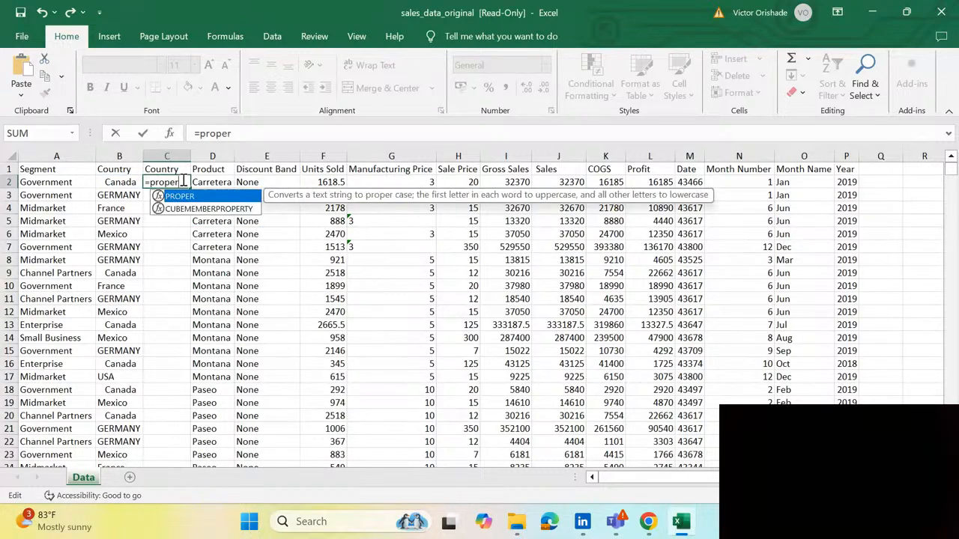
text(()
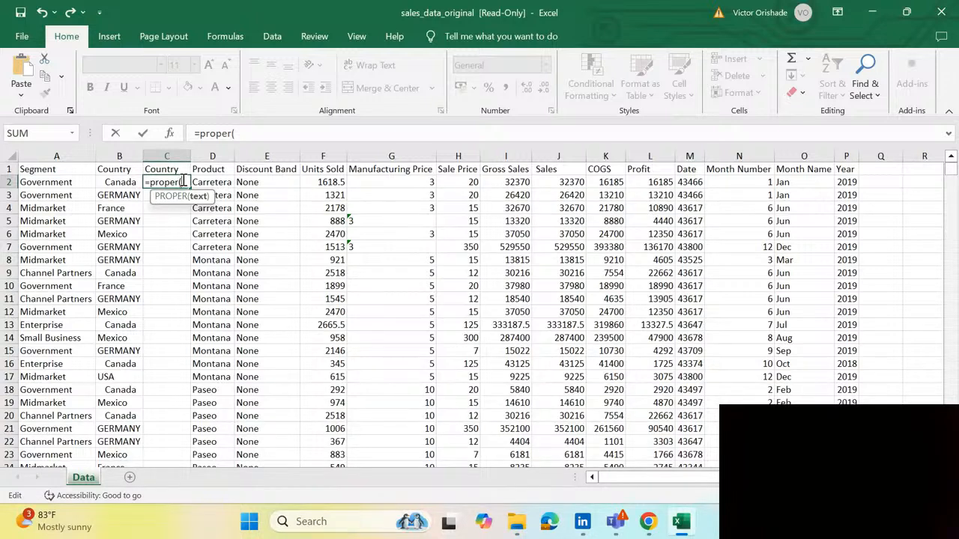
click(160, 194)
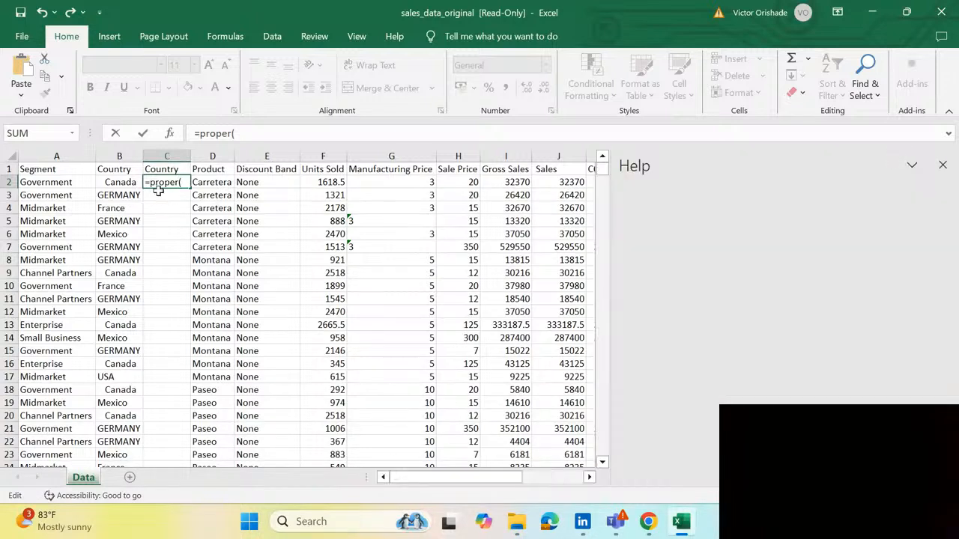
click(944, 166)
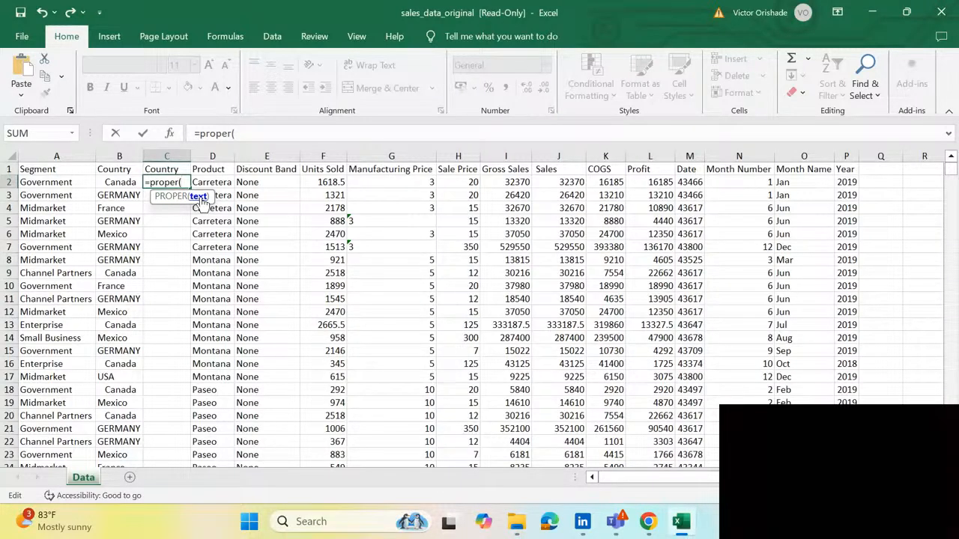
click(122, 194)
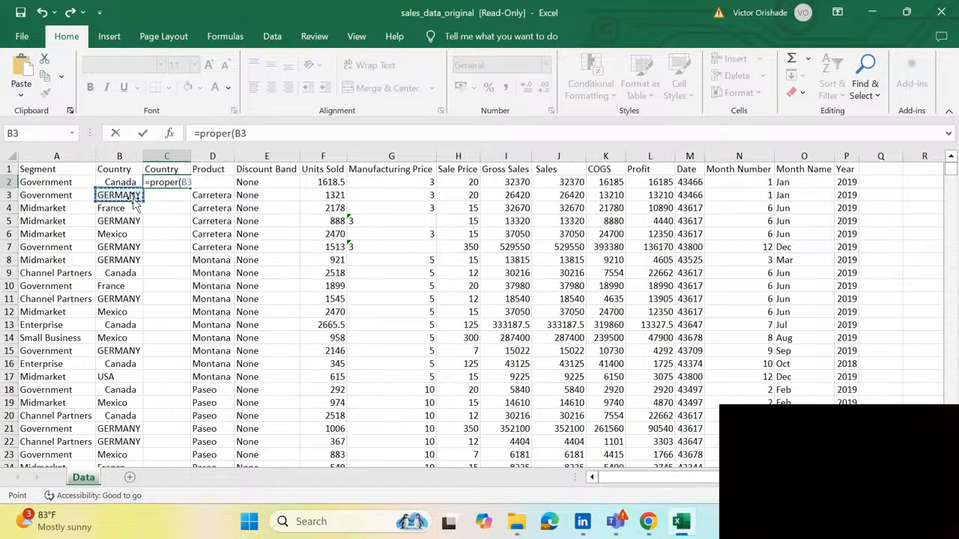
text())
key(Return)
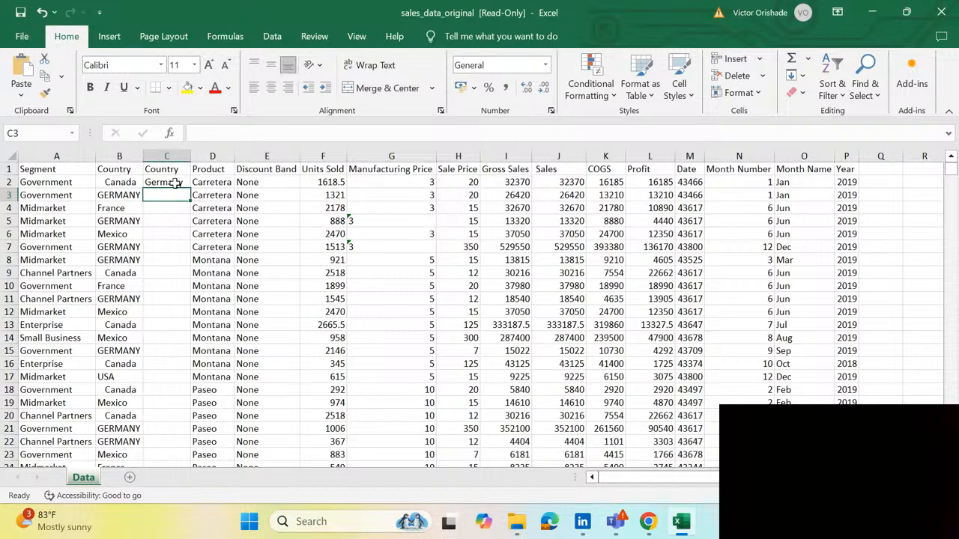
click(172, 182)
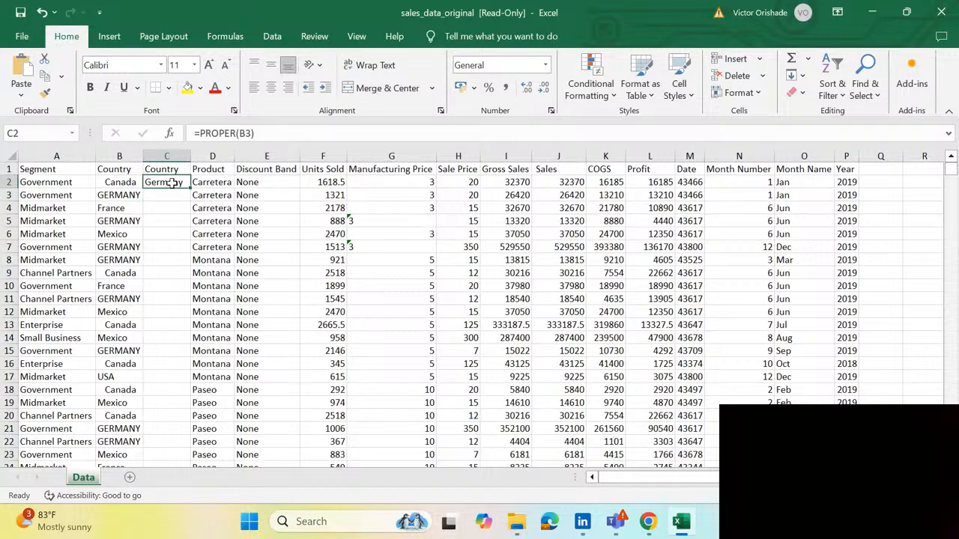
- Replace the formula in C2 with =TRIM(PROPER(B2)) to fix spacing and capitalization of the first country name together
key(Delete)
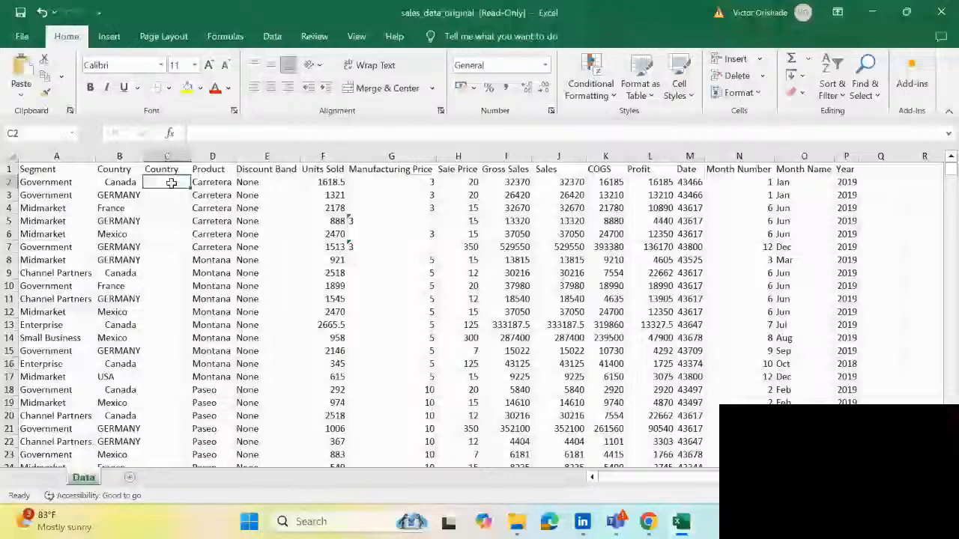
double_click(172, 183)
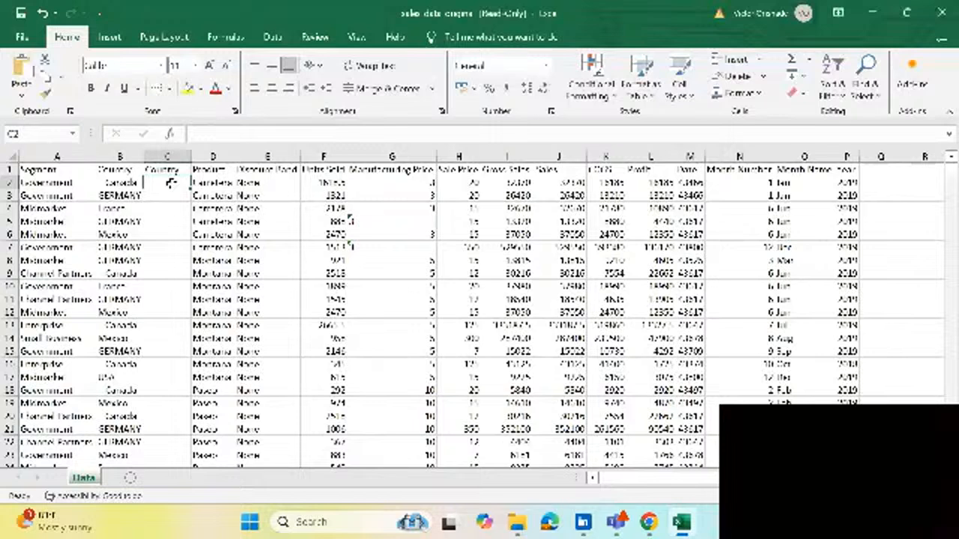
text(=)
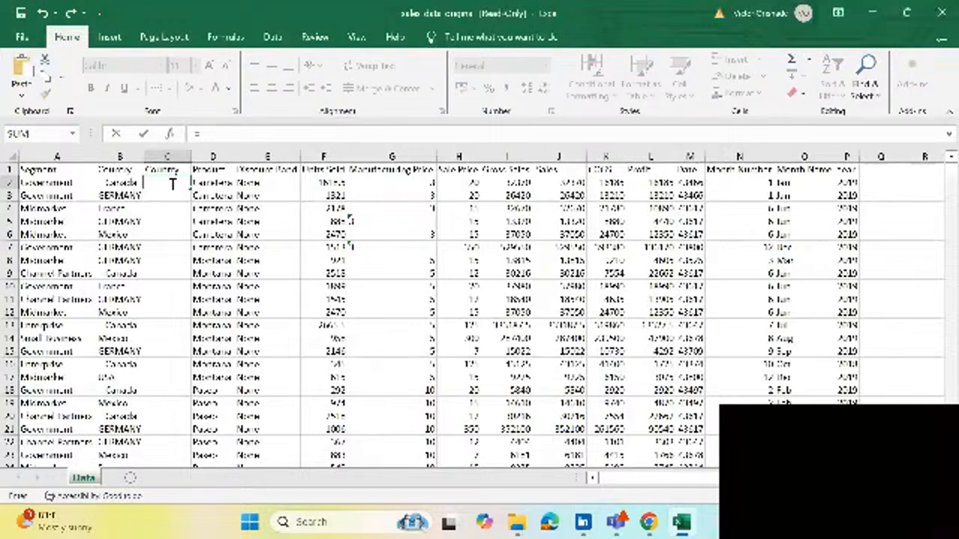
text(TRIM)
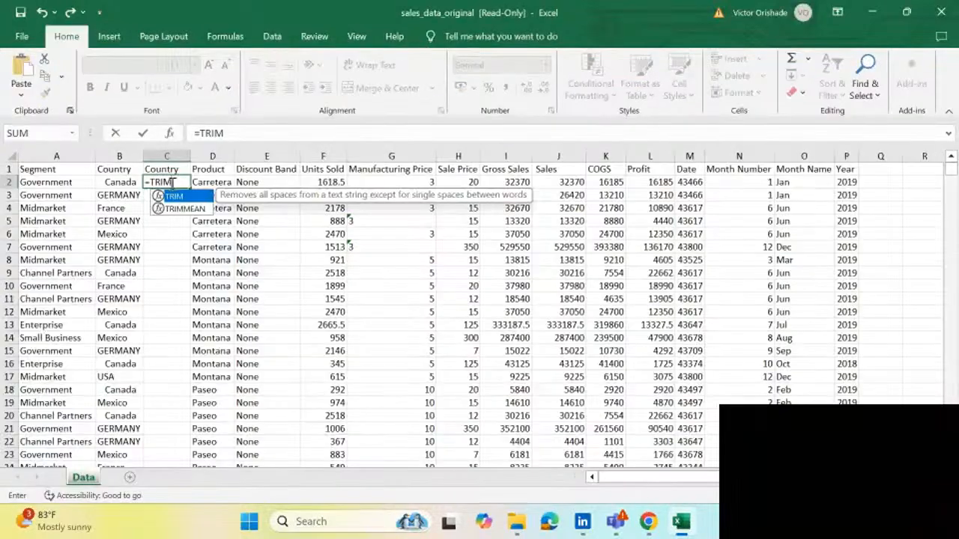
double_click(186, 197)
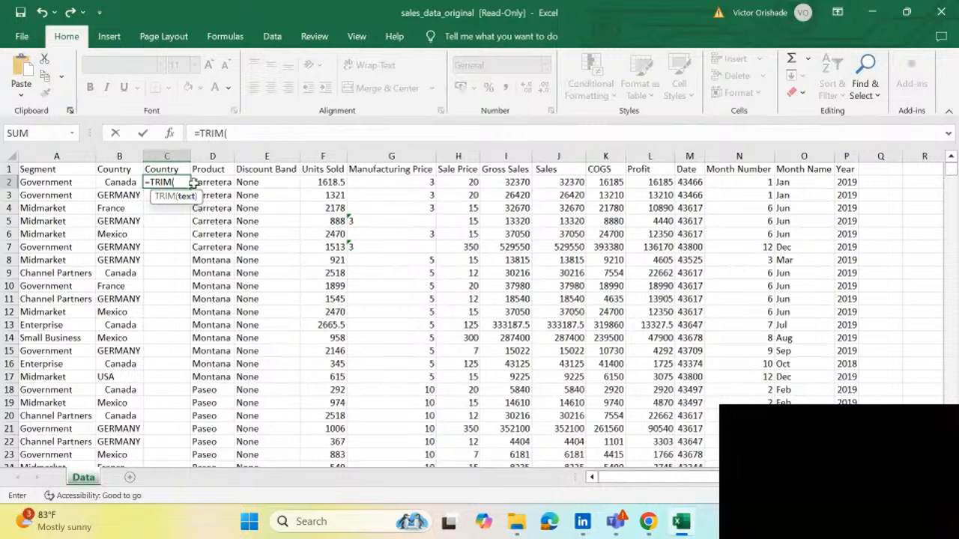
text(PR)
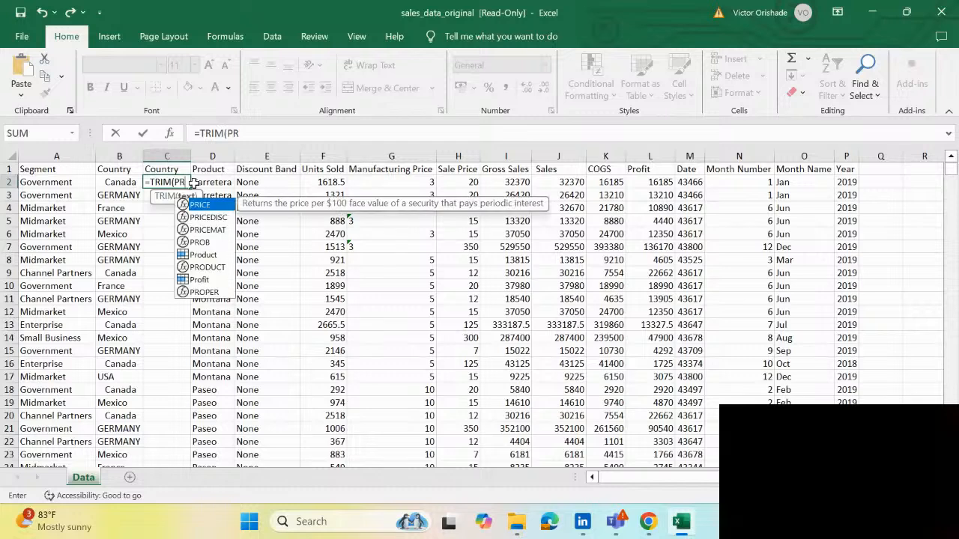
text(OPE)
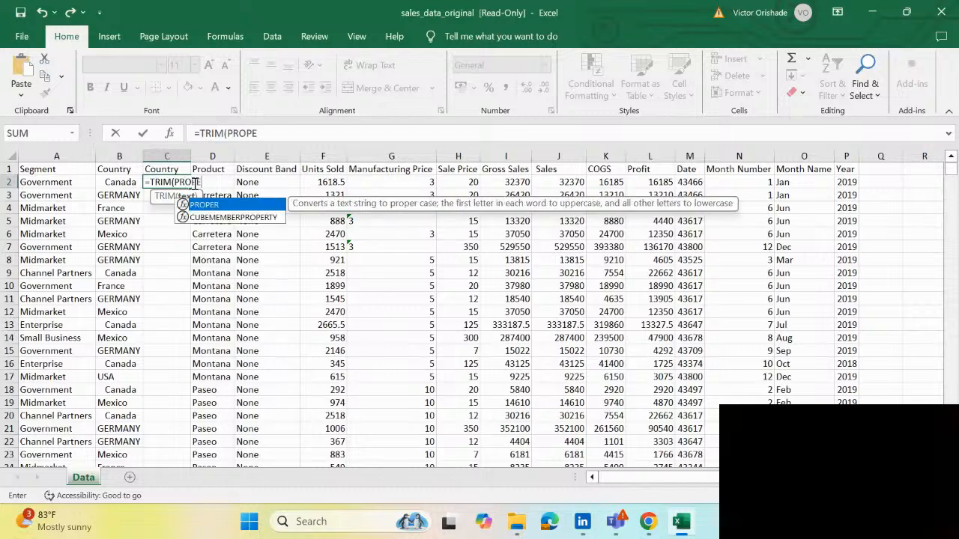
text(R()
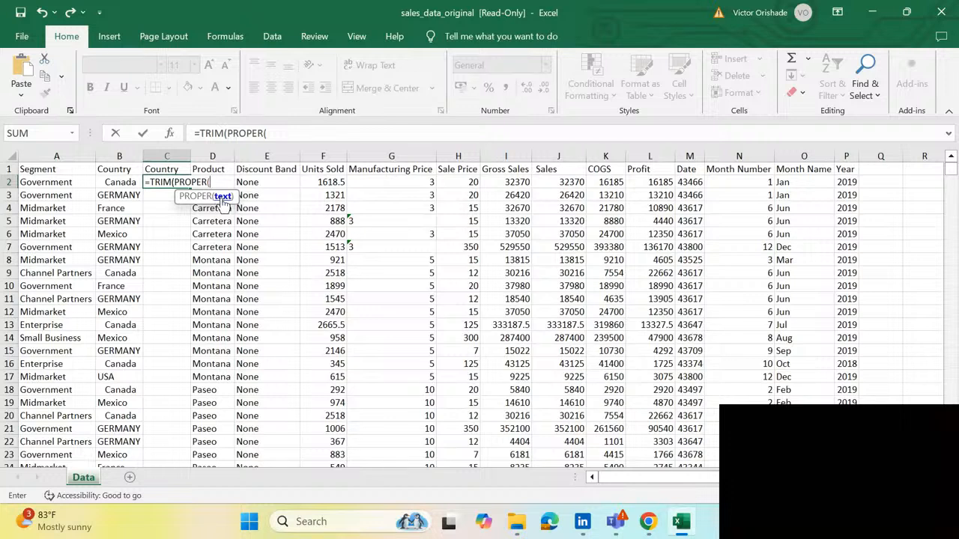
click(120, 184)
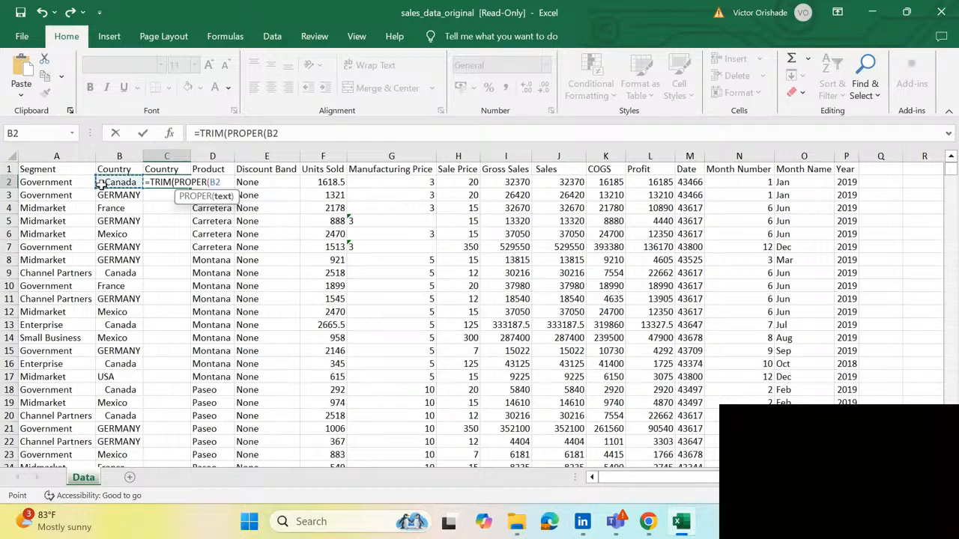
text()))
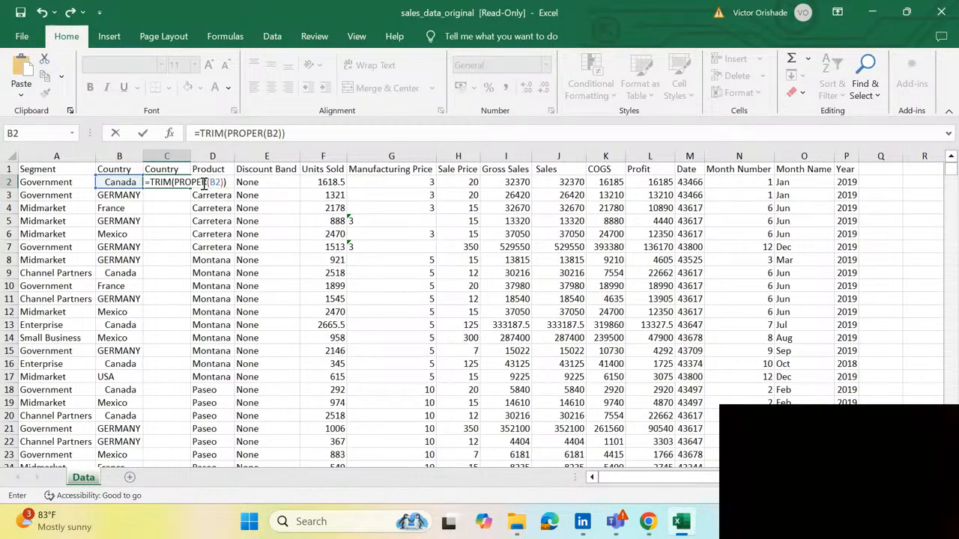
key(Return)
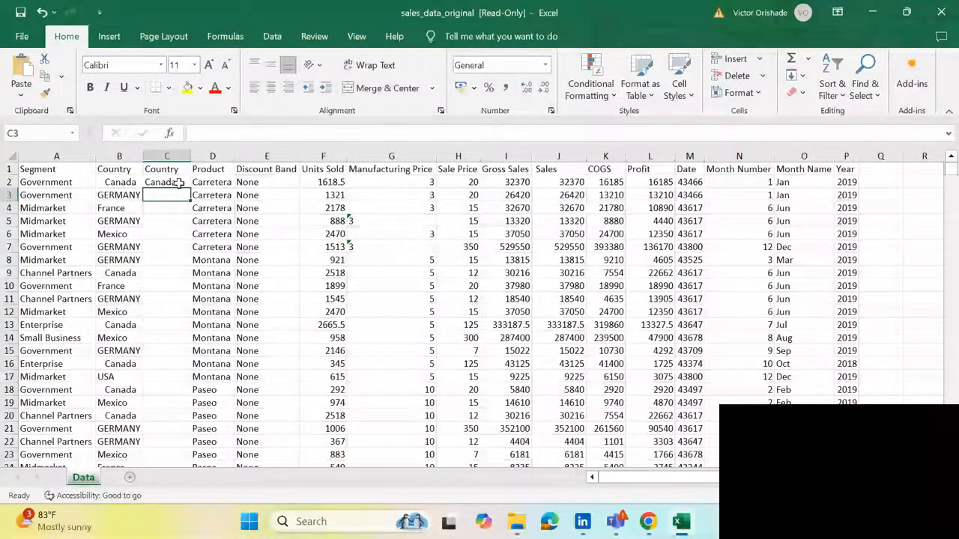
- Fill the TRIM and PROPER formula from C2 down the whole Country helper column and check the cleaned names against the originals
click(152, 185)
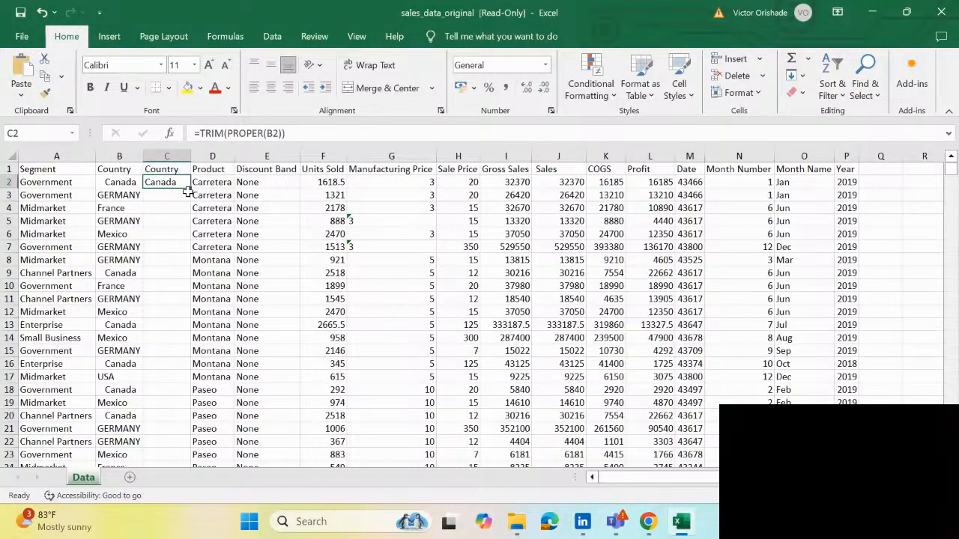
double_click(189, 188)
scroll(180, 221, down, 5)
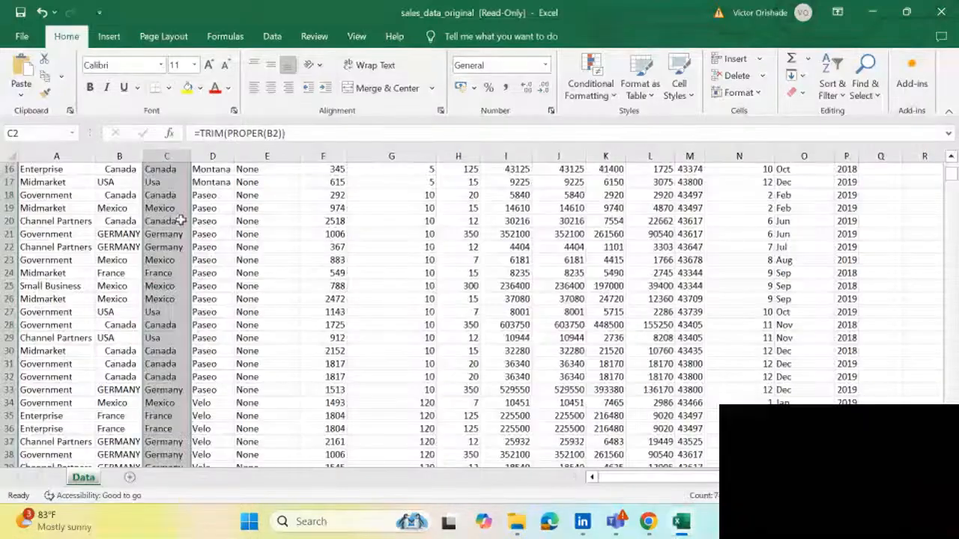
scroll(181, 220, down, 20)
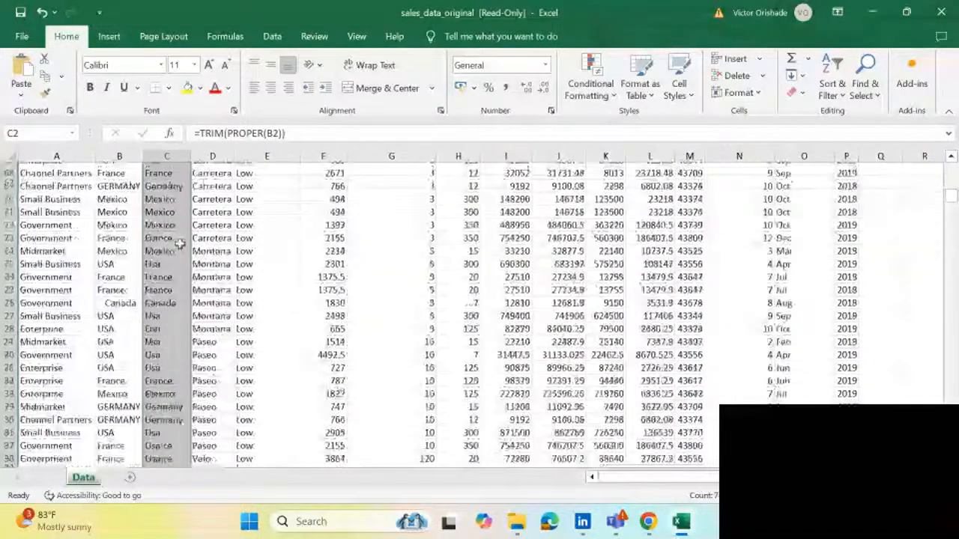
scroll(181, 242, down, 7)
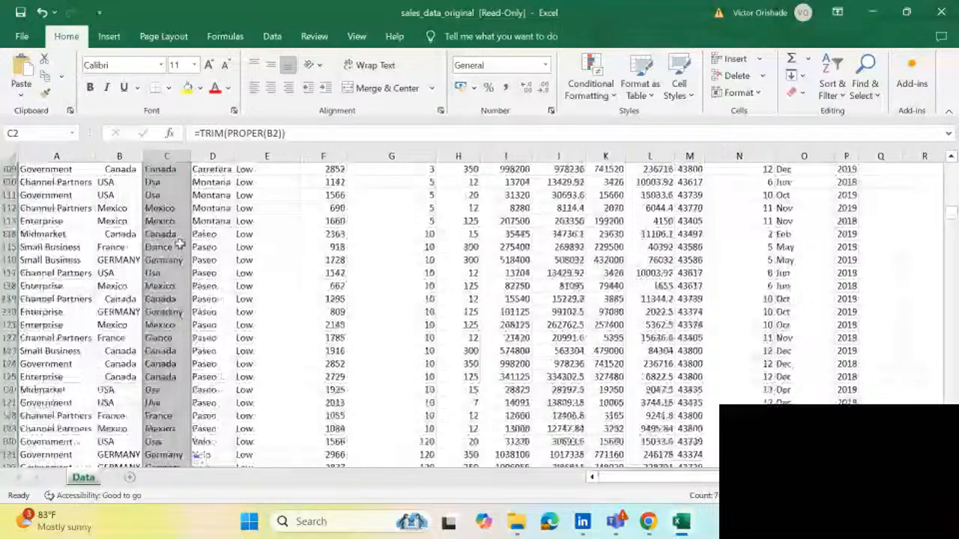
scroll(180, 244, up, 11)
scroll(180, 245, up, 20)
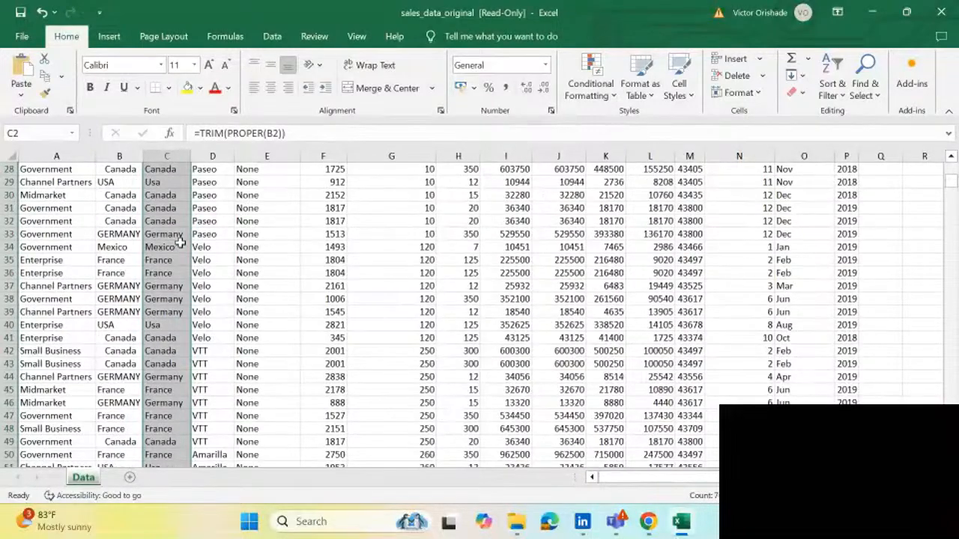
click(105, 262)
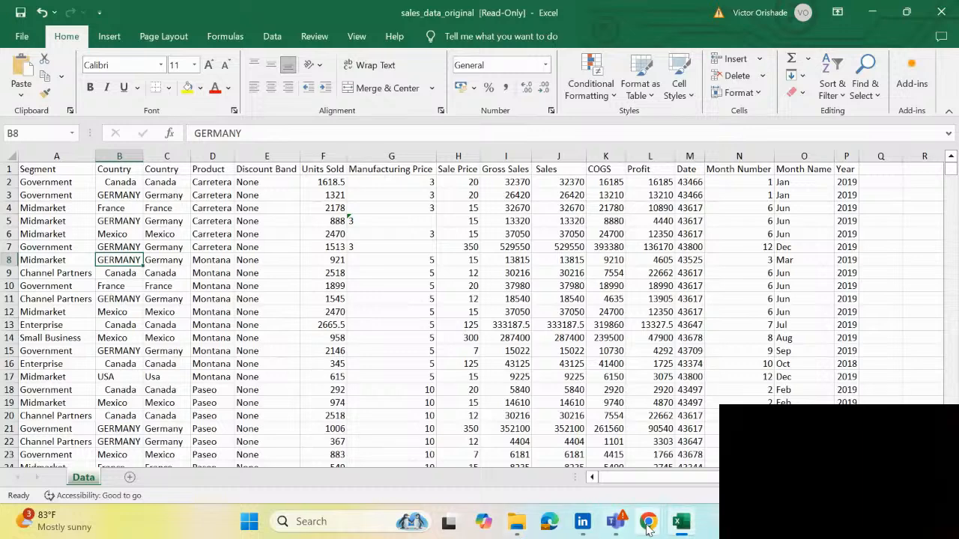
- Switch to YouTube Studio in Chrome to check the live stream, and return to the Excel workbook
mouse_move(648, 527)
click(662, 495)
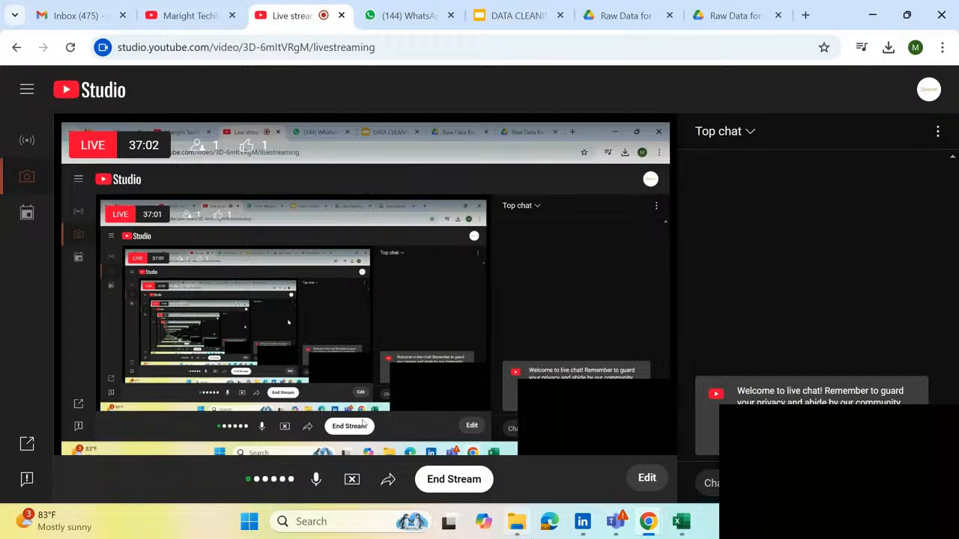
click(681, 523)
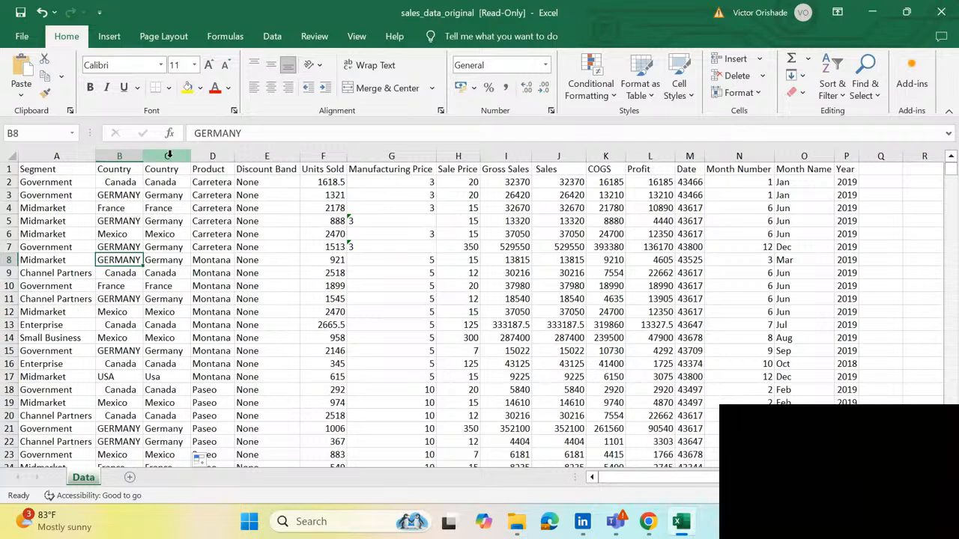
- Try deleting the original Country column, inspect the formulas in the remaining Country column, and undo the deletion
click(115, 155)
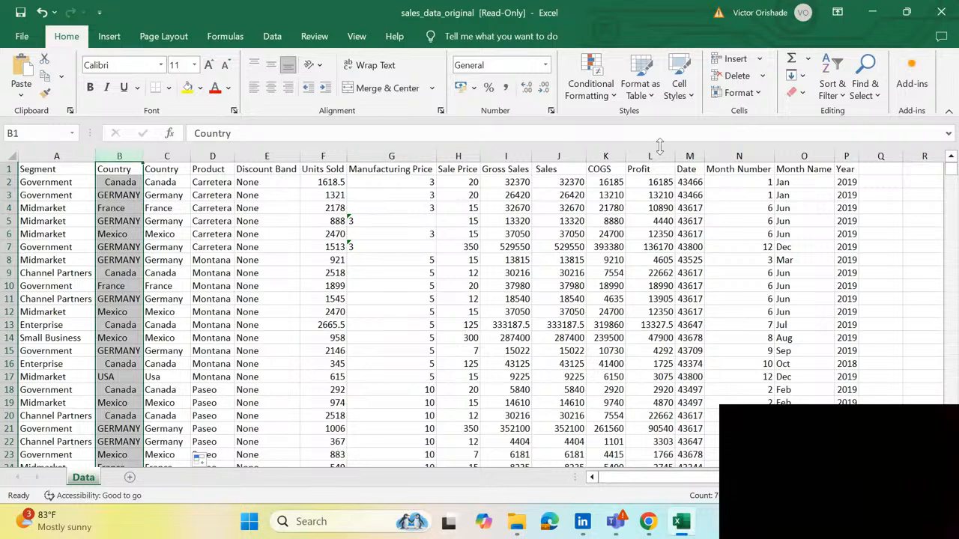
click(762, 76)
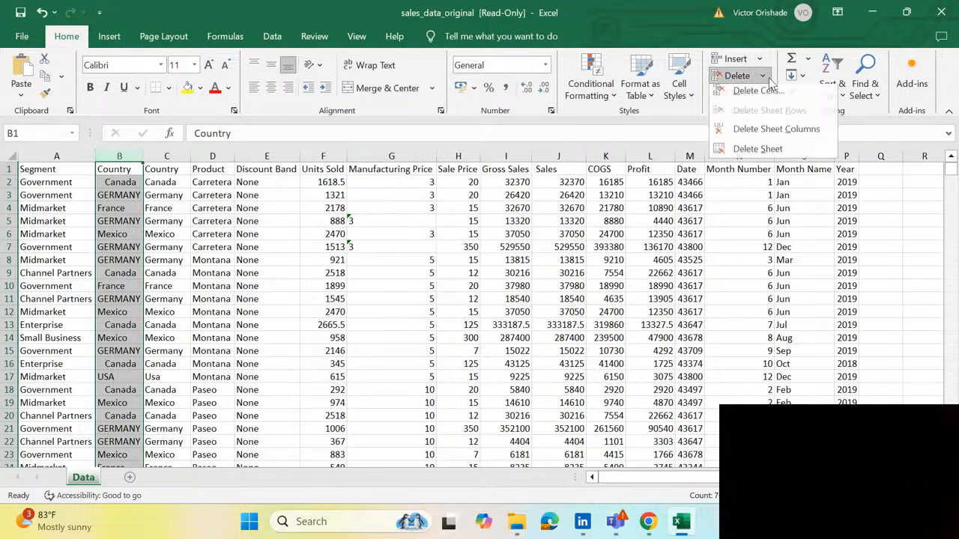
click(765, 132)
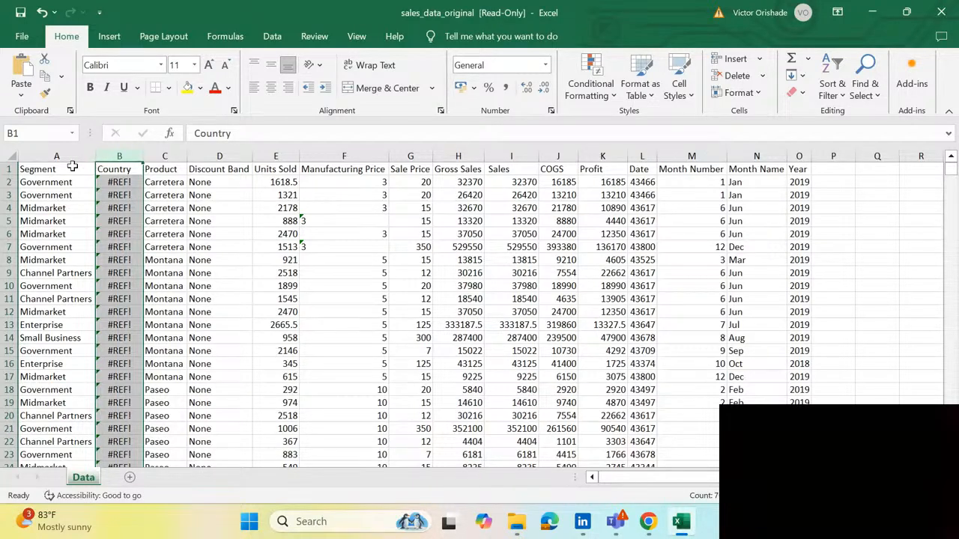
click(120, 198)
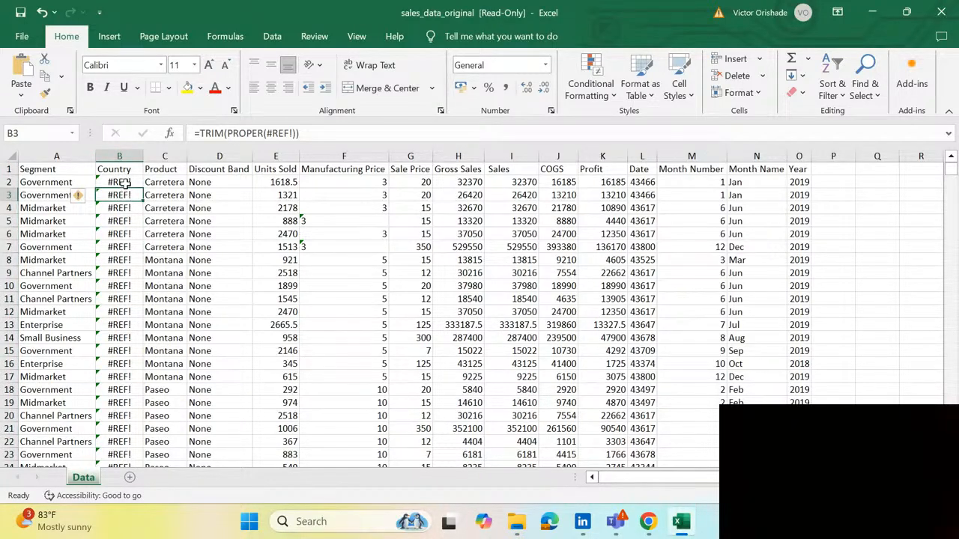
click(124, 182)
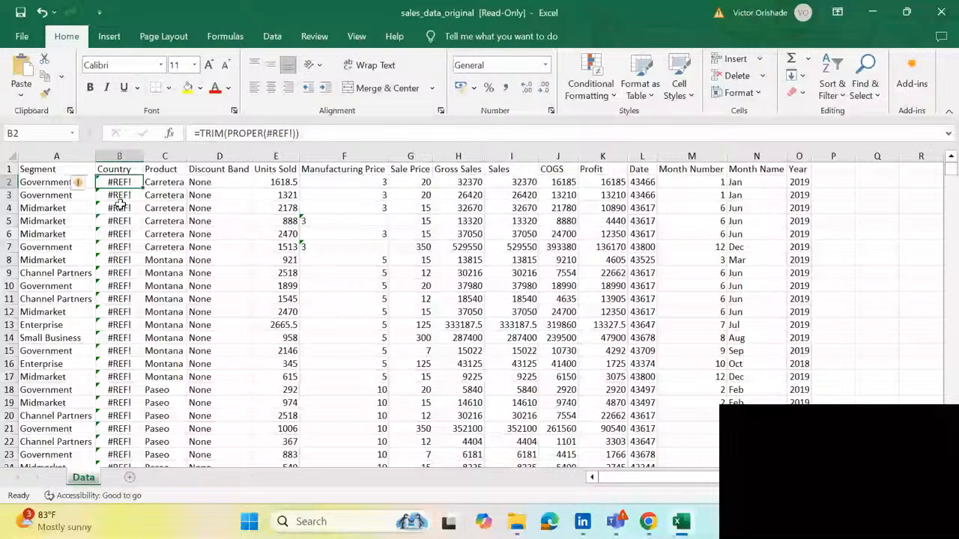
key(ctrl+z)
- Compare the original and helper Country columns, examining the formula in C2 against the source entry in B2
click(172, 156)
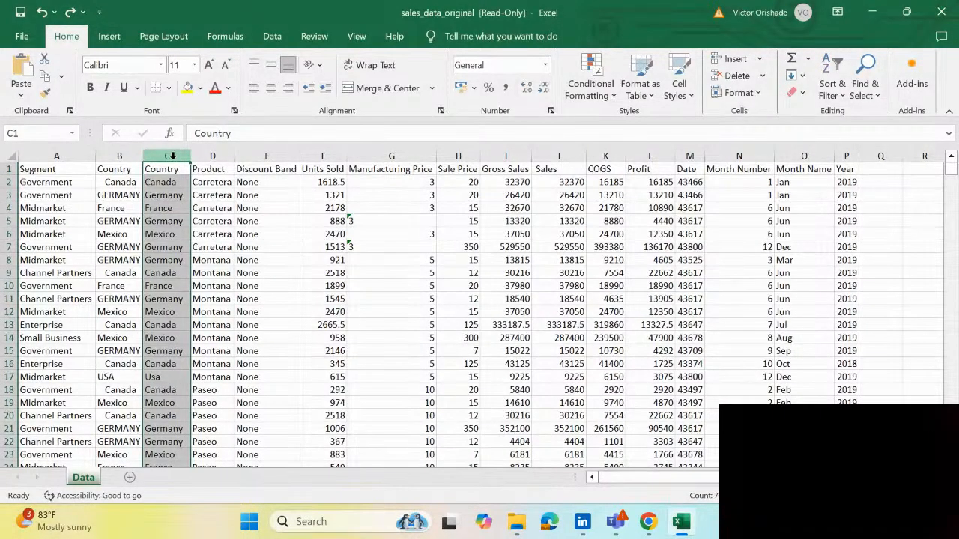
drag(143, 217, 129, 161)
click(128, 158)
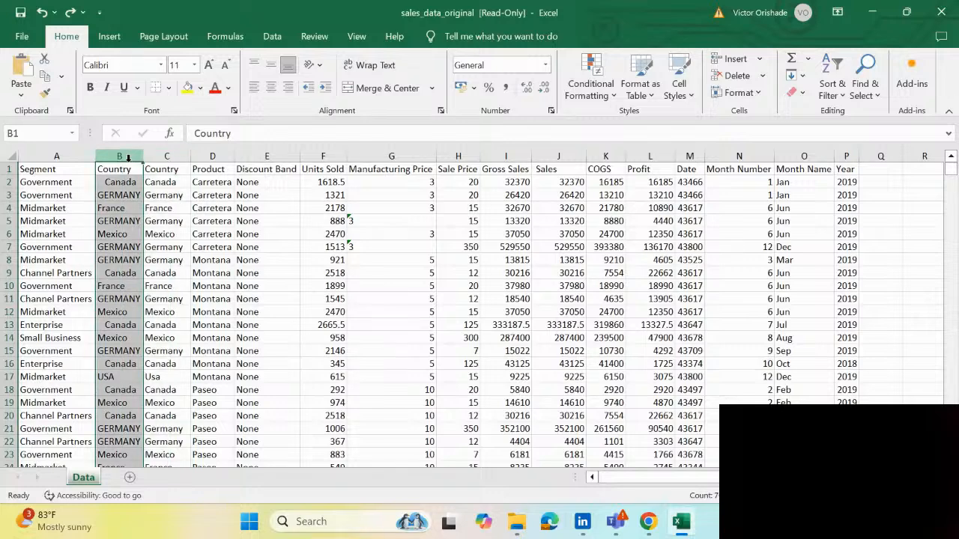
click(165, 157)
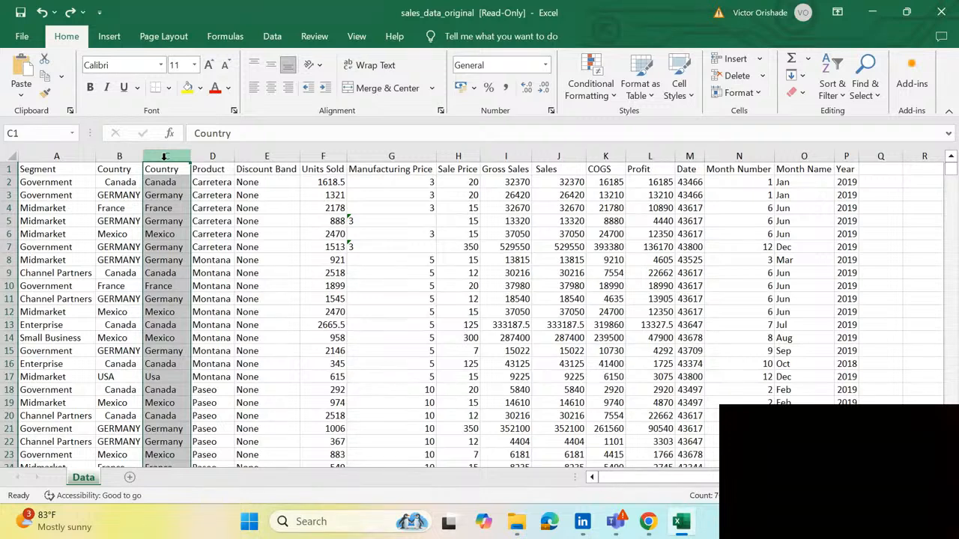
click(168, 182)
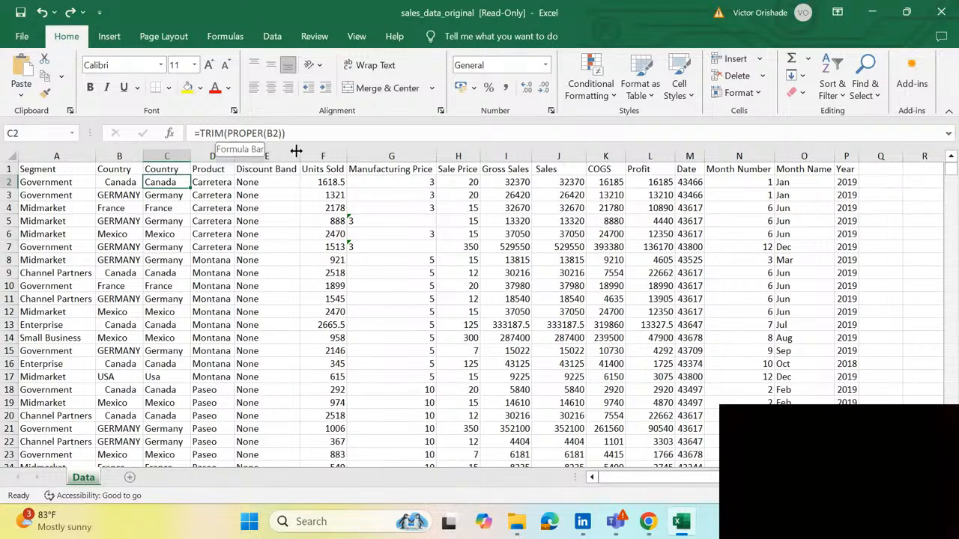
click(117, 183)
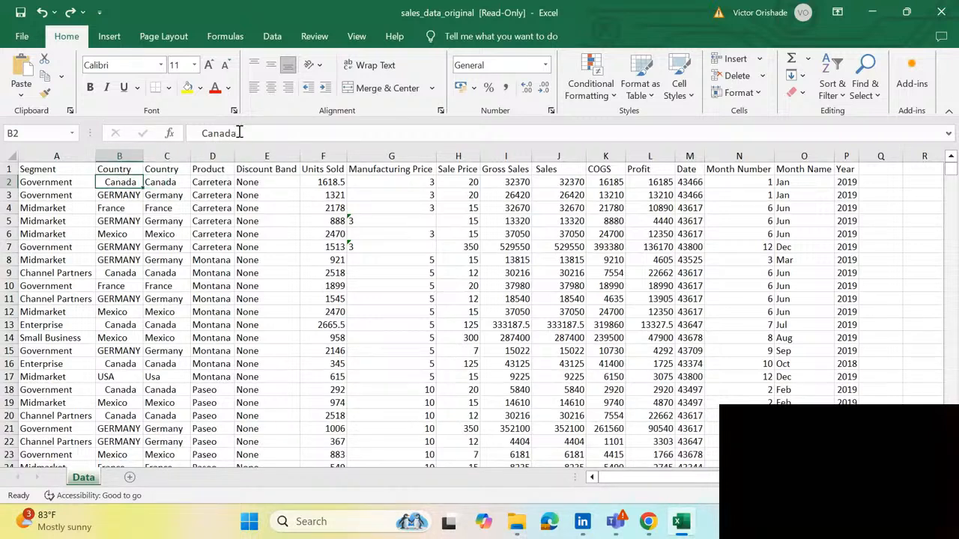
click(152, 183)
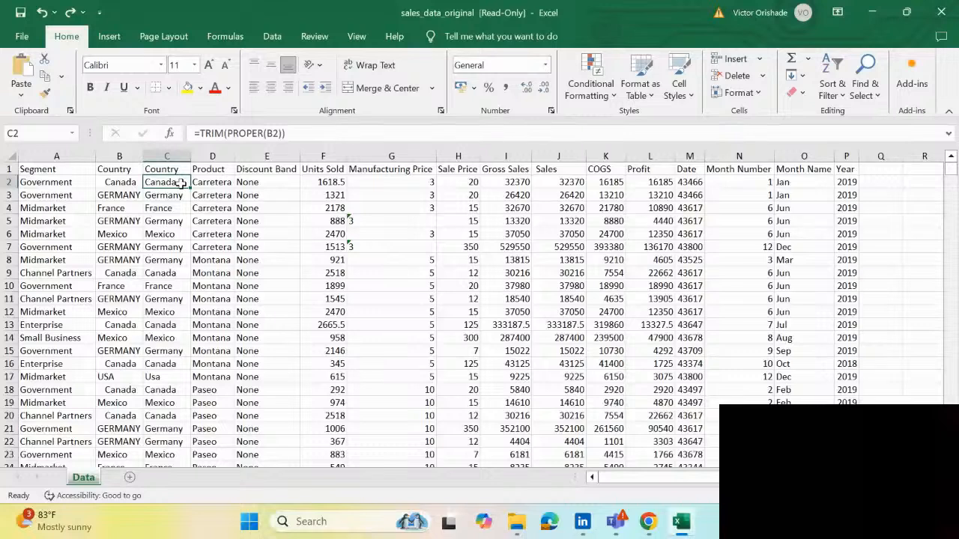
- Try copying the helper Country column and pasting it over itself in column C
click(169, 156)
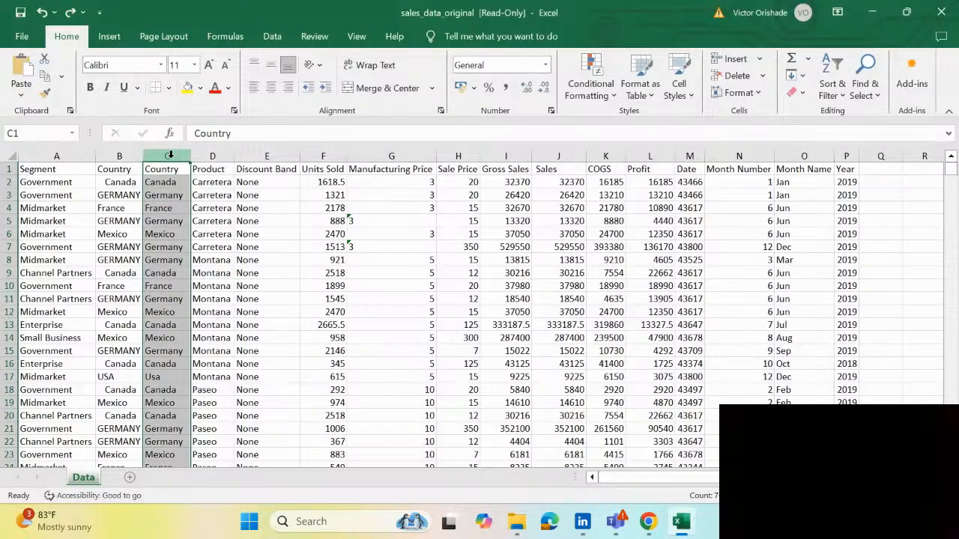
key(ctrl+c)
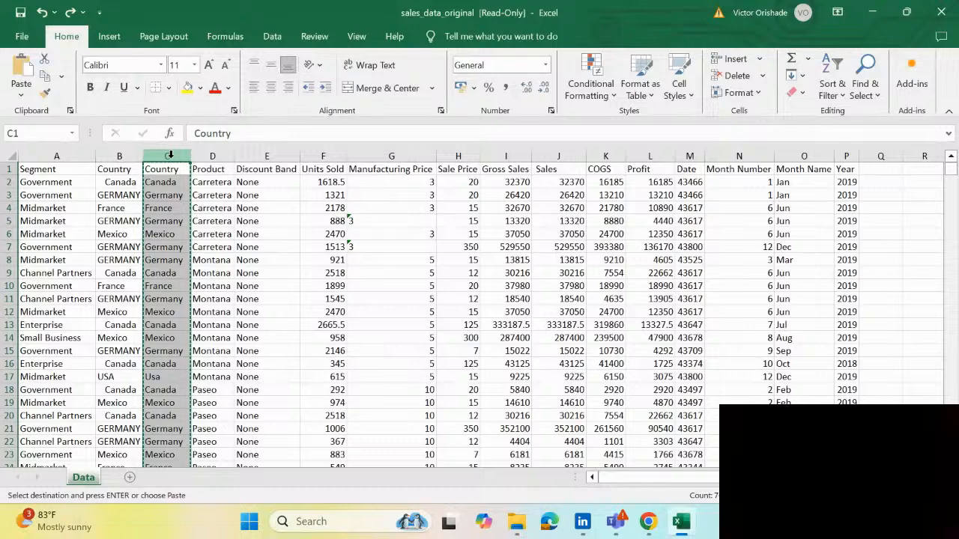
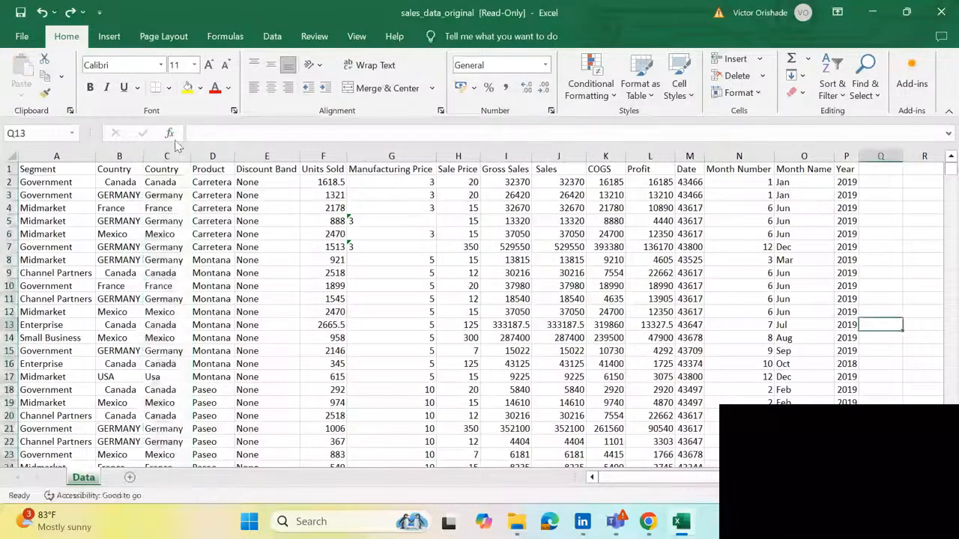
click(170, 155)
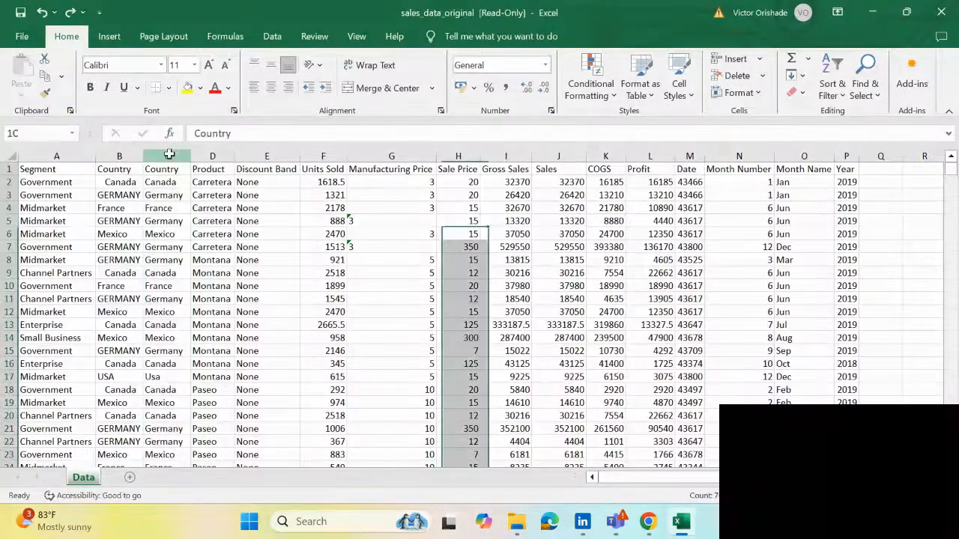
key(ctrl+c)
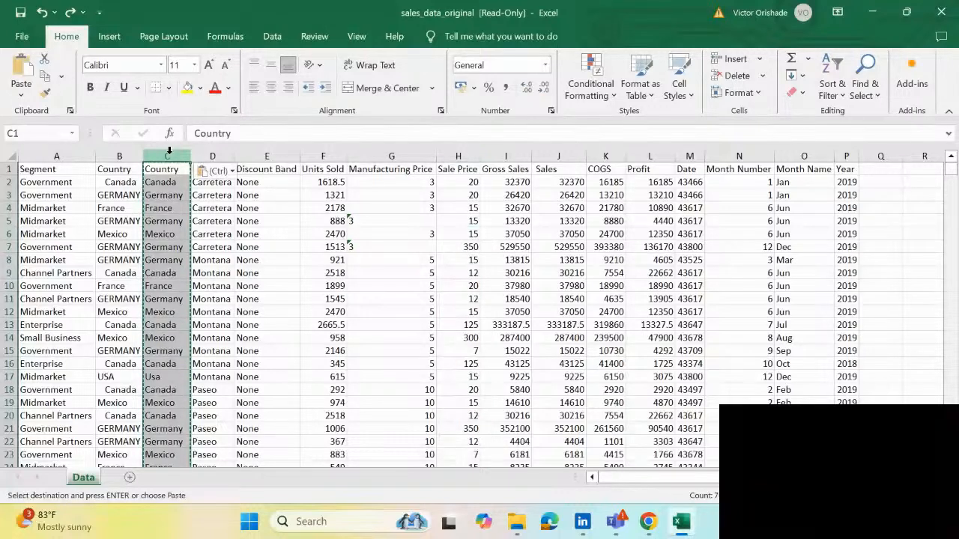
key(ctrl+v)
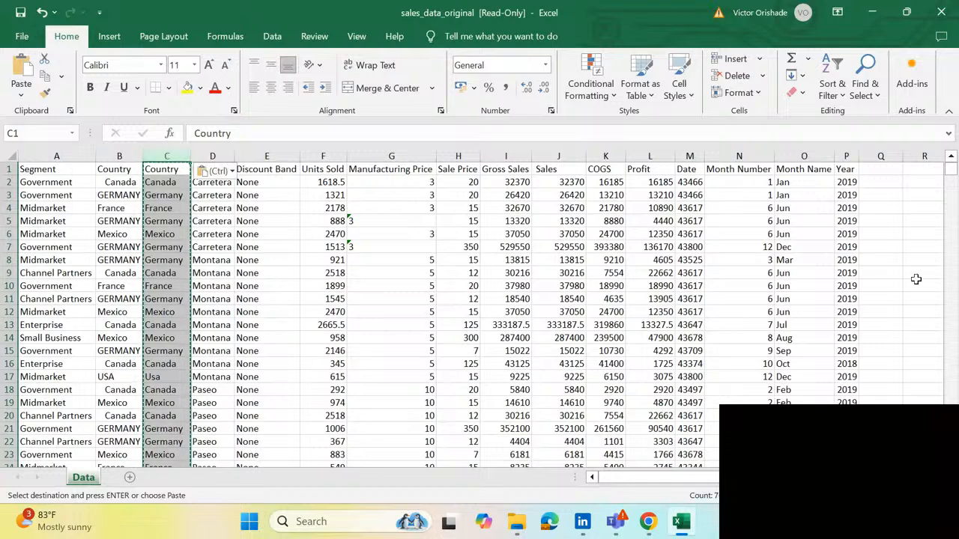
click(901, 336)
click(910, 259)
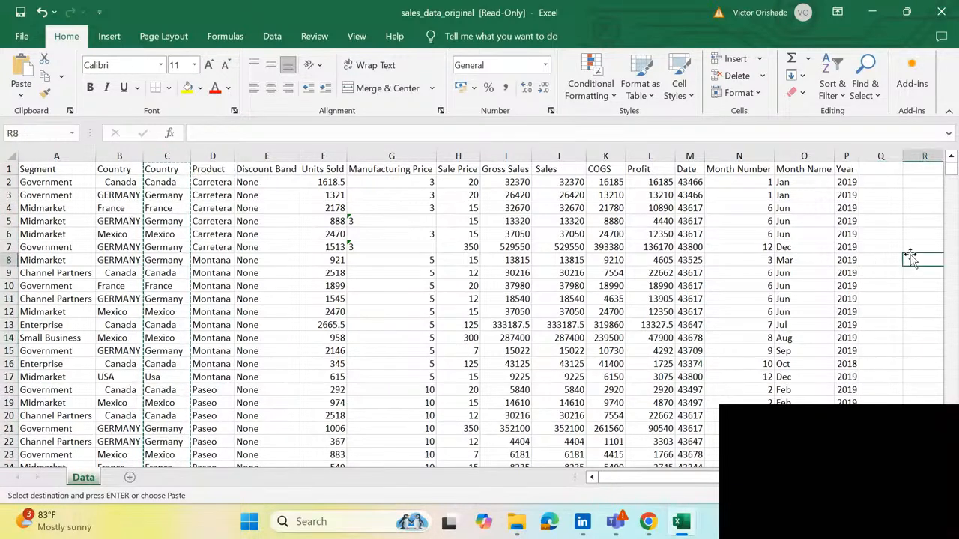
key(ctrl+Up)
scroll(833, 315, right, 3)
scroll(709, 319, left, 3)
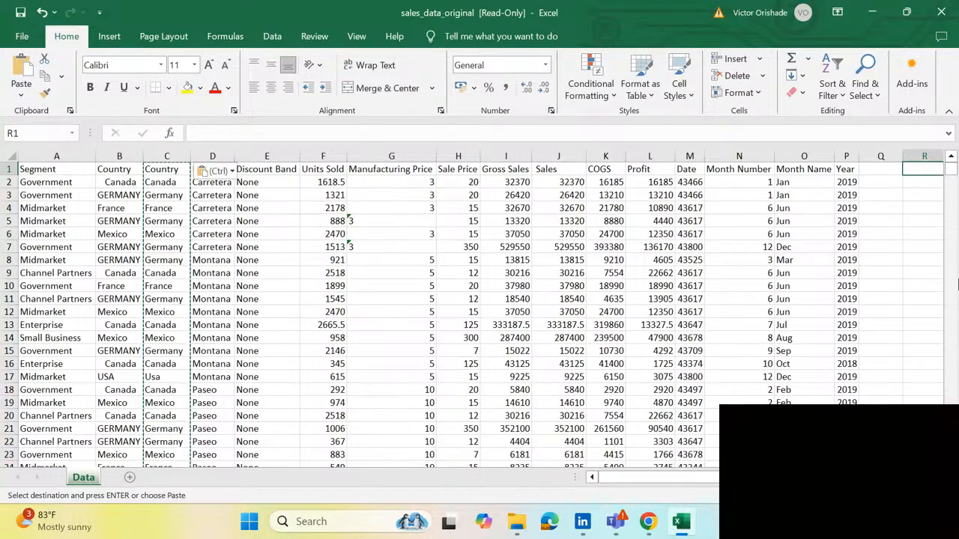
double_click(888, 301)
click(910, 337)
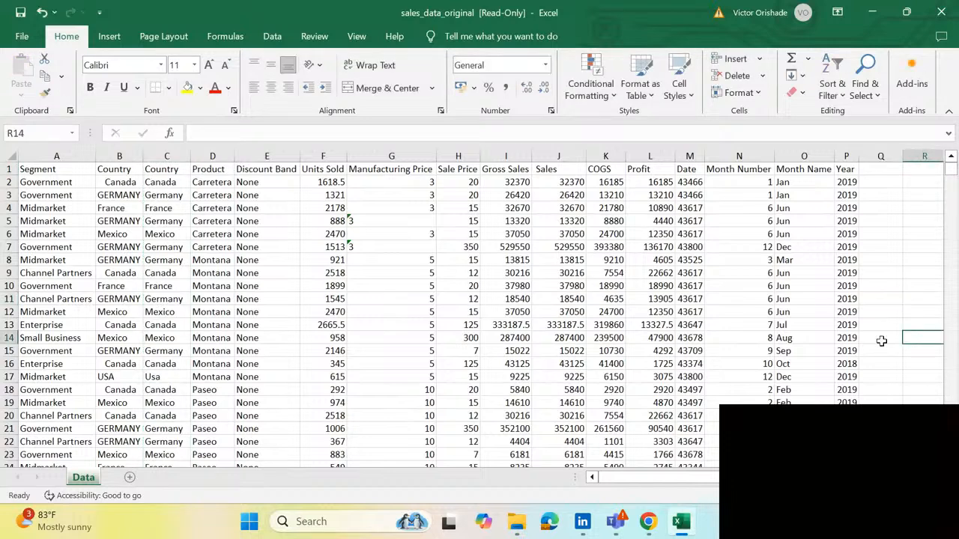
- Inspect the contents of cells C2 through C9 in the helper Country column for remaining formulas
click(162, 181)
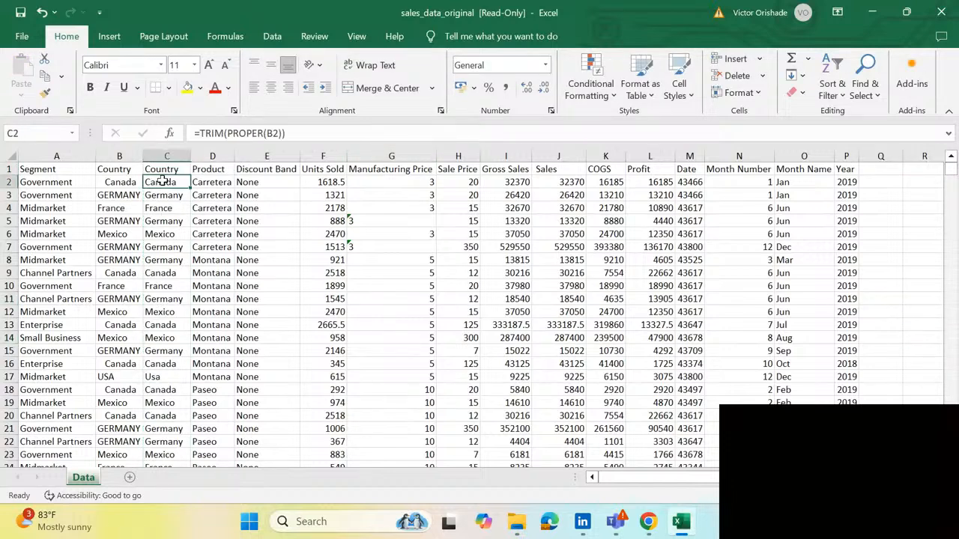
key(Down)
key(Down)
key(Down)
key(Down)
key(Down)
key(Down)
key(Down)
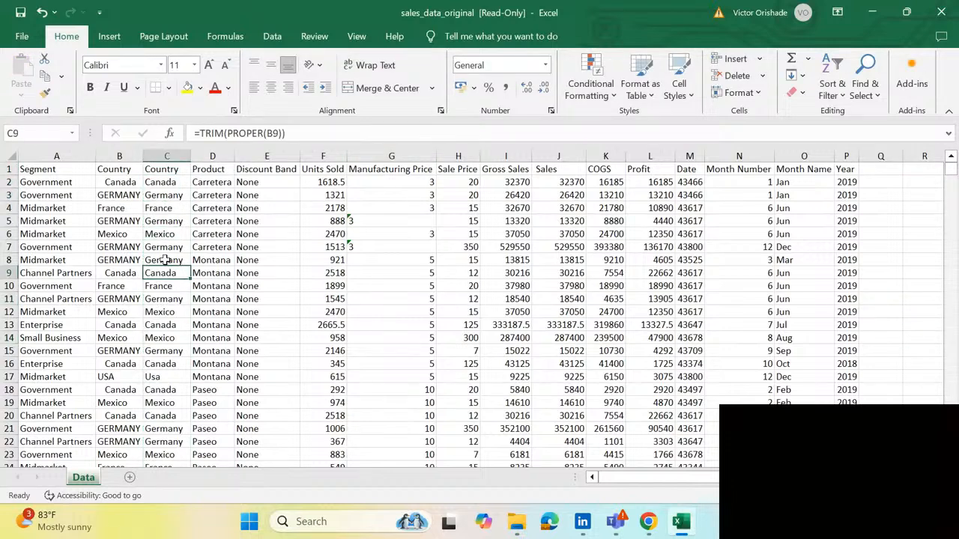
- Copy the helper Country column and paste it back in place as values only
click(160, 153)
key(ctrl+c)
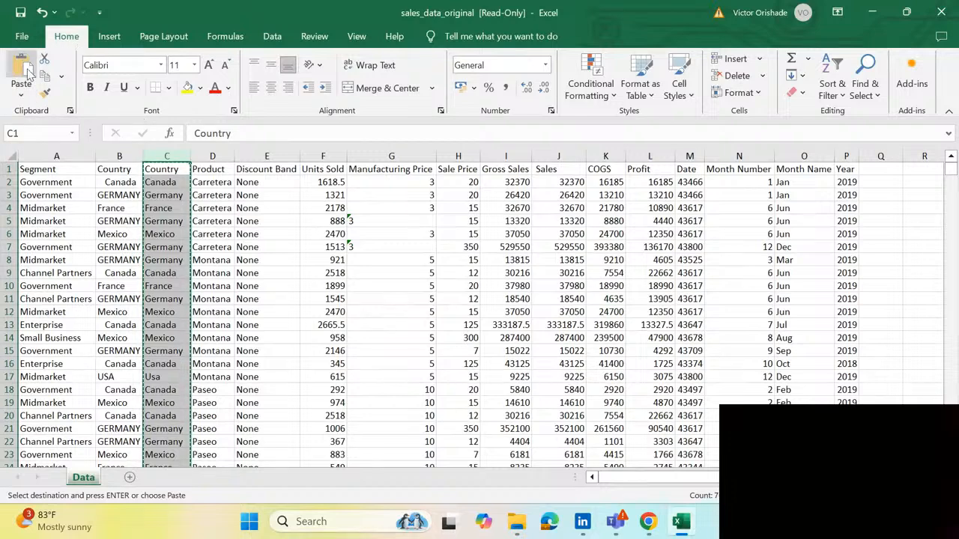
click(22, 93)
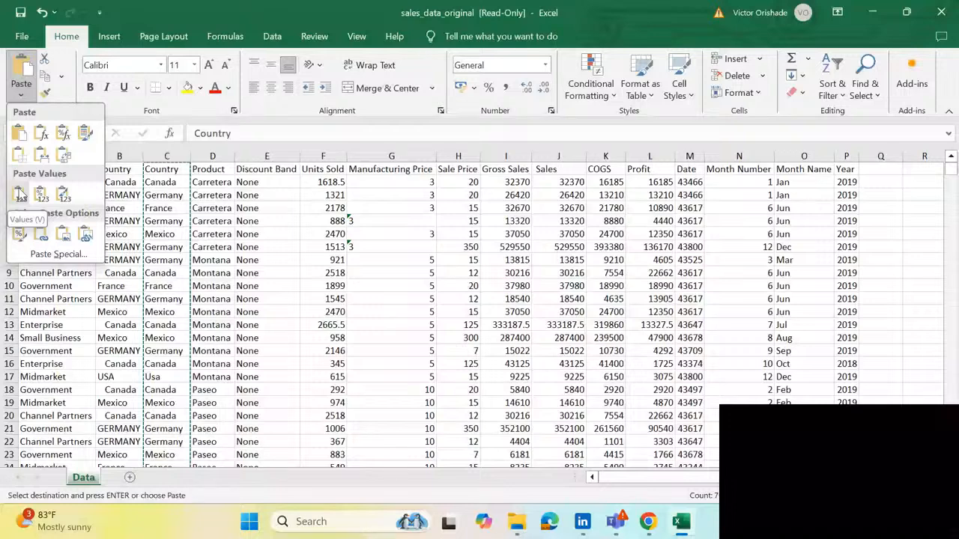
click(21, 195)
- Check several cells down the helper Country column to see whether they hold plain text instead of formulas
click(159, 222)
key(Down)
key(Down)
key(Down)
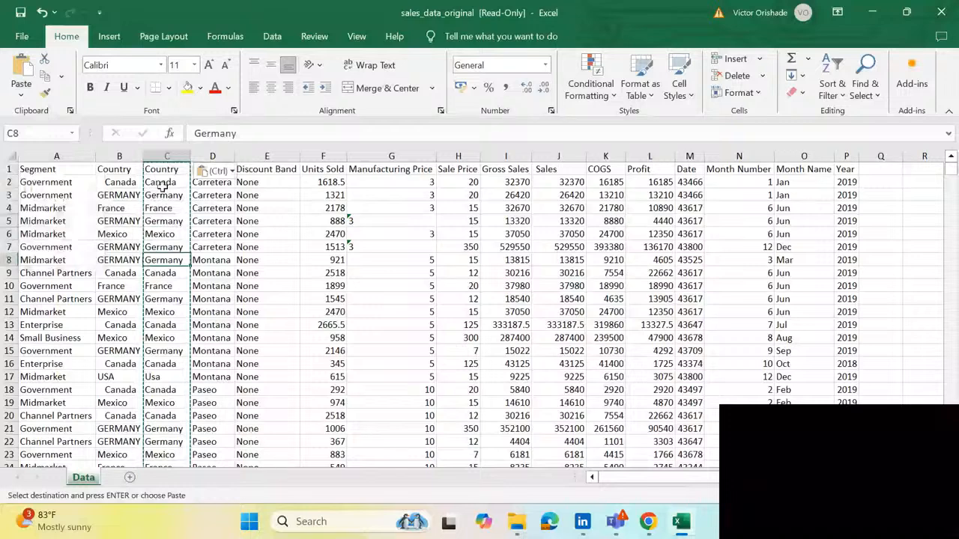
click(164, 196)
click(169, 208)
click(170, 234)
click(164, 274)
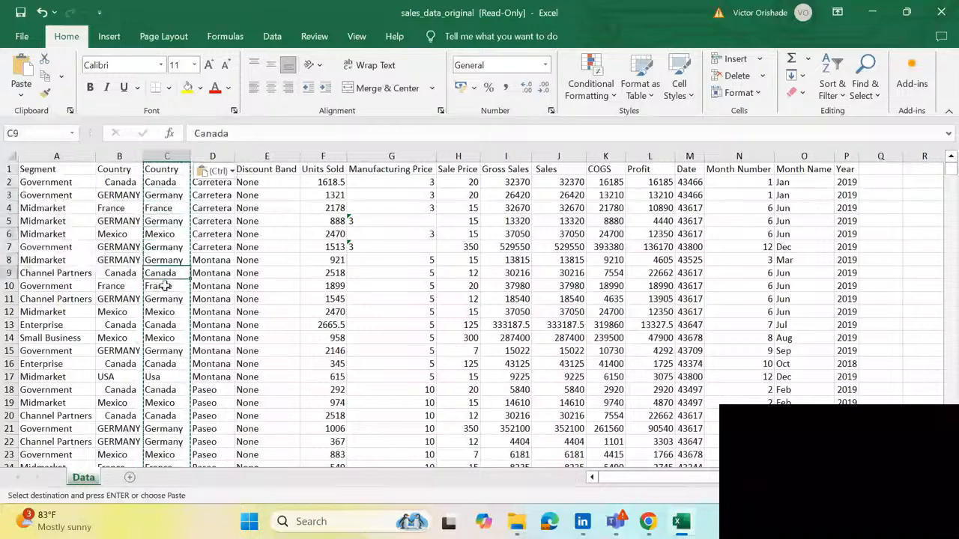
click(160, 313)
click(155, 353)
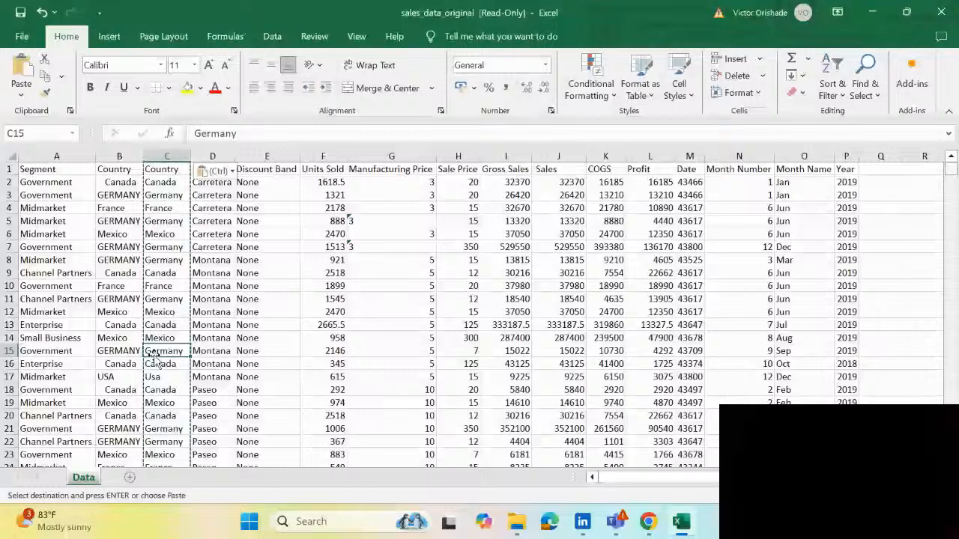
click(881, 248)
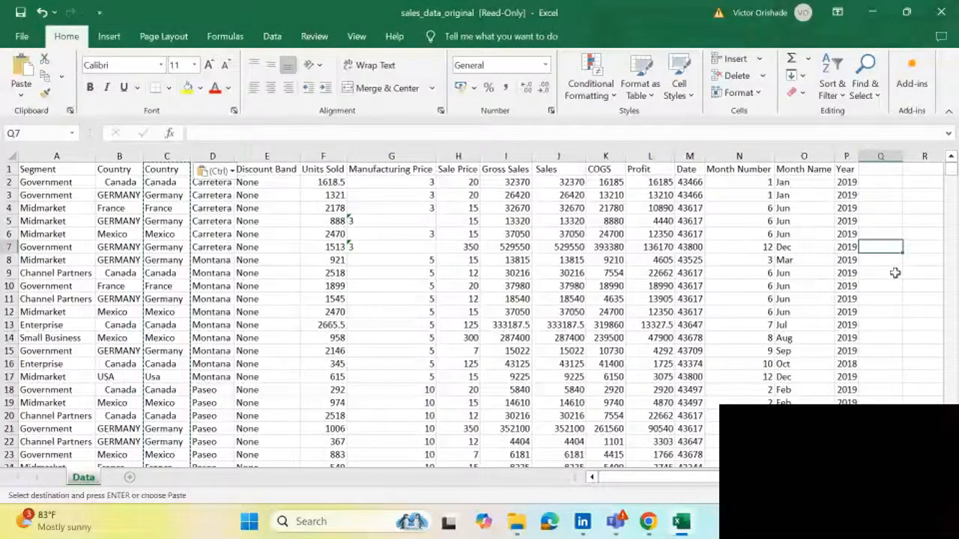
key(ctrl+z)
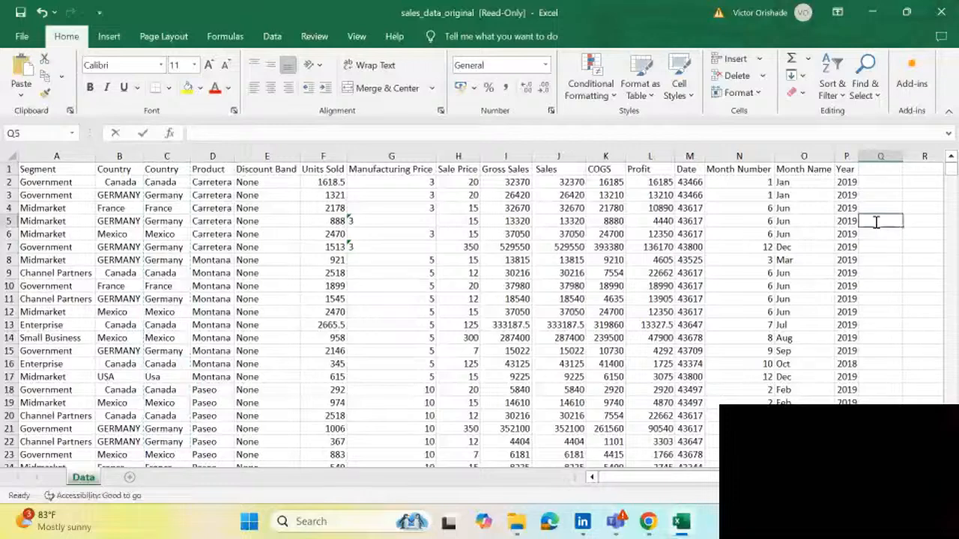
click(877, 236)
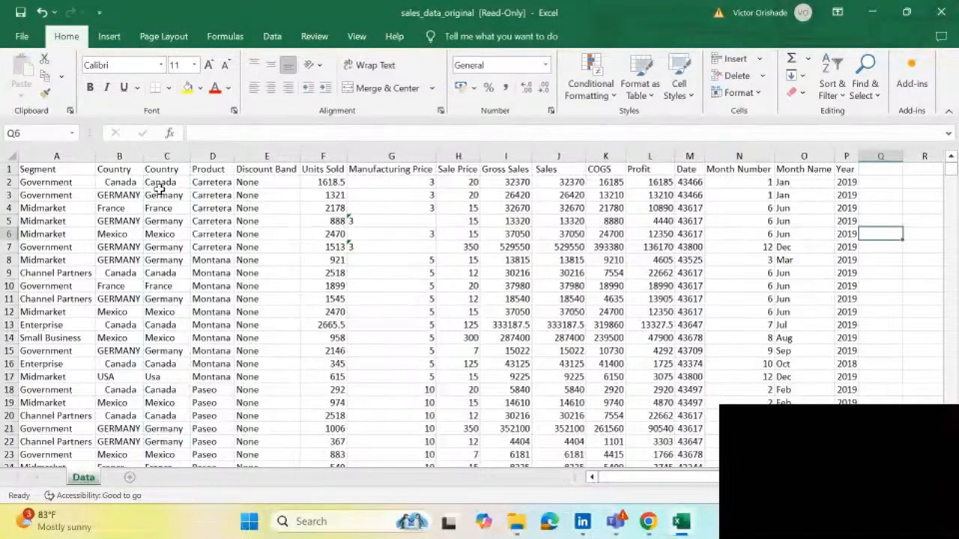
- Delete the original Country column B from the sheet and review the cleaned country names that take its place
click(129, 155)
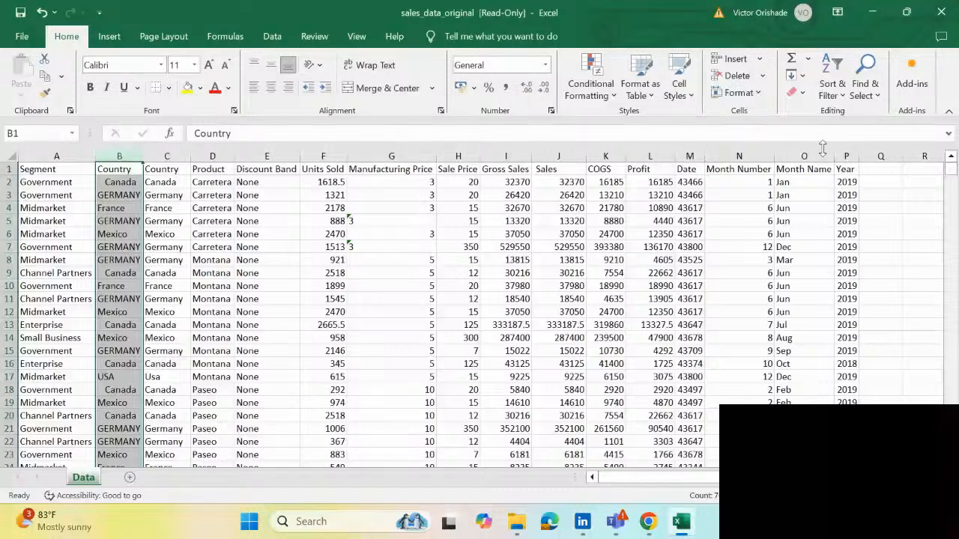
click(763, 76)
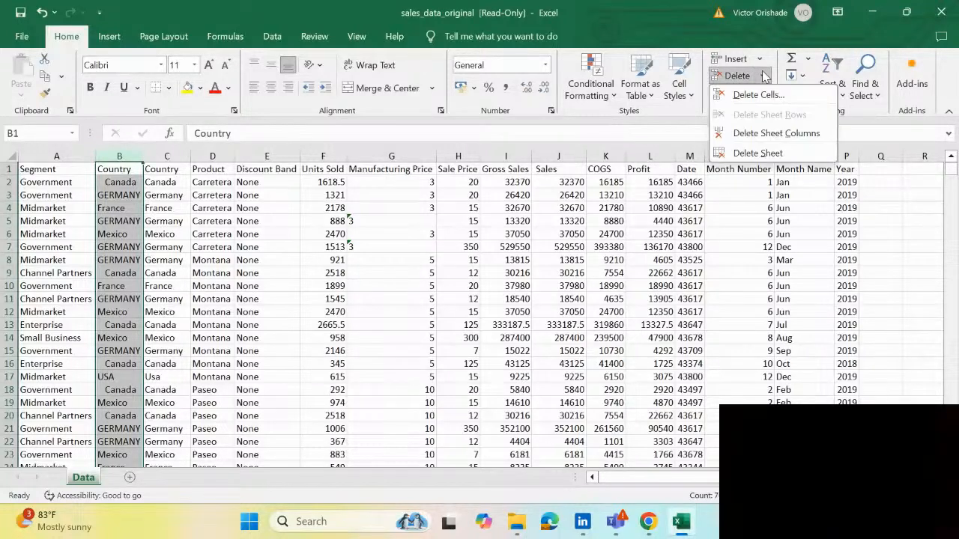
click(776, 134)
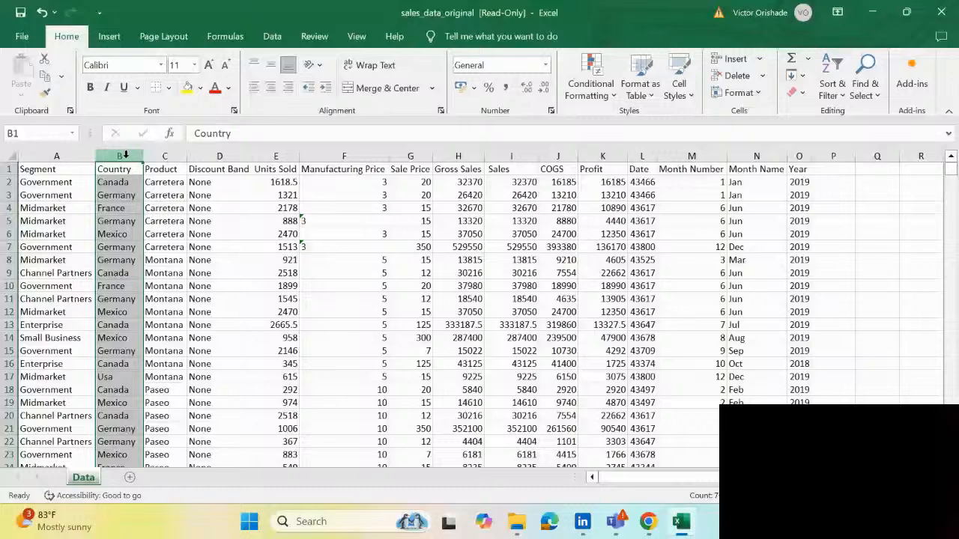
click(117, 234)
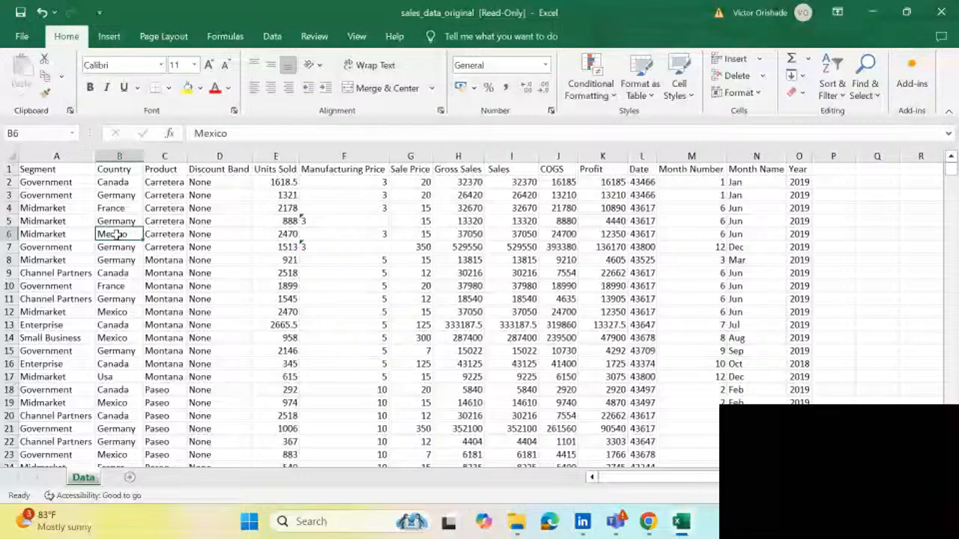
click(120, 155)
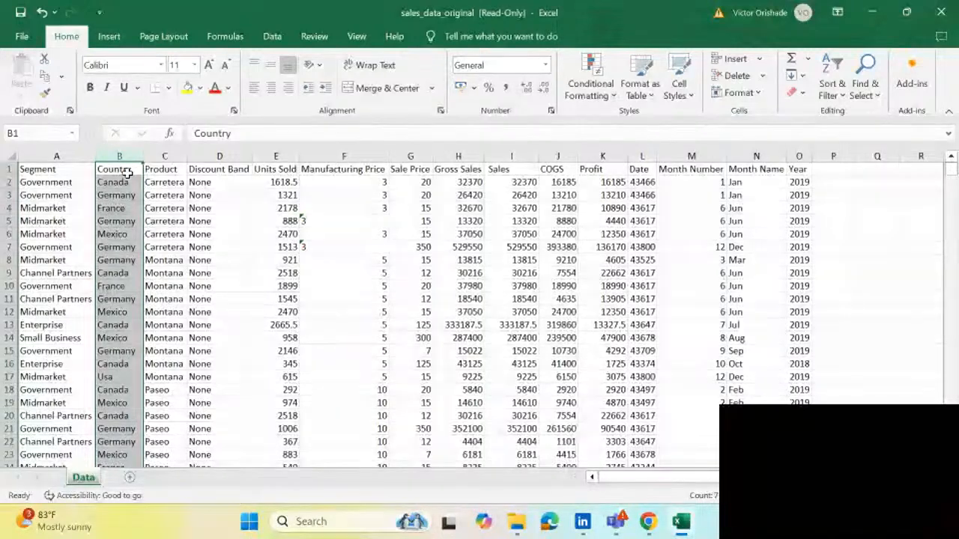
click(128, 174)
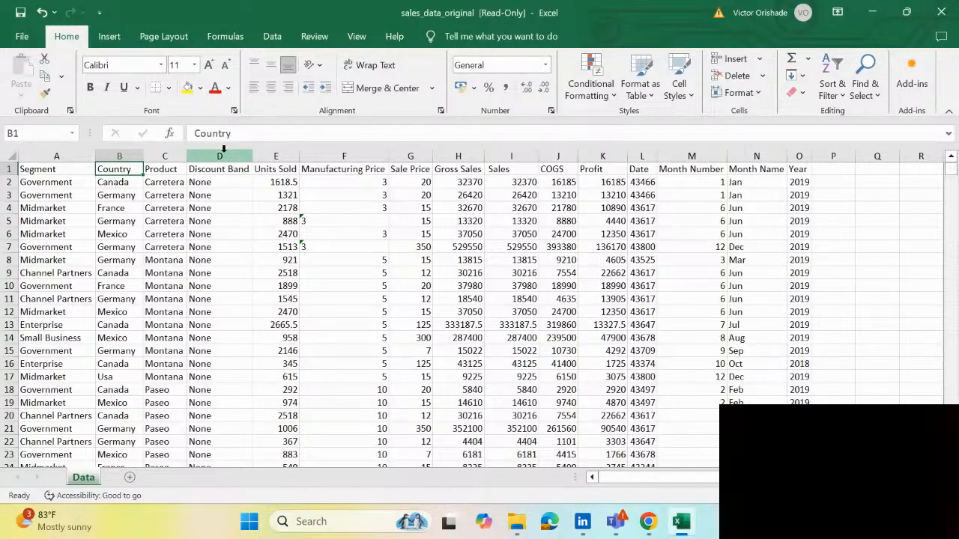
scroll(179, 172, down, 7)
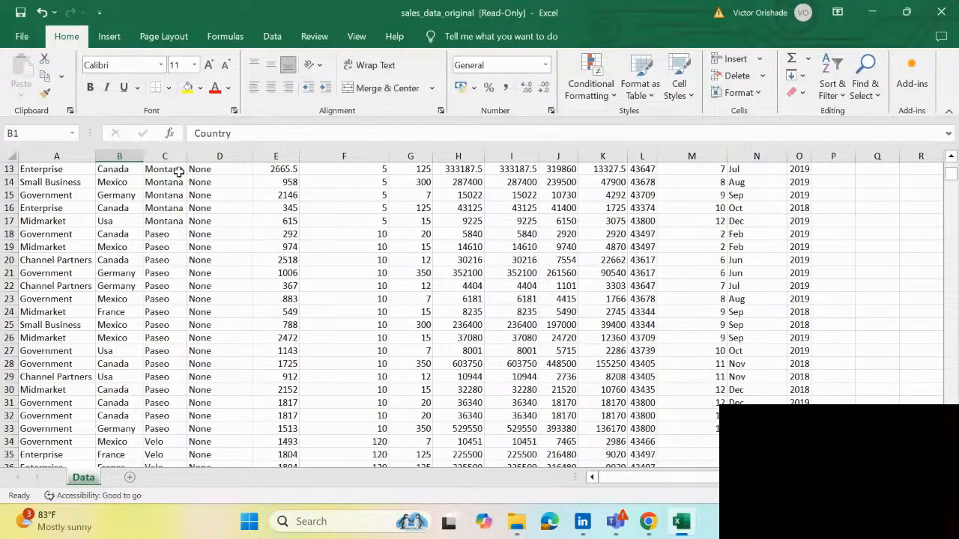
scroll(177, 173, up, 7)
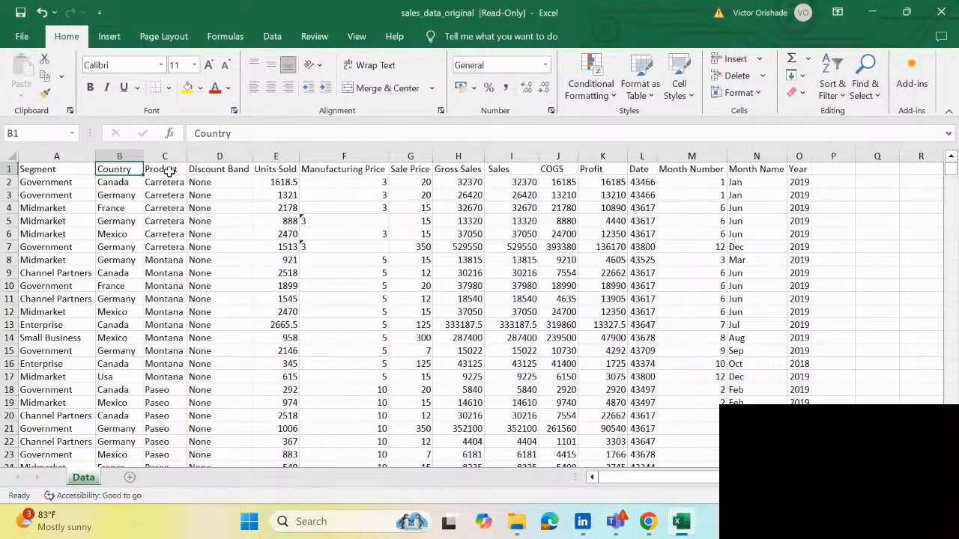
click(45, 155)
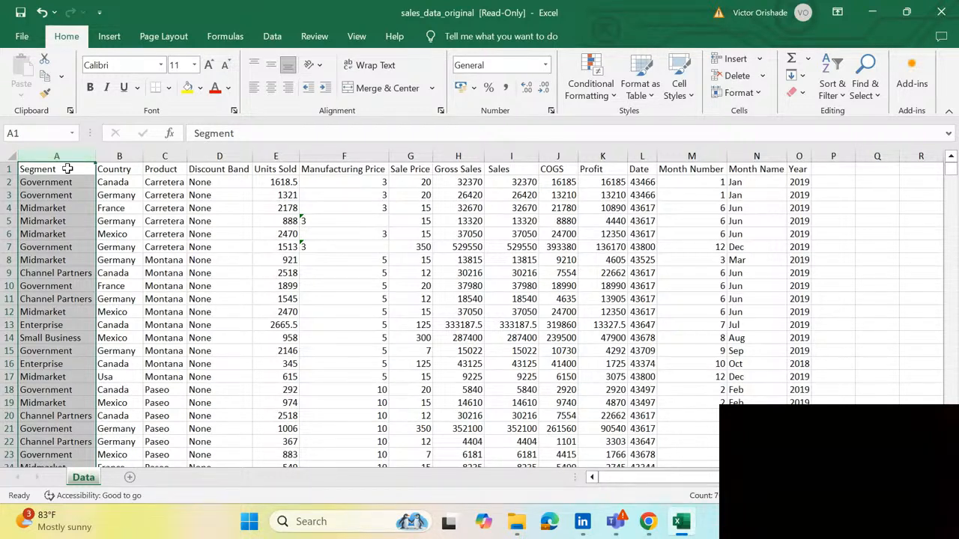
key(shift+Right)
key(shift+Right)
key(shift+Right)
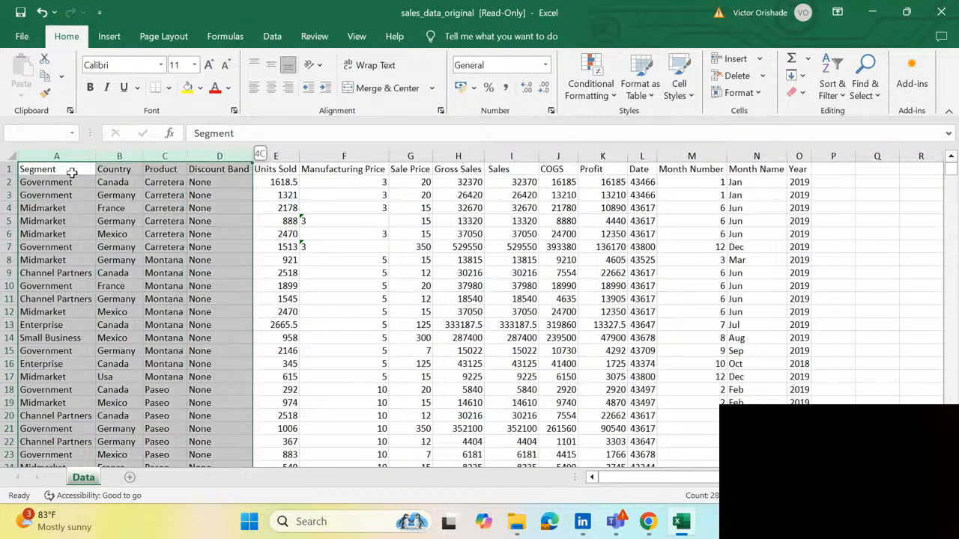
click(72, 172)
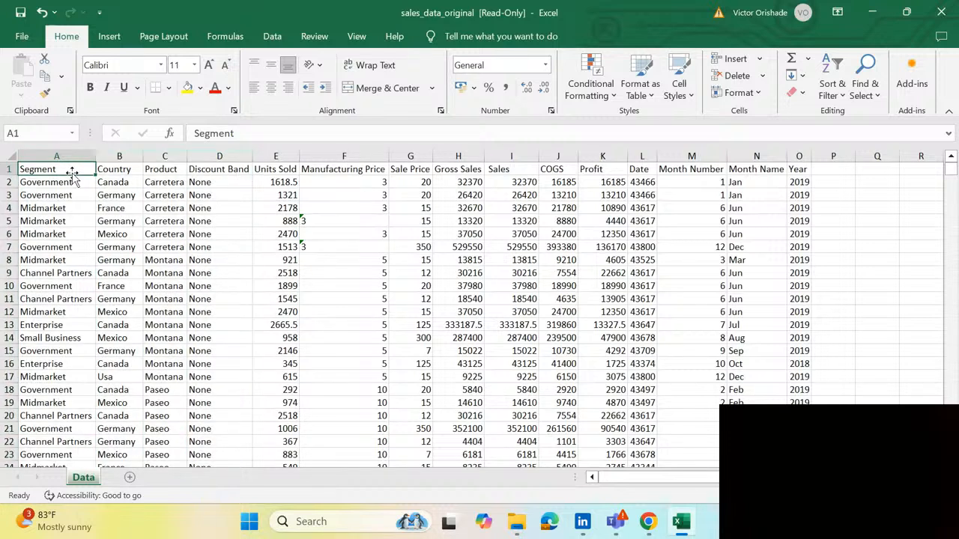
- Set the number format of the Segment, Country, Product and Discount Band columns to Text
click(74, 154)
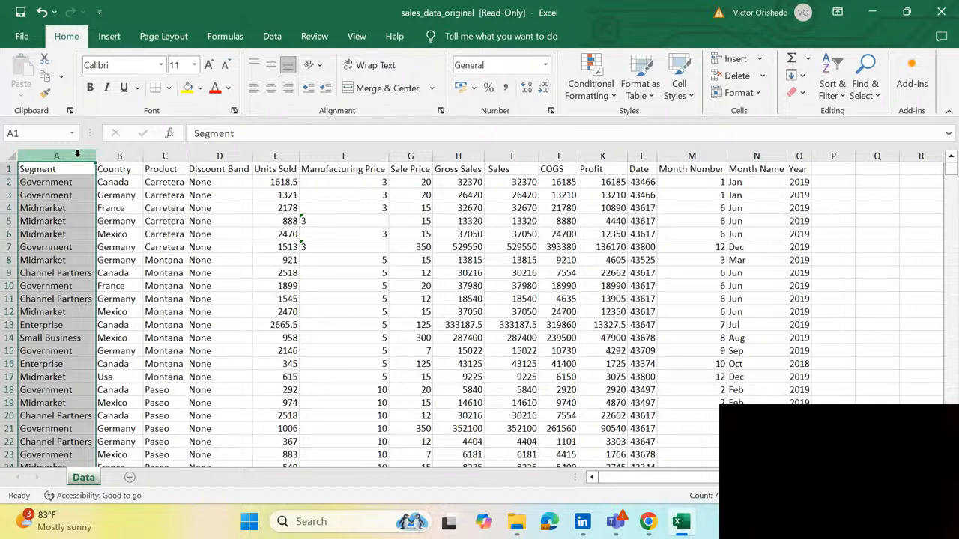
key(shift+Right)
key(shift+Right)
key(shift+Right)
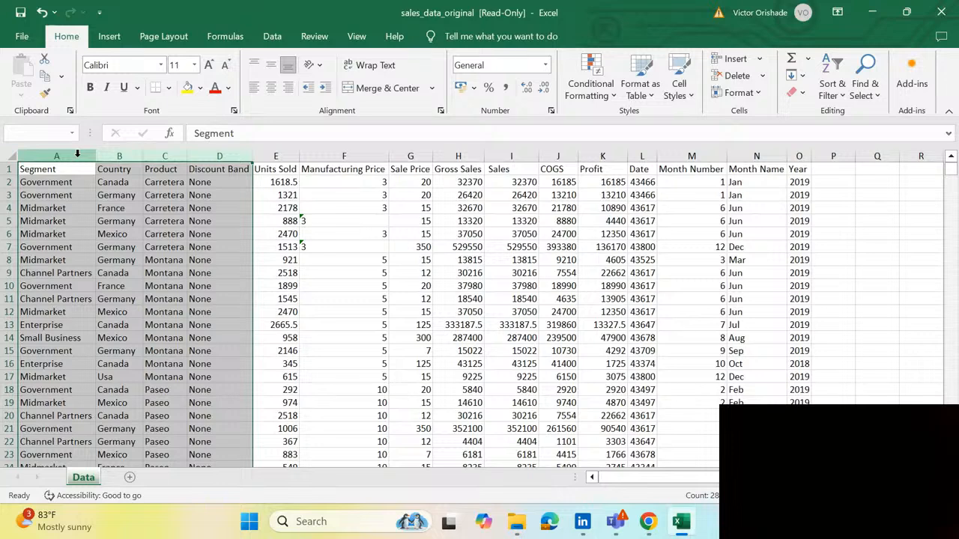
scroll(86, 165, down, 2)
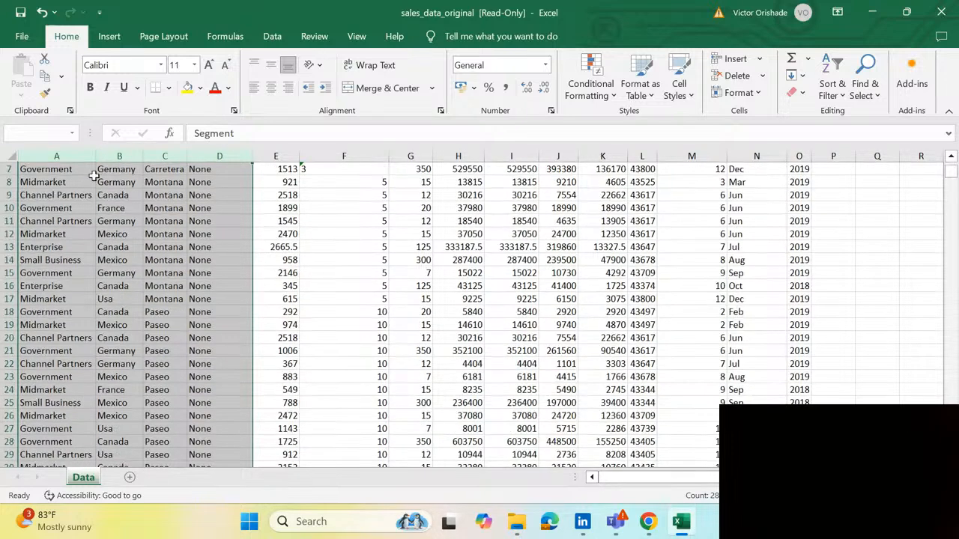
scroll(93, 175, down, 10)
scroll(98, 188, up, 12)
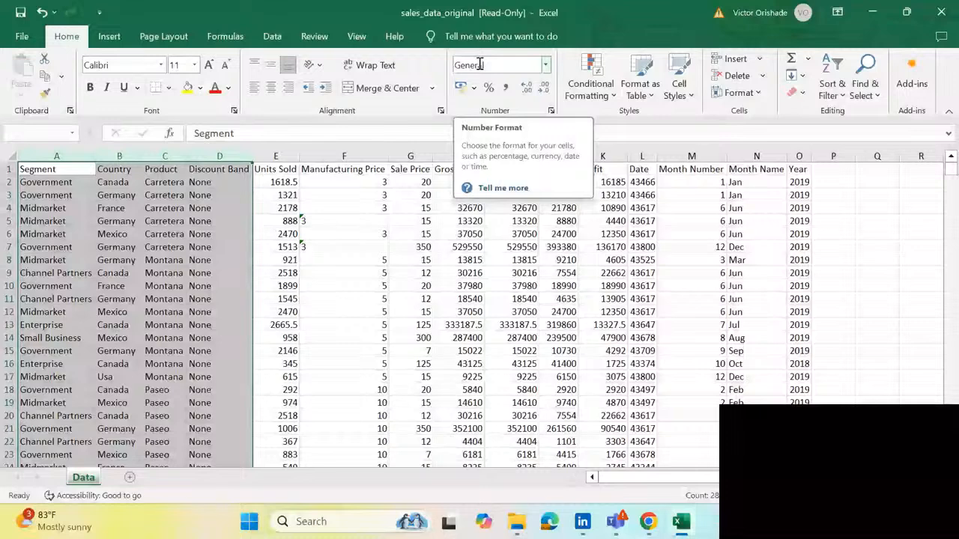
click(546, 64)
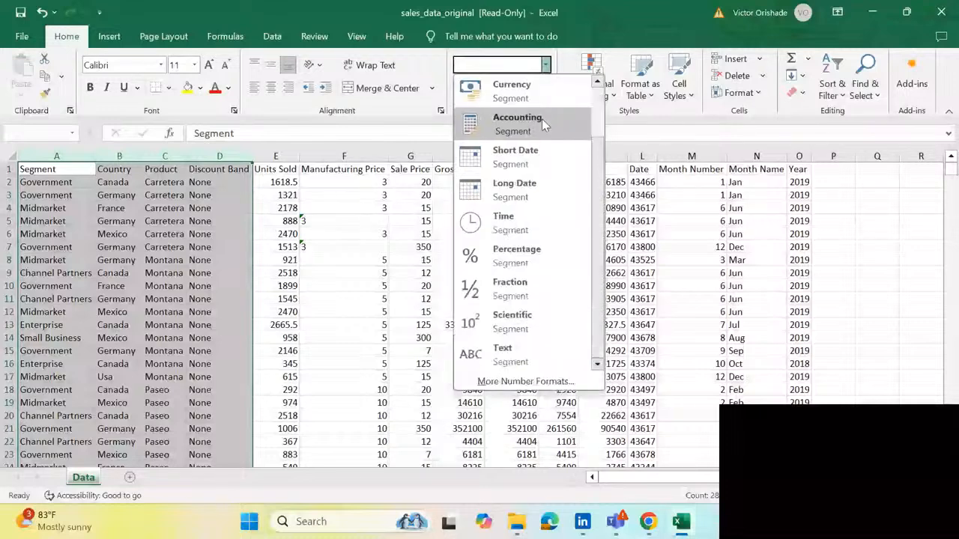
click(514, 350)
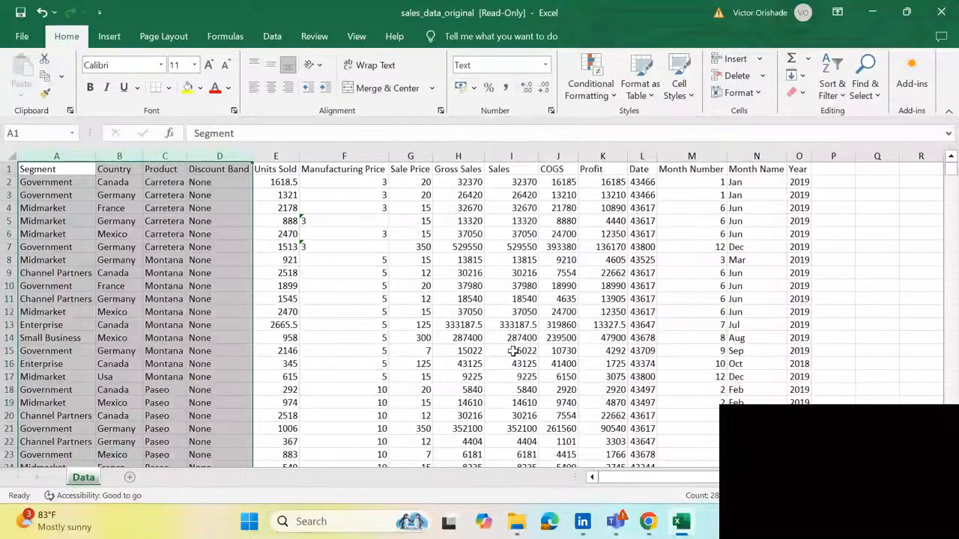
- Check the number format of the Segment, Country, Product and Discount Band columns one by one
click(170, 235)
click(47, 182)
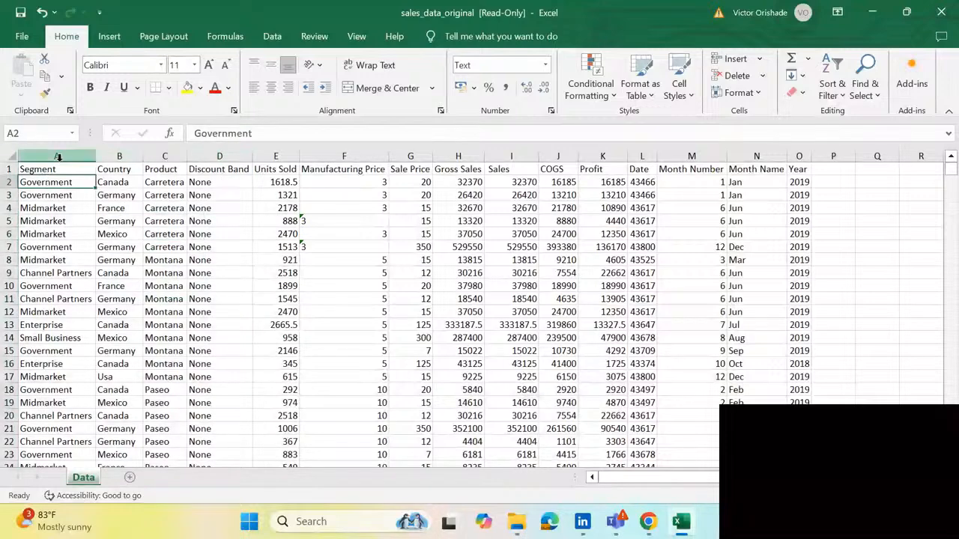
click(58, 155)
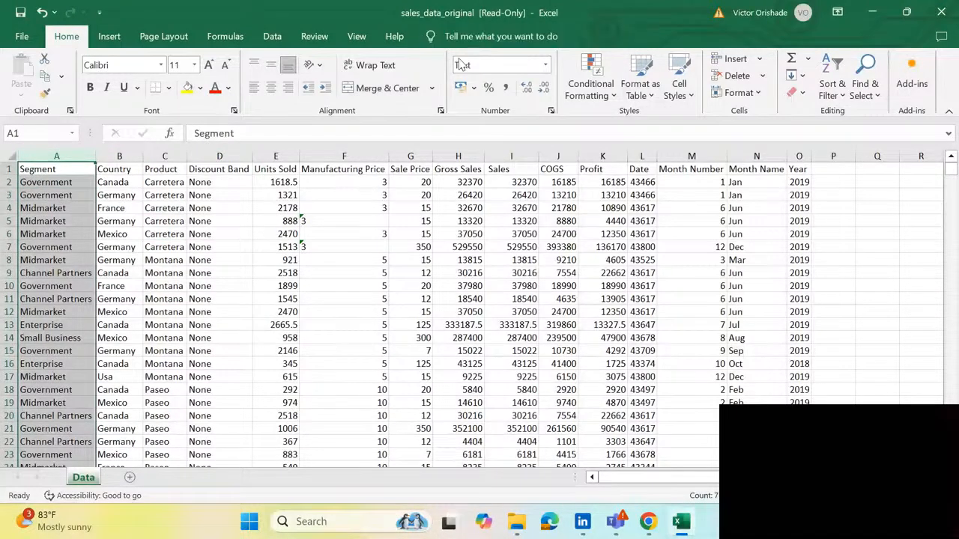
click(114, 150)
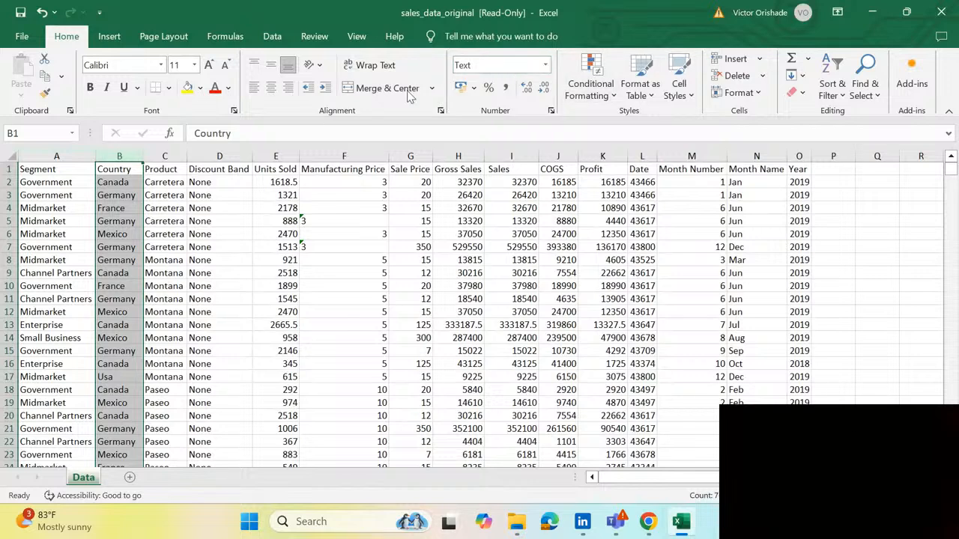
click(172, 155)
click(225, 155)
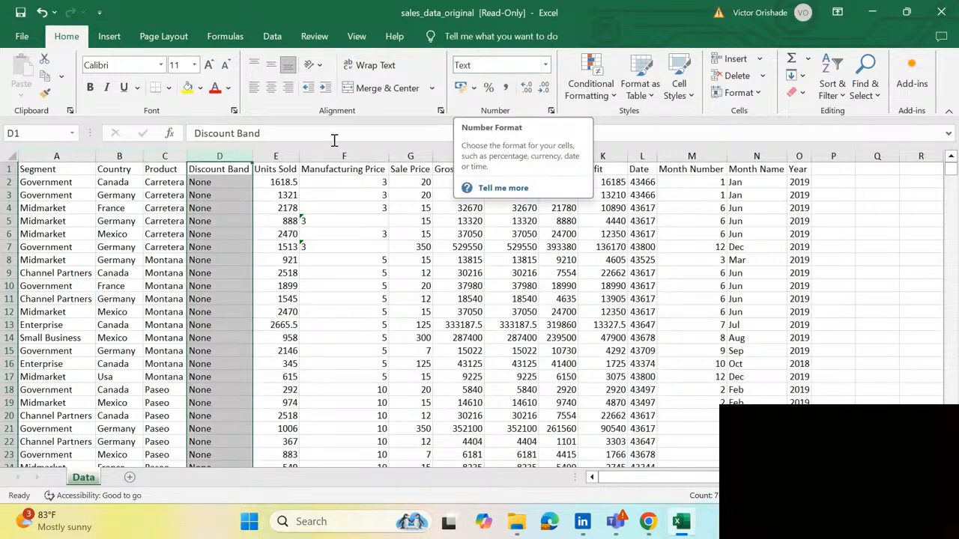
- Try to reduce the decimal places of the Units Sold value in cell E4
click(291, 152)
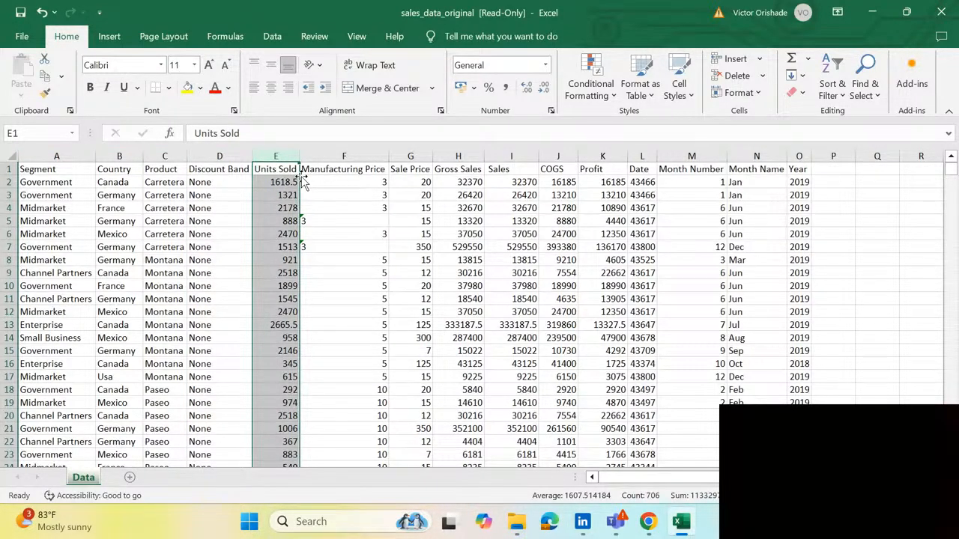
click(287, 205)
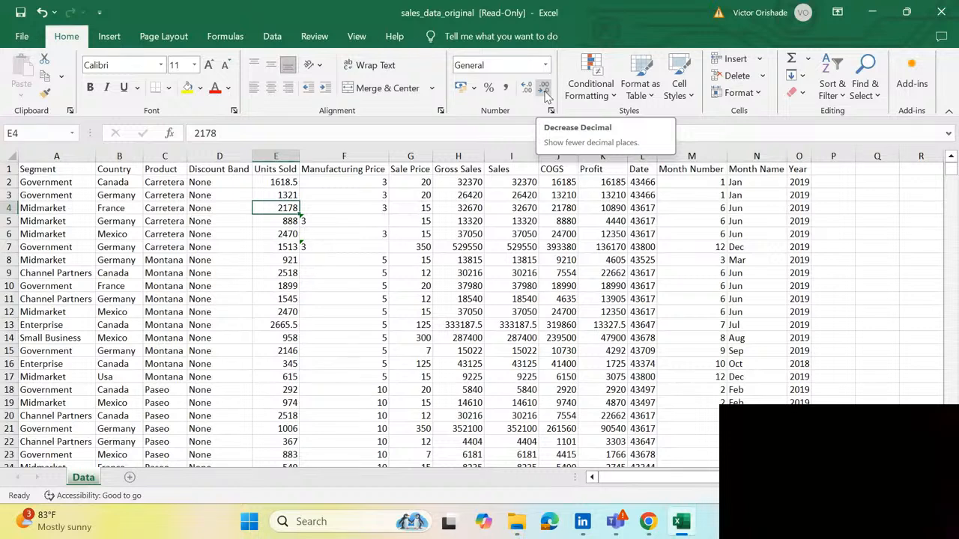
click(546, 91)
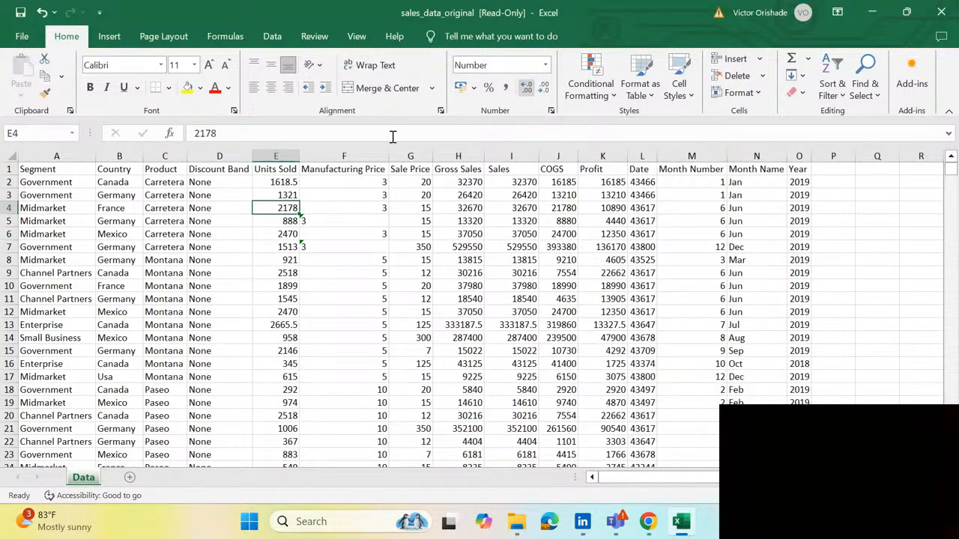
- Format the Units Sold column as Number and try more decimal places before reducing them to zero
click(277, 156)
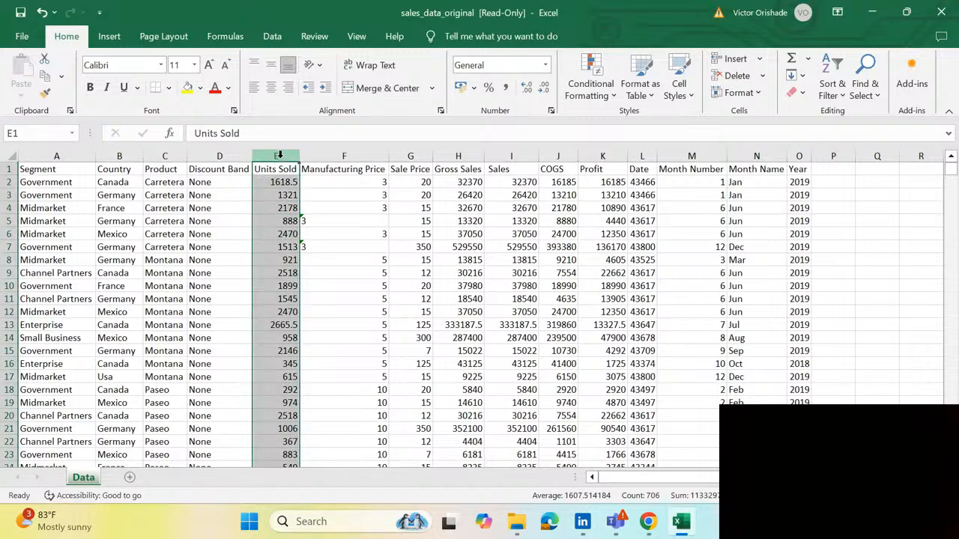
click(547, 66)
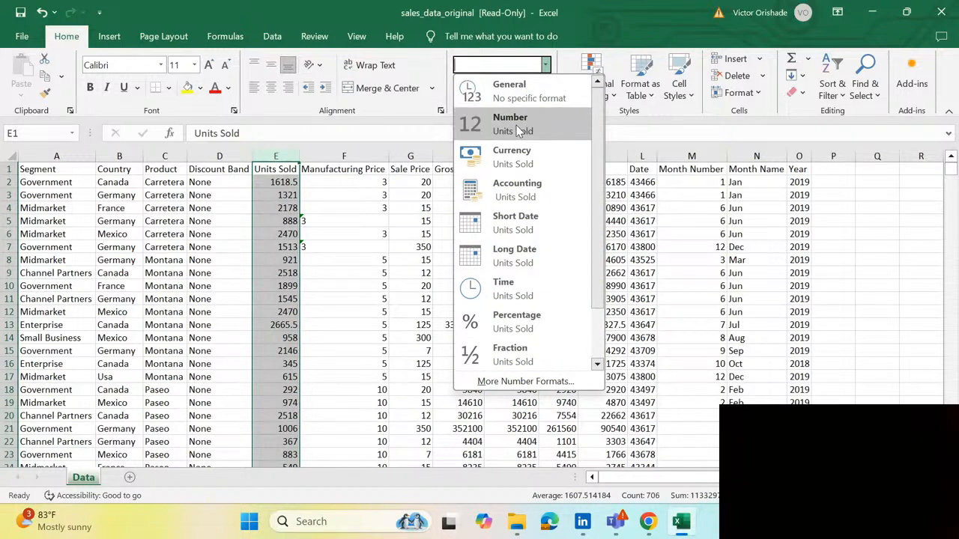
click(519, 129)
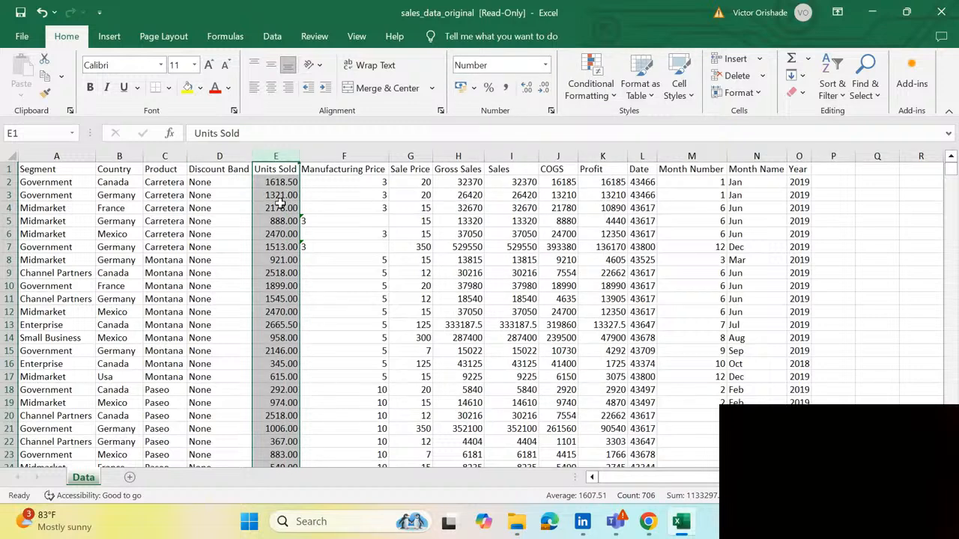
click(529, 89)
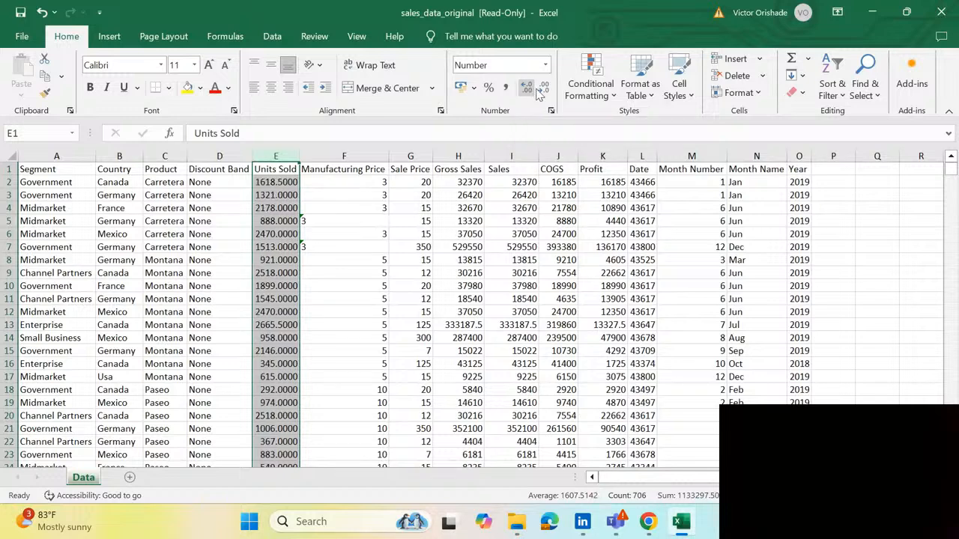
click(544, 90)
click(545, 90)
click(544, 90)
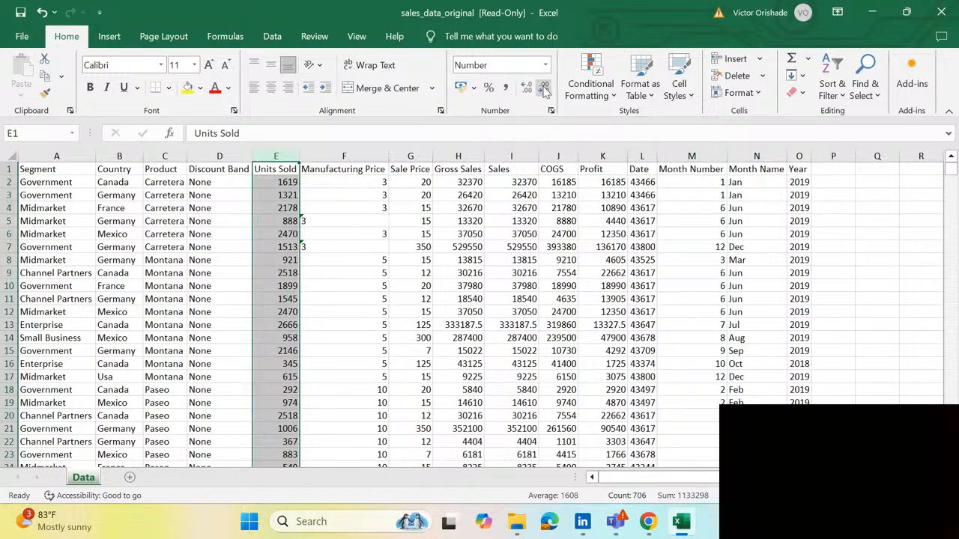
- Undo the Number format and decimal changes on the Units Sold column
click(285, 149)
key(ctrl+z)
key(ctrl+z)
key(ctrl+z)
key(ctrl+z)
key(ctrl+z)
key(ctrl+z)
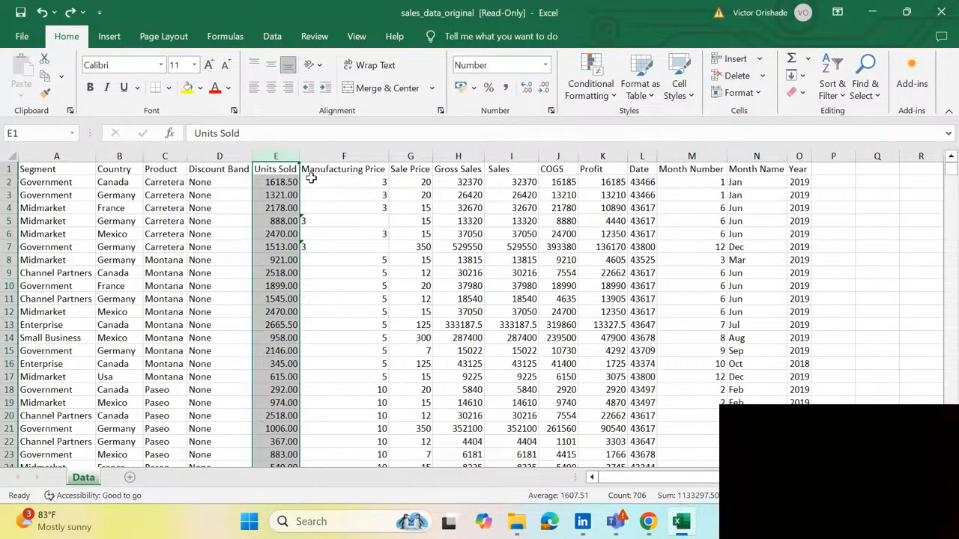
key(ctrl+z)
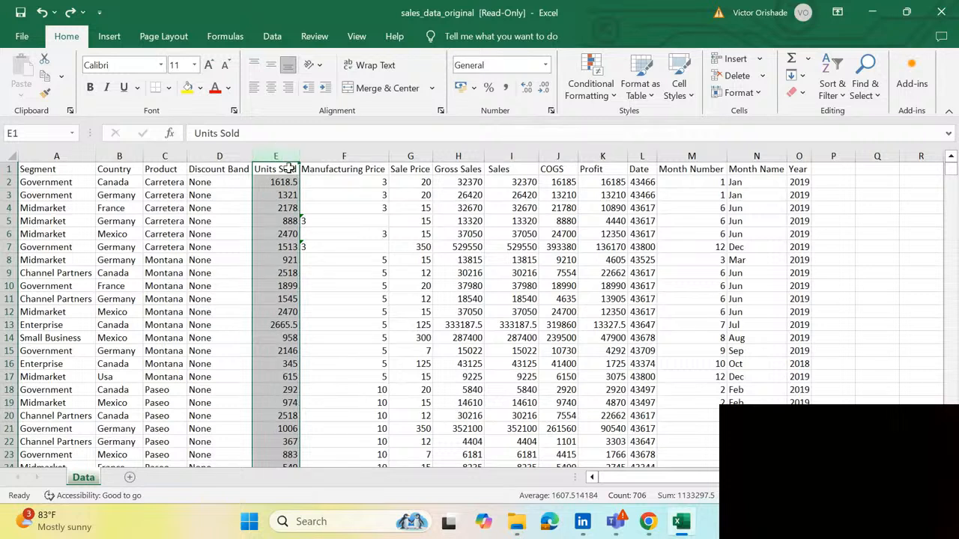
- Format the whole Units Sold column as Number with no decimal places
click(278, 195)
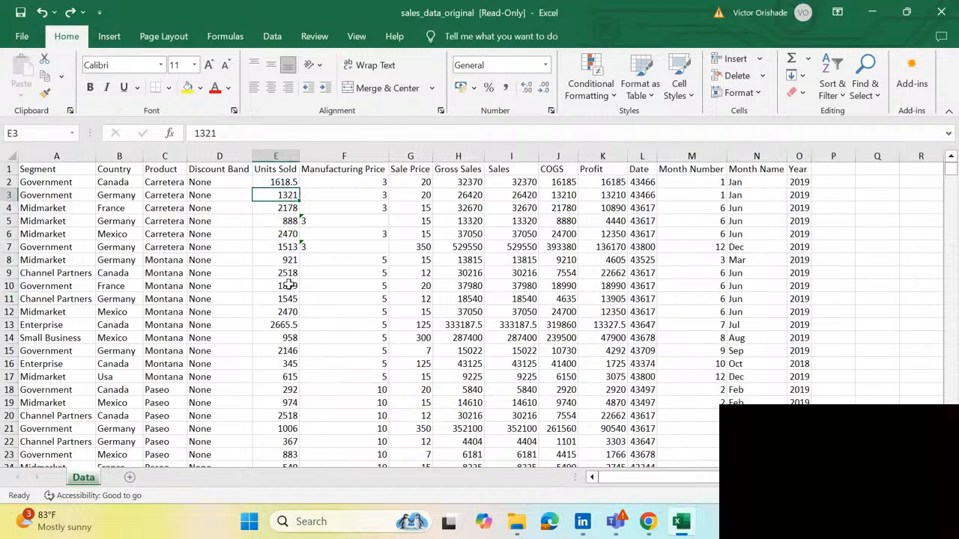
scroll(289, 285, down, 4)
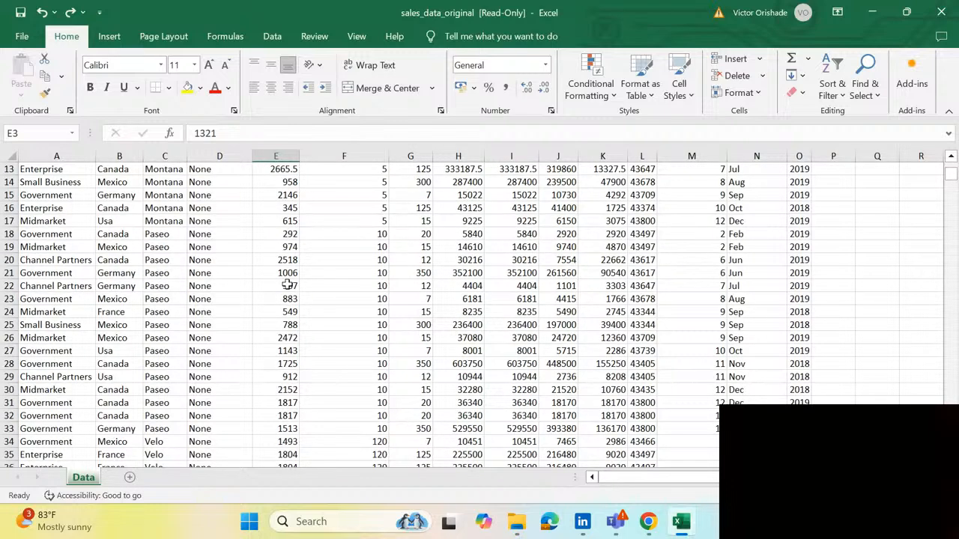
scroll(289, 285, up, 4)
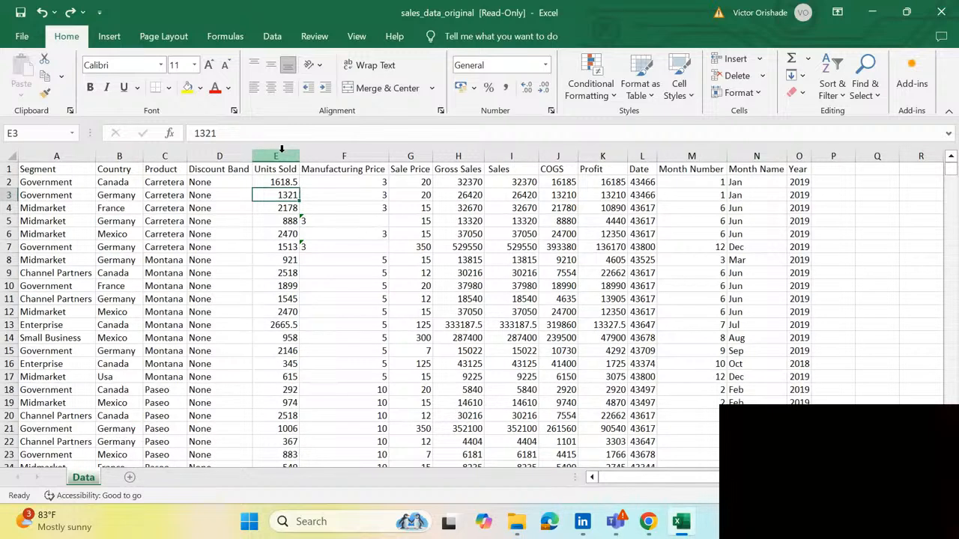
click(282, 149)
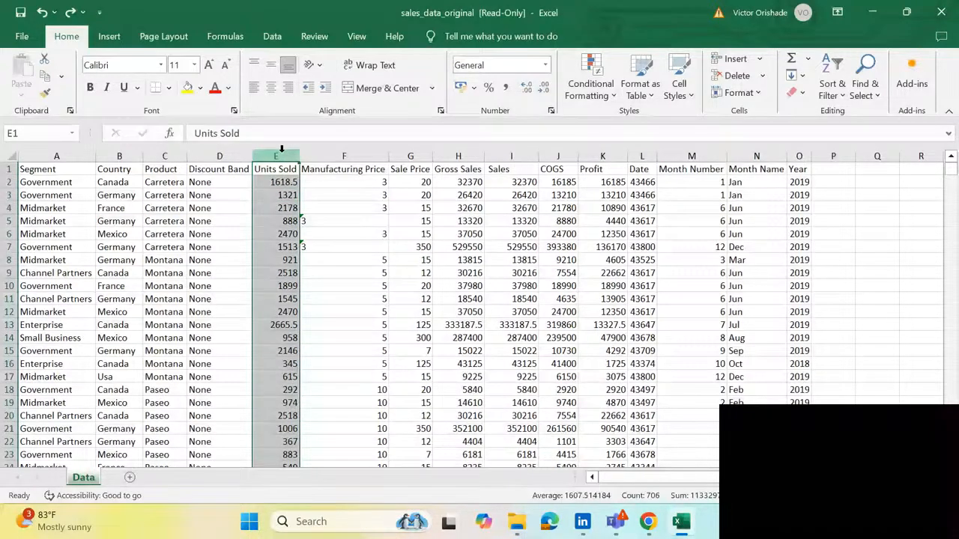
click(545, 65)
click(543, 126)
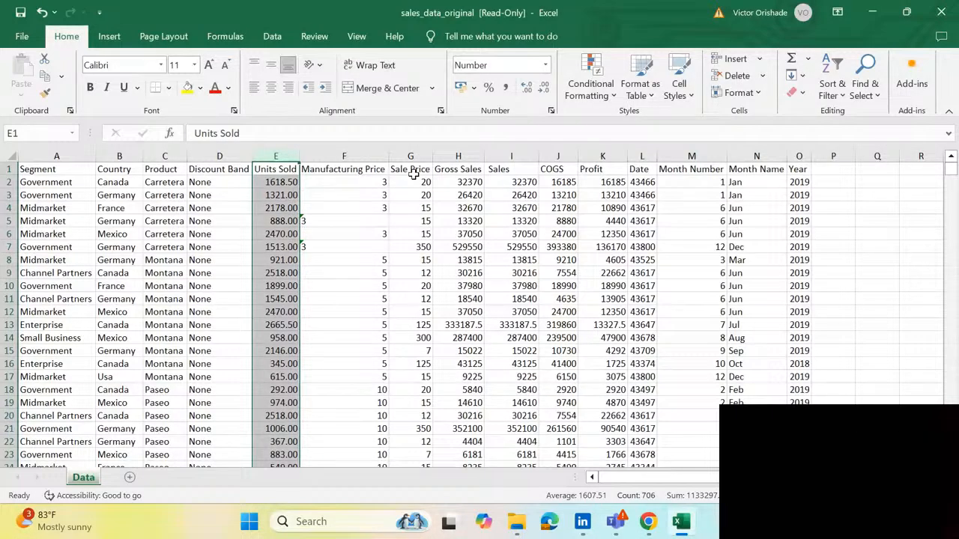
click(544, 89)
click(544, 89)
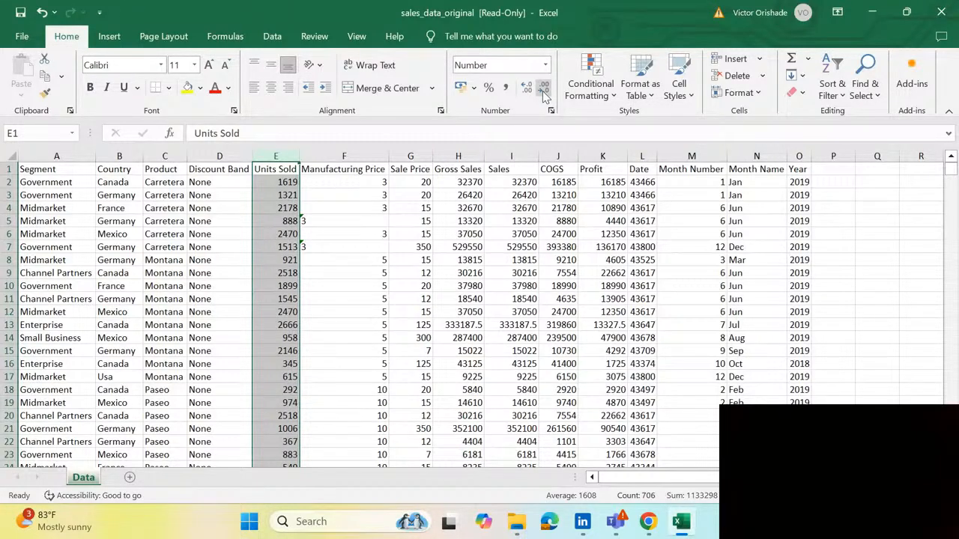
- Check the YouTube Studio live stream page in Chrome and return to the sales_data_original workbook in Excel
click(655, 524)
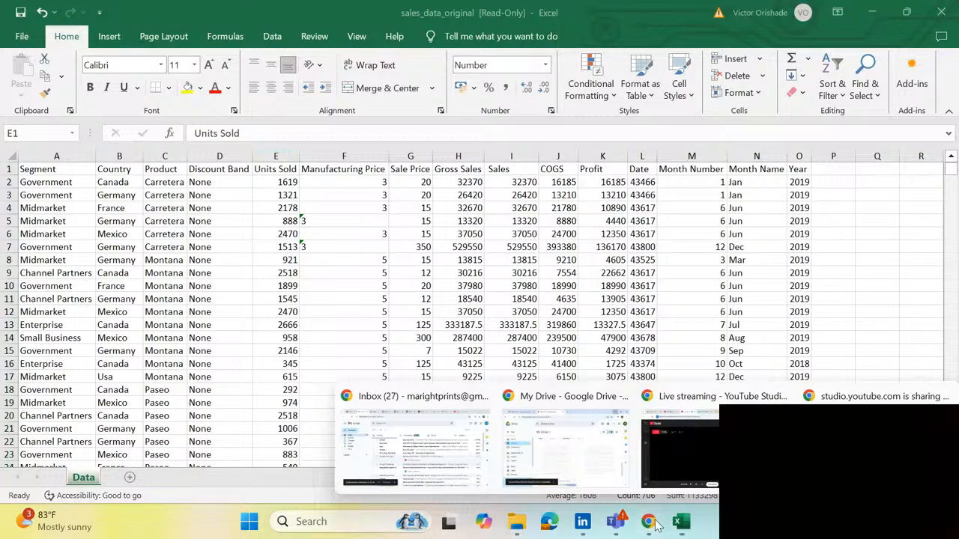
click(678, 446)
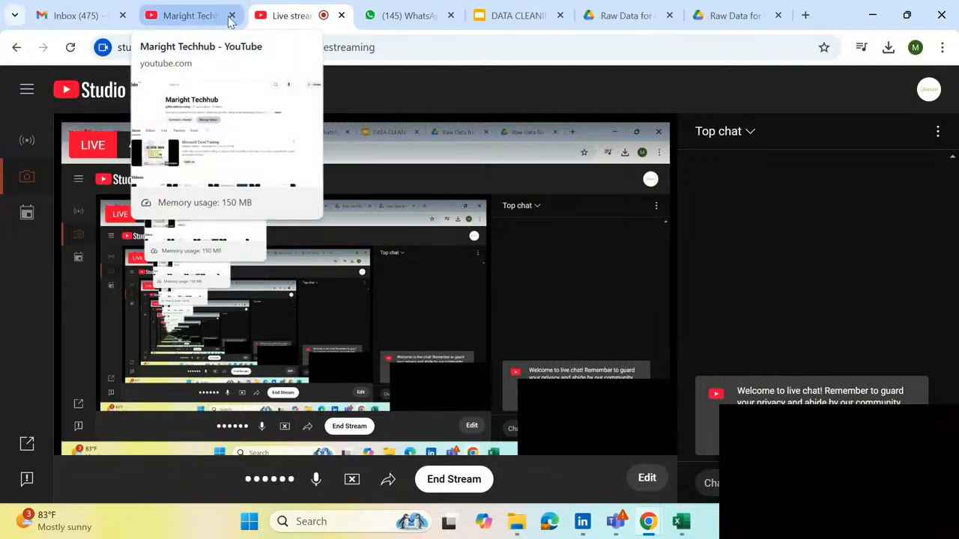
click(681, 521)
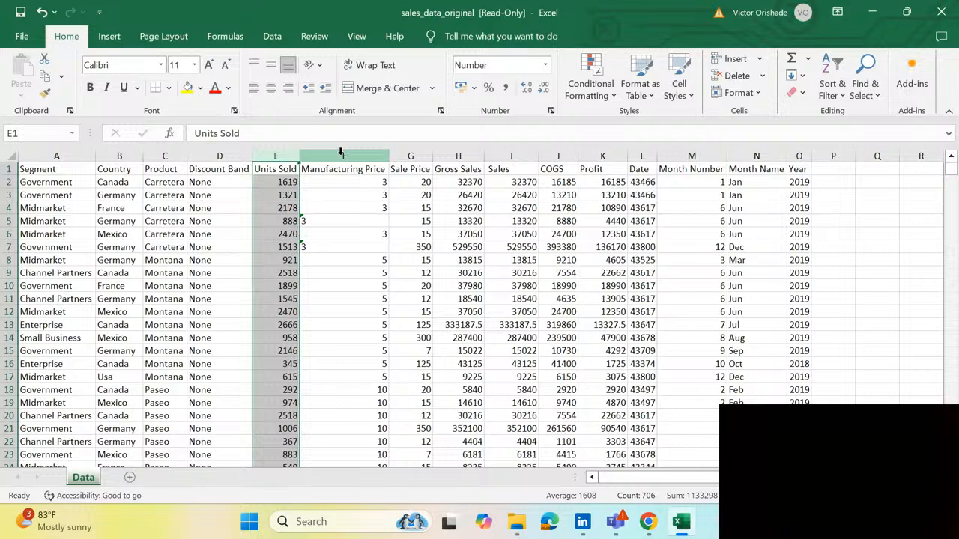
- Inspect the Manufacturing Price column, comparing cells F2, F5 and F7 for numbers stored as text
click(341, 155)
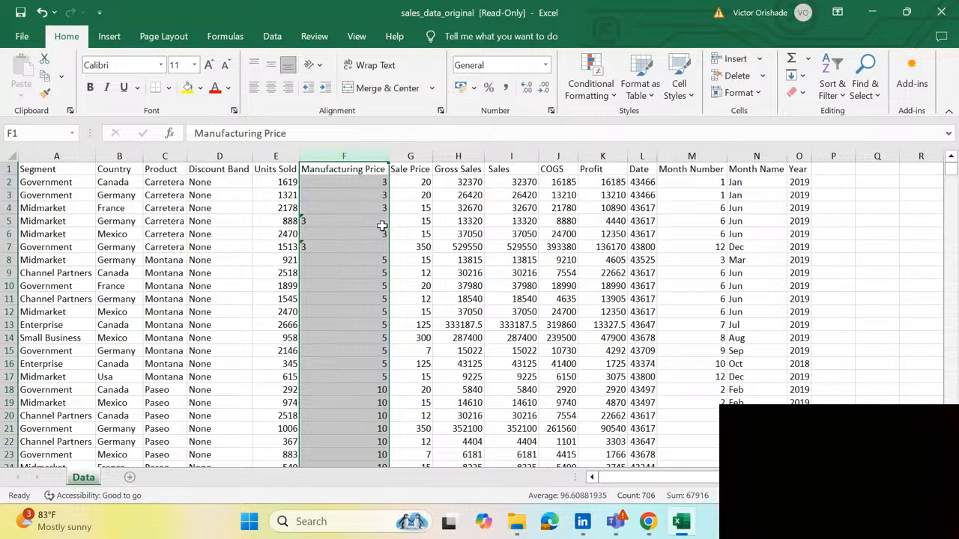
click(435, 222)
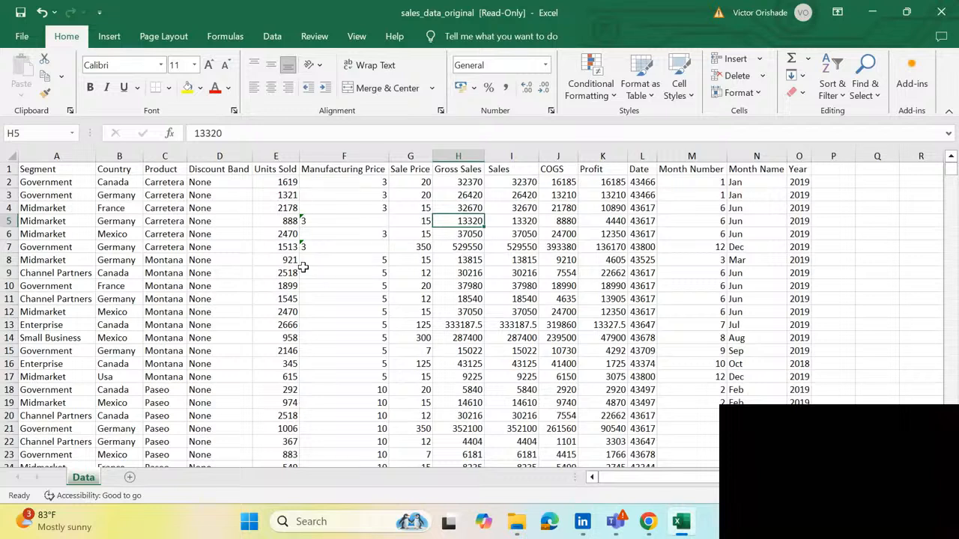
click(338, 185)
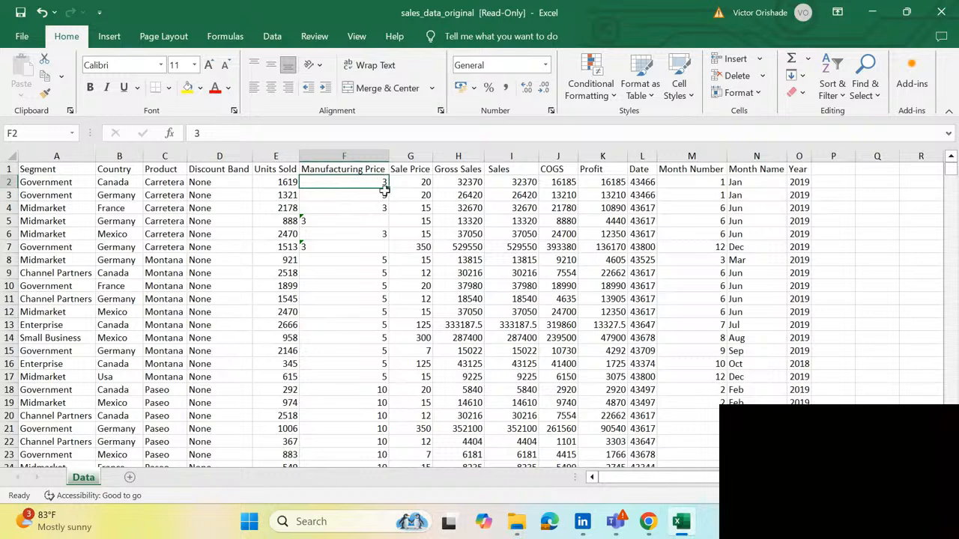
click(310, 221)
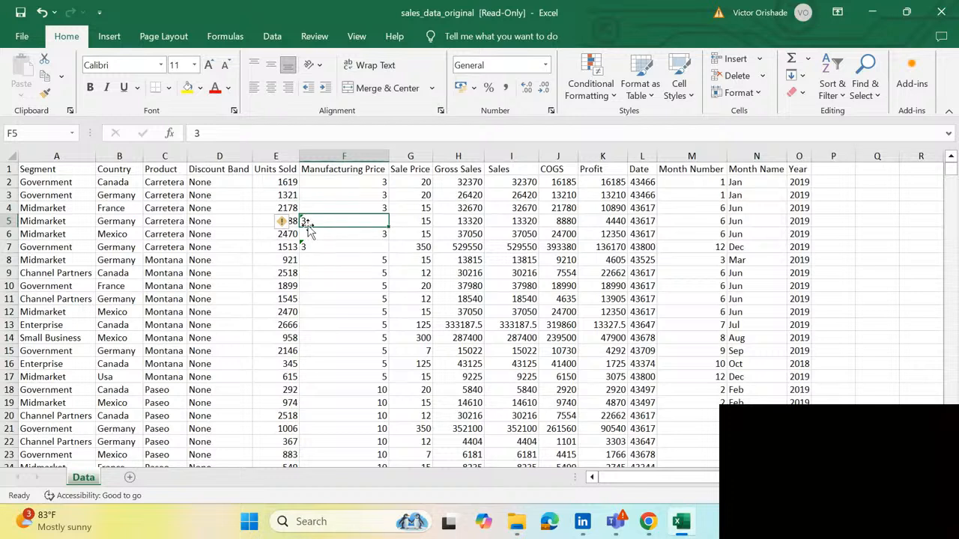
click(302, 249)
text(3)
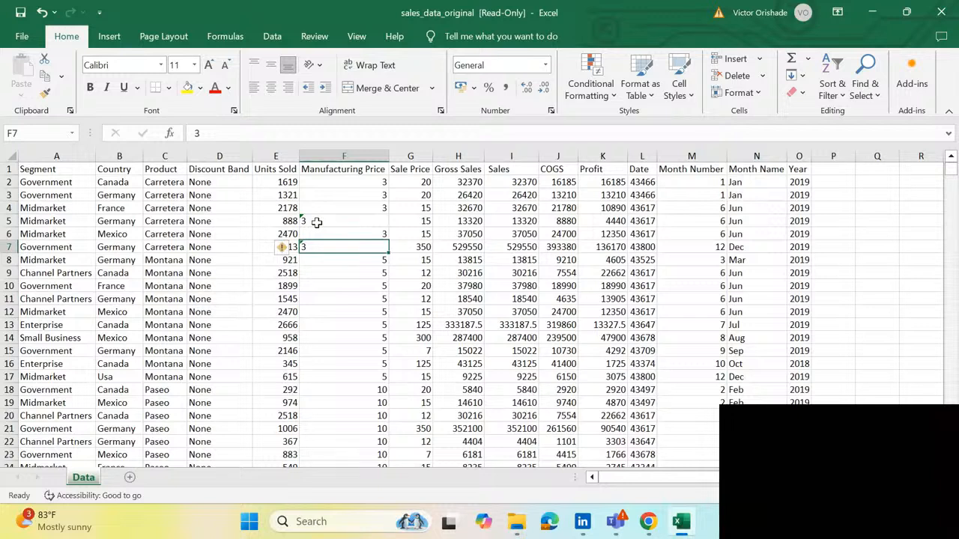
click(311, 220)
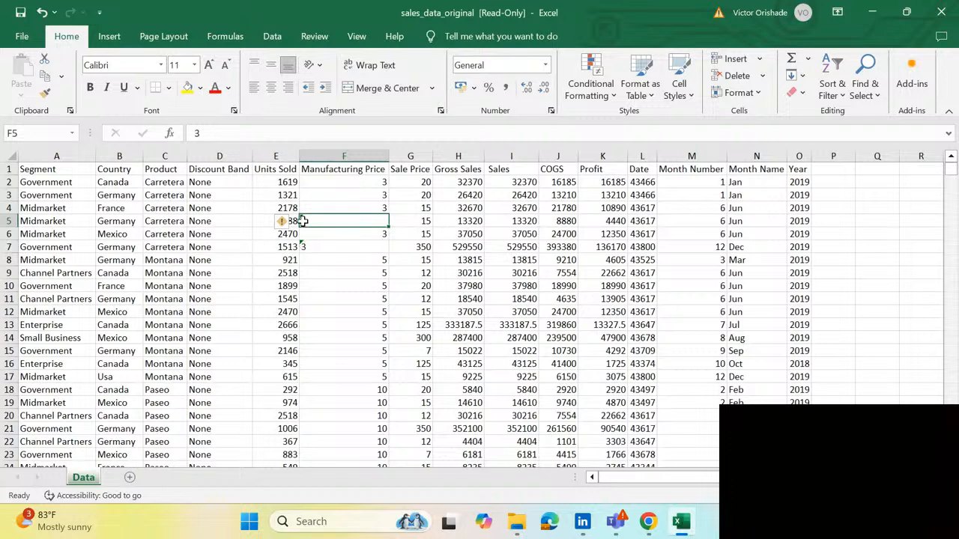
click(911, 244)
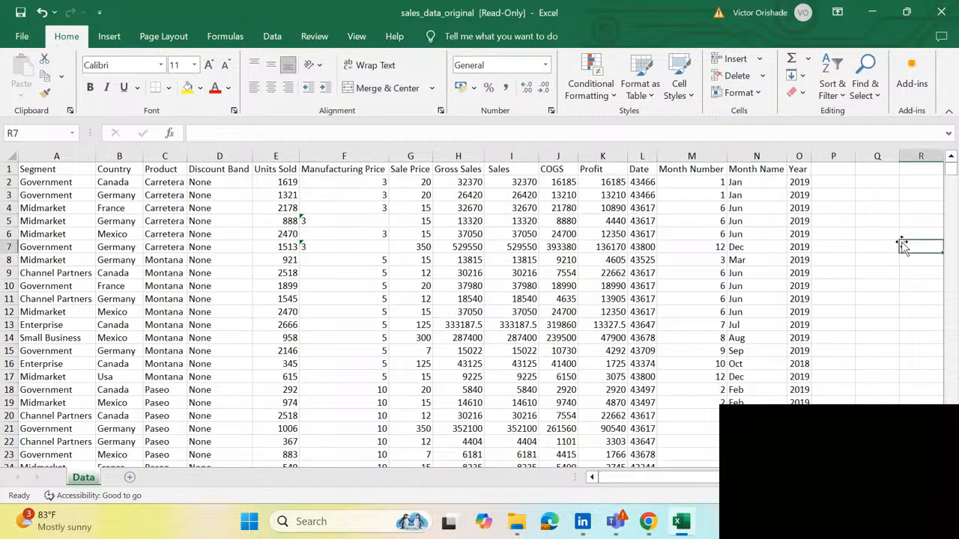
scroll(372, 289, down, 3)
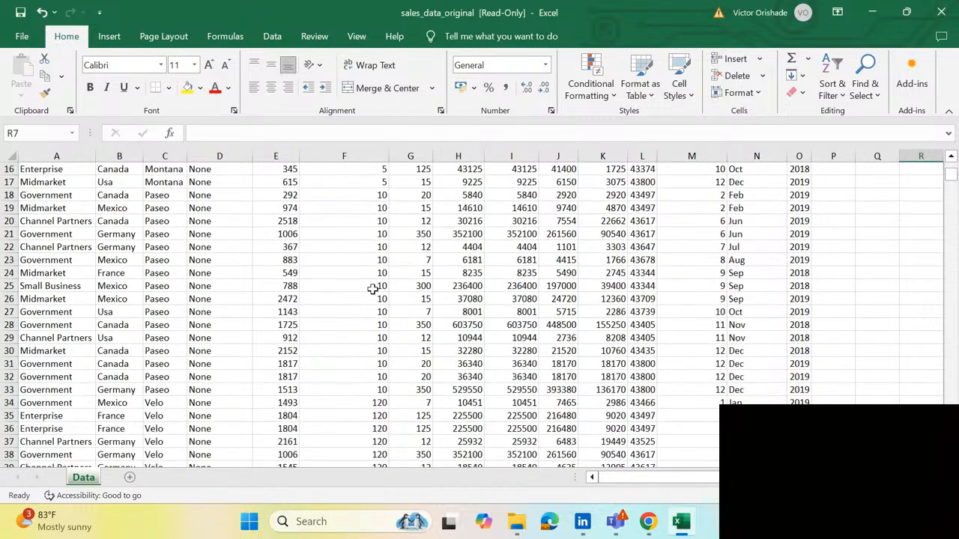
scroll(372, 289, up, 5)
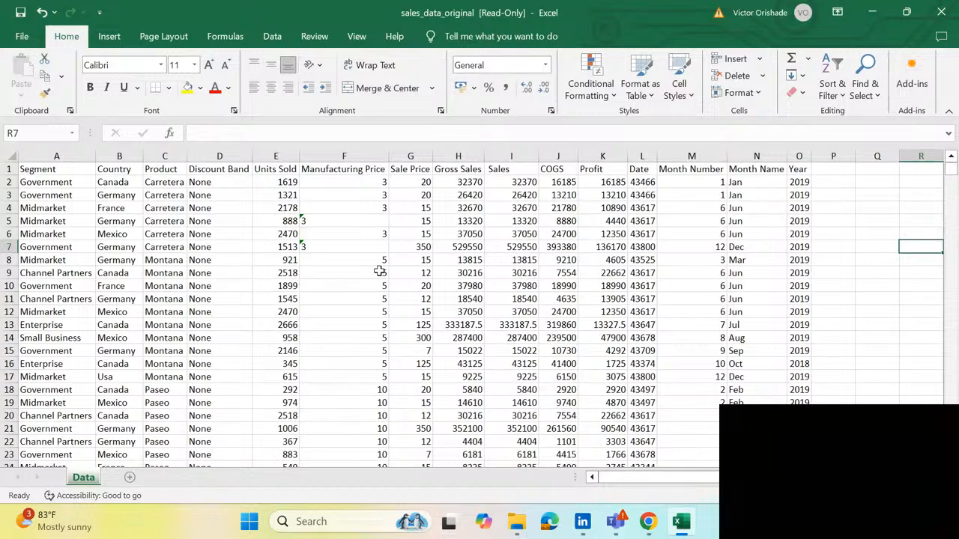
click(341, 153)
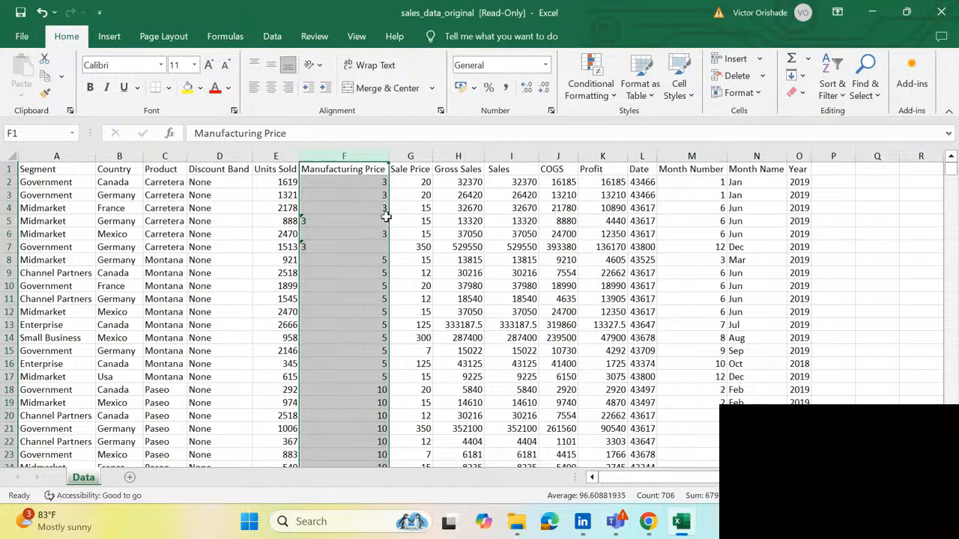
click(867, 248)
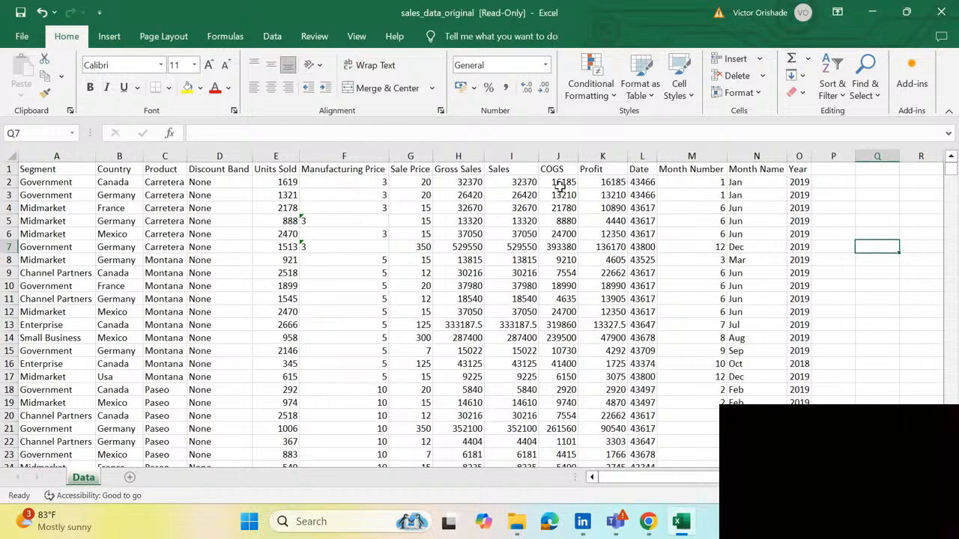
- Enter the helper value 1 in the empty cell Q4 and copy that cell
click(865, 186)
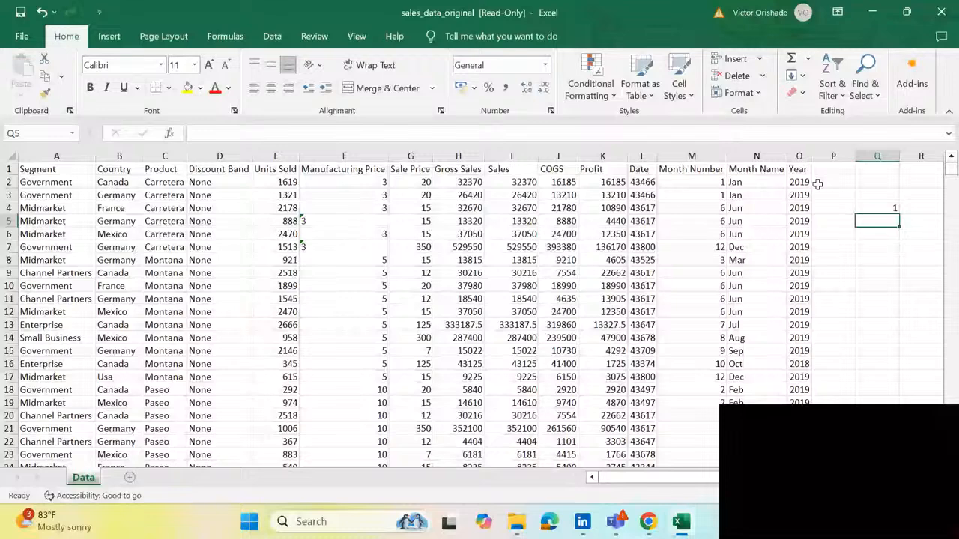
key(Up)
key(ctrl+c)
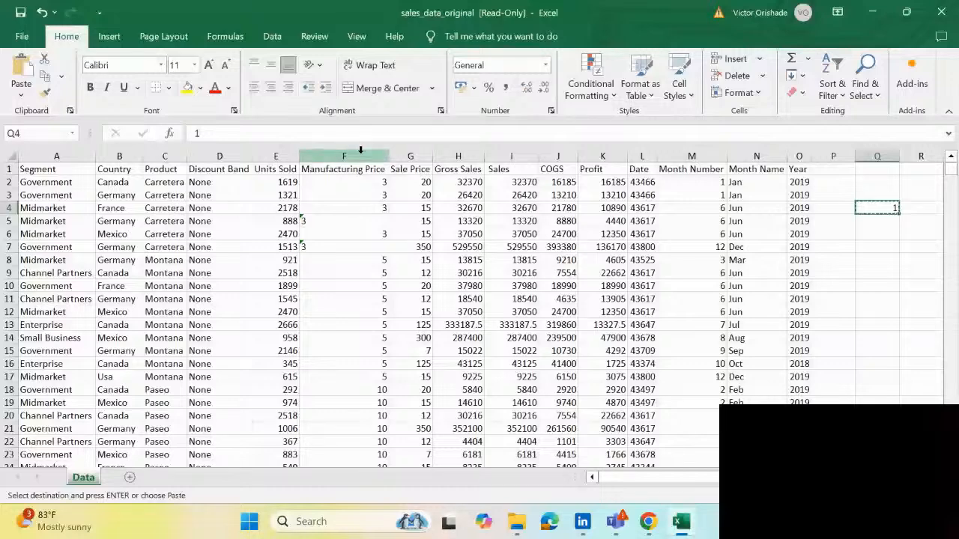
- Apply the copied 1 to the entire Manufacturing Price column with Paste Special, using the Multiply operation and Skip blanks
scroll(388, 251, down, 11)
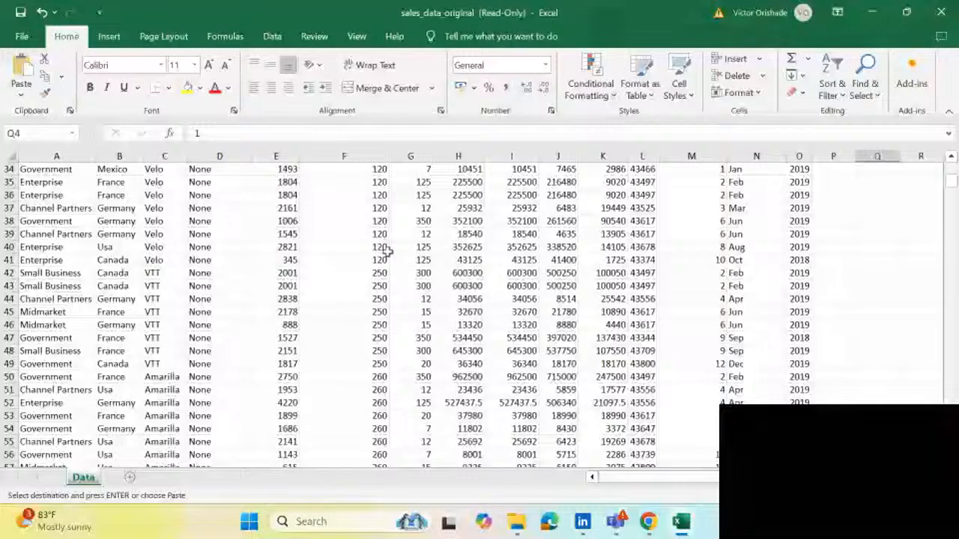
scroll(388, 251, down, 20)
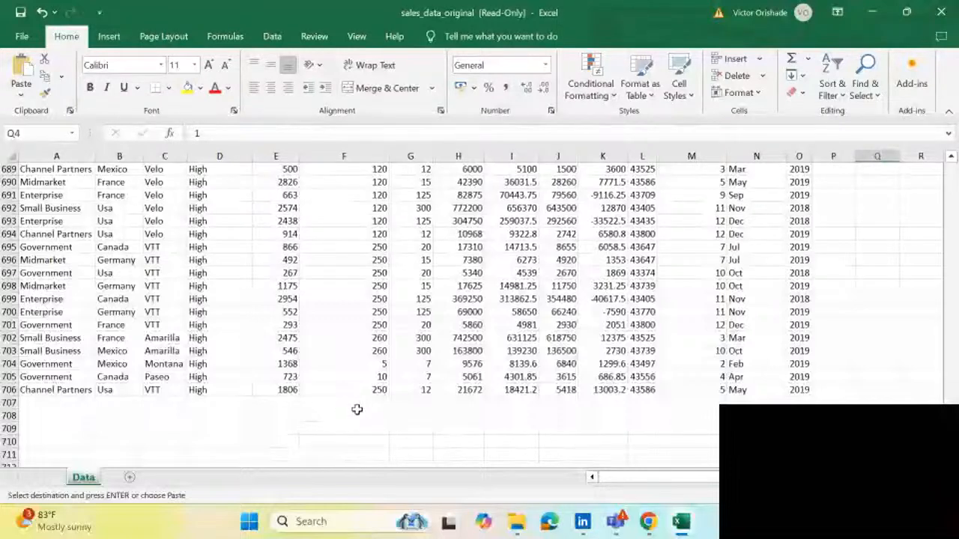
drag(952, 449, 944, 158)
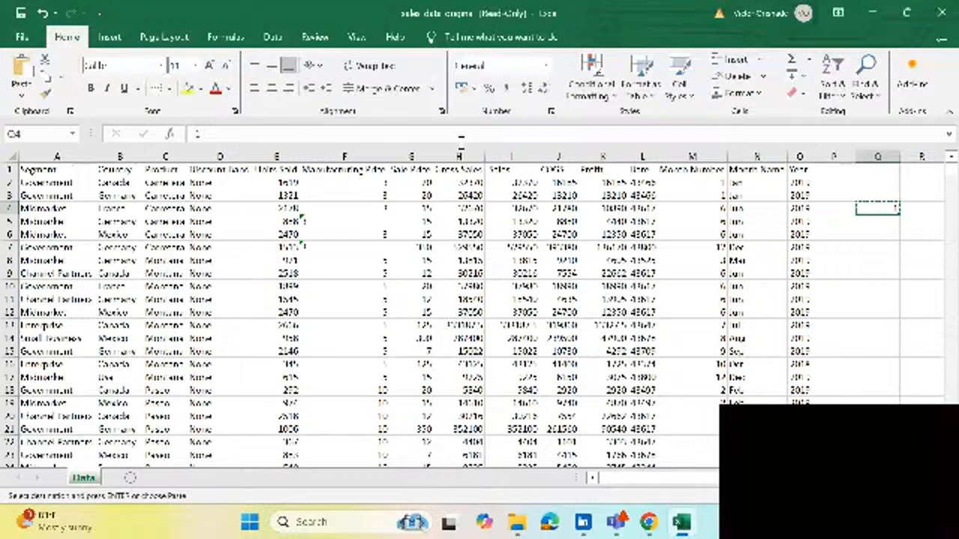
click(359, 155)
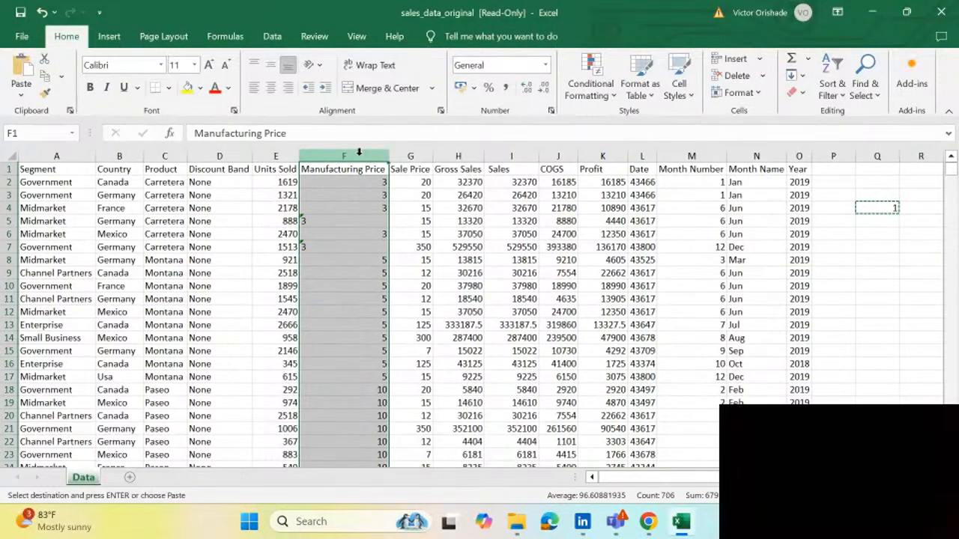
scroll(371, 160, down, 2)
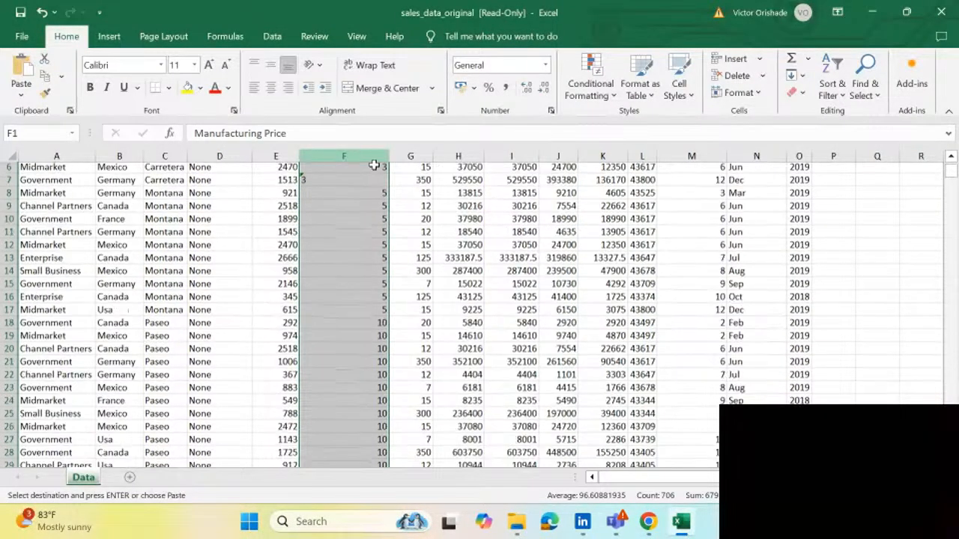
drag(952, 275, 952, 424)
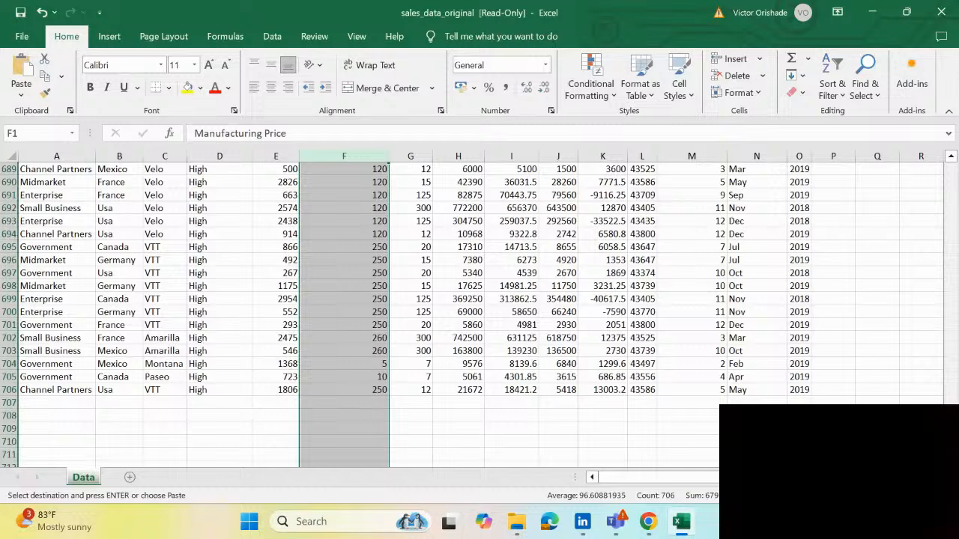
drag(951, 423, 953, 83)
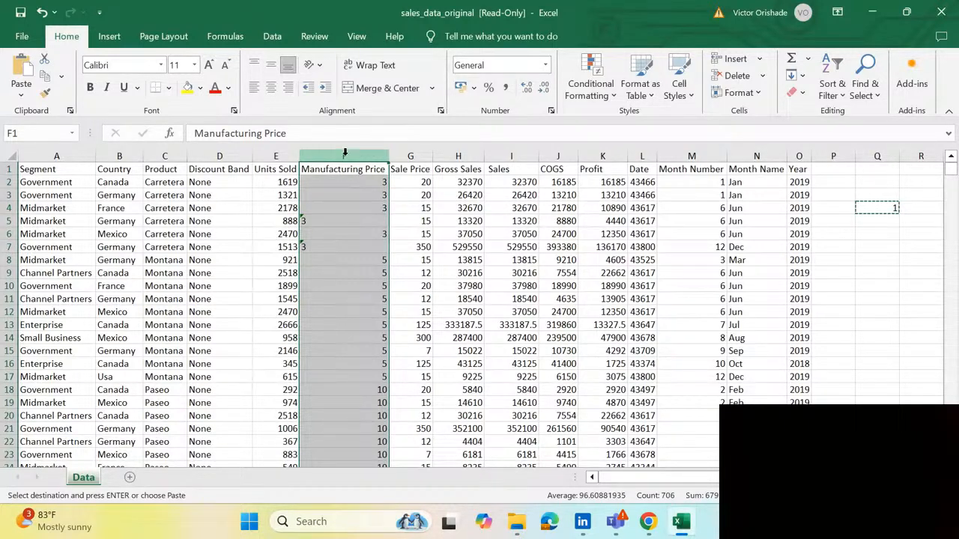
click(22, 95)
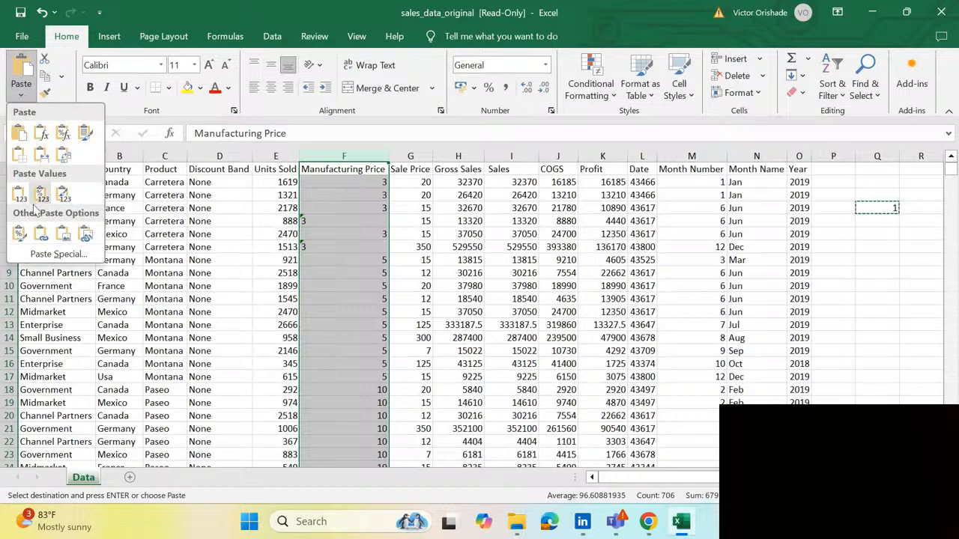
click(62, 257)
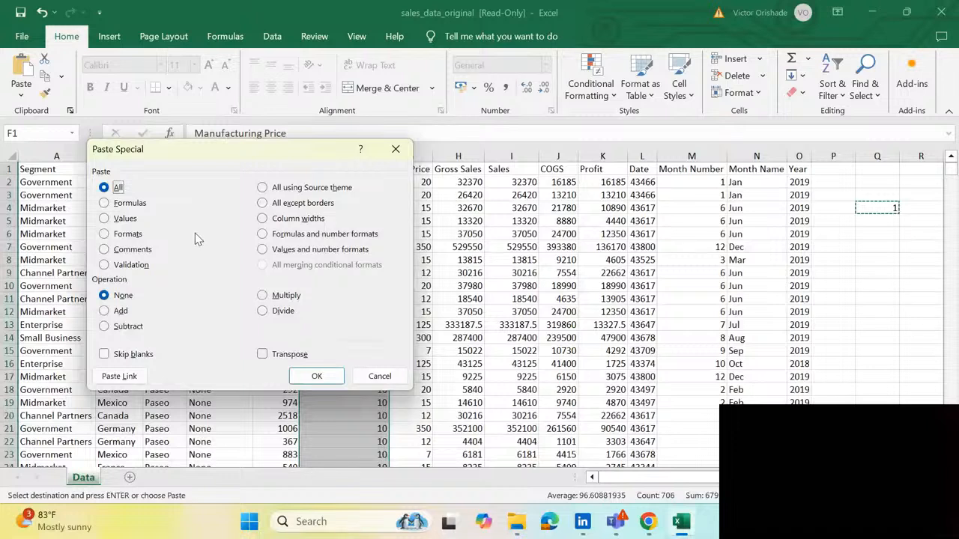
click(262, 297)
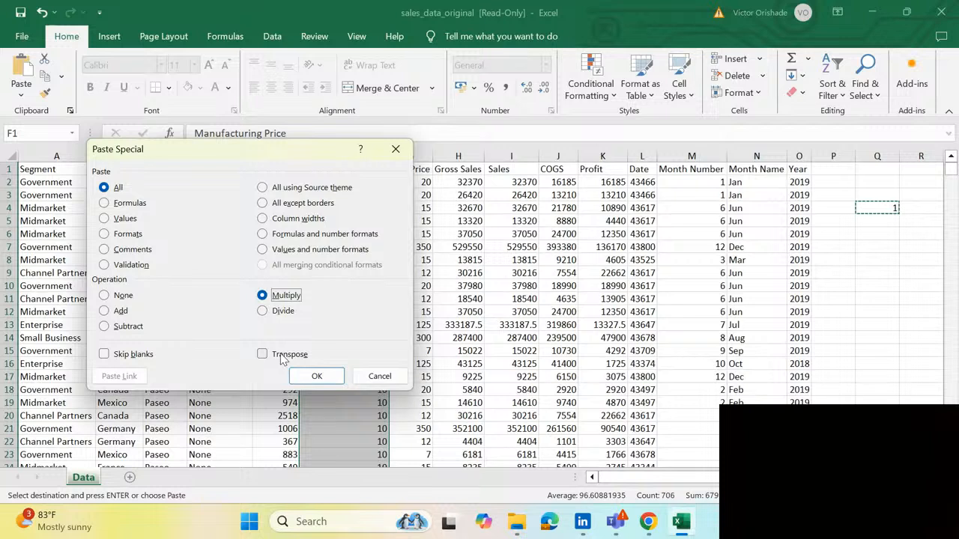
click(104, 355)
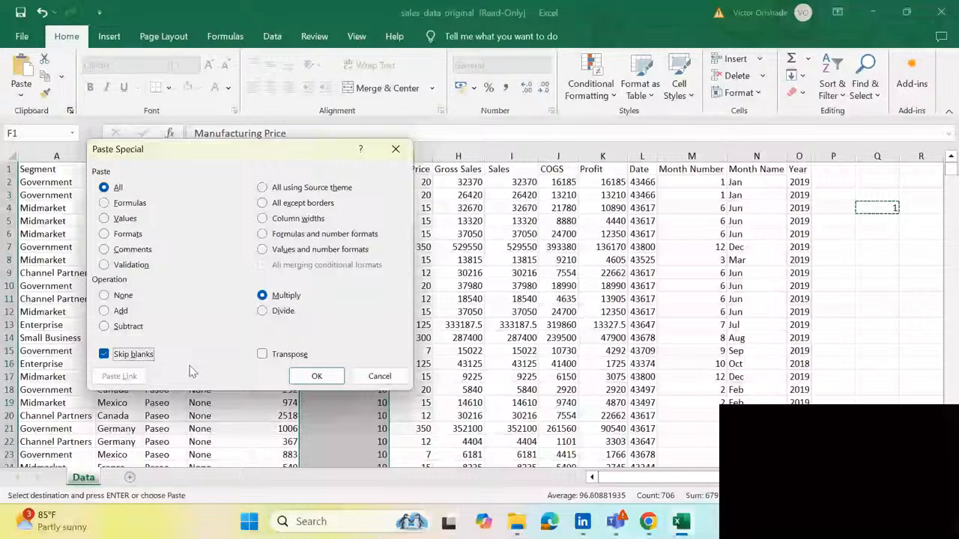
key(Return)
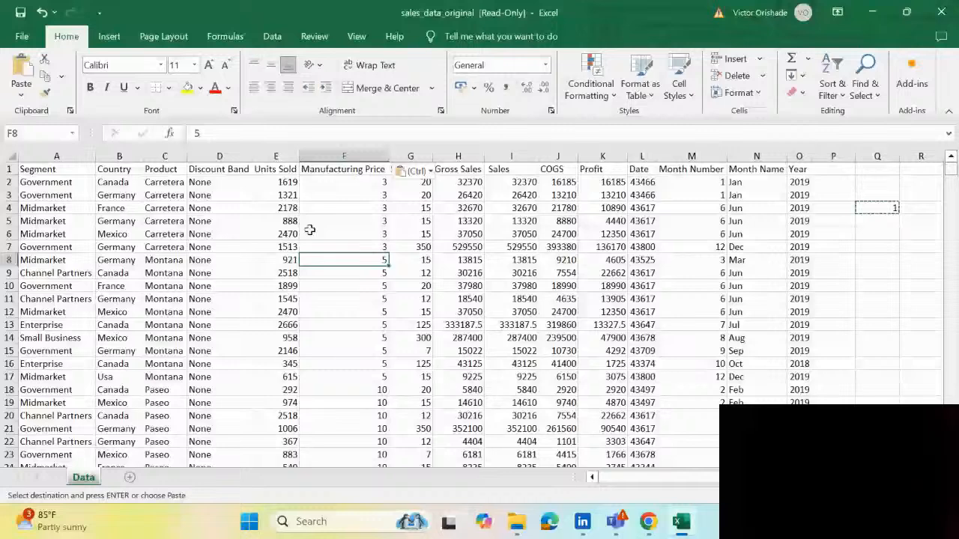
- Examine column F far below the last data row to check what the multiplication did to the empty cells
drag(951, 170, 951, 381)
scroll(481, 398, up, 10)
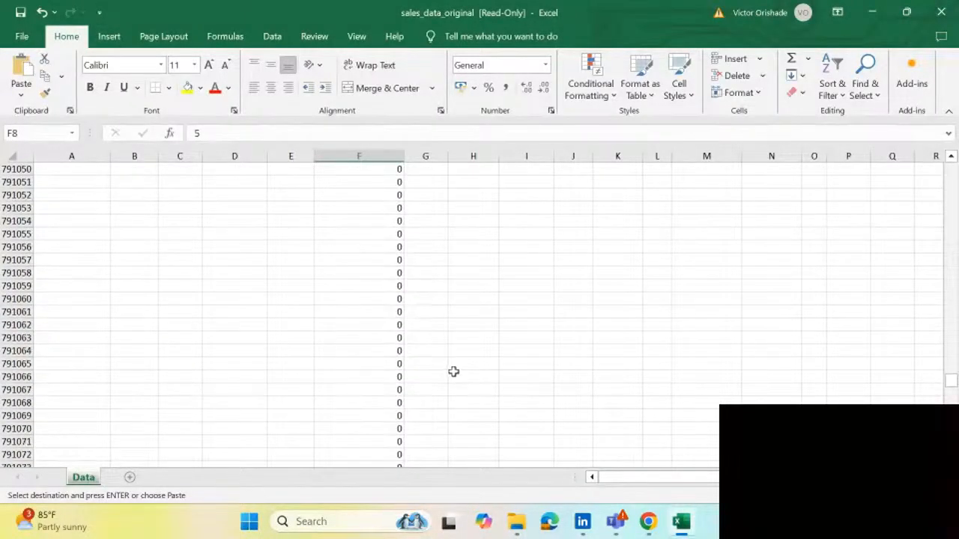
scroll(453, 372, up, 20)
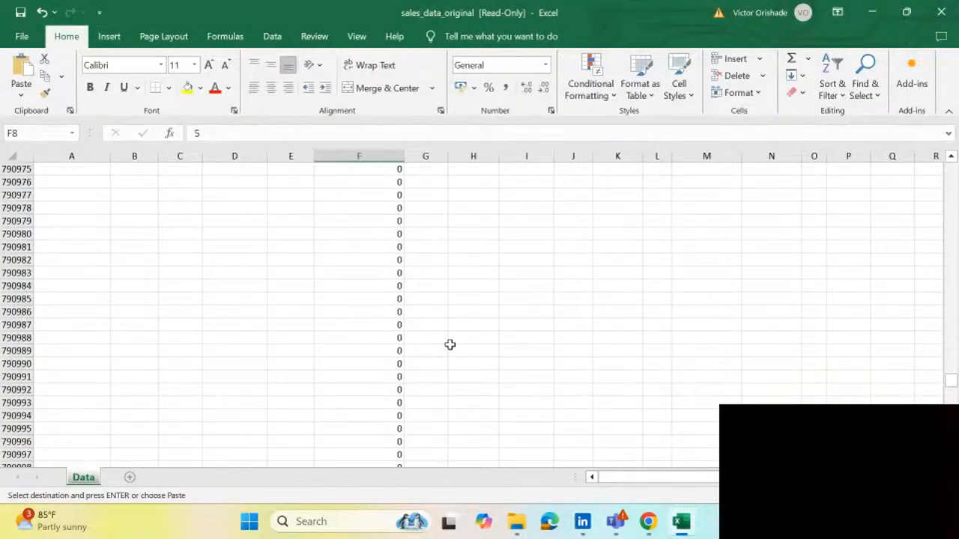
drag(950, 381, 953, 213)
scroll(572, 357, up, 20)
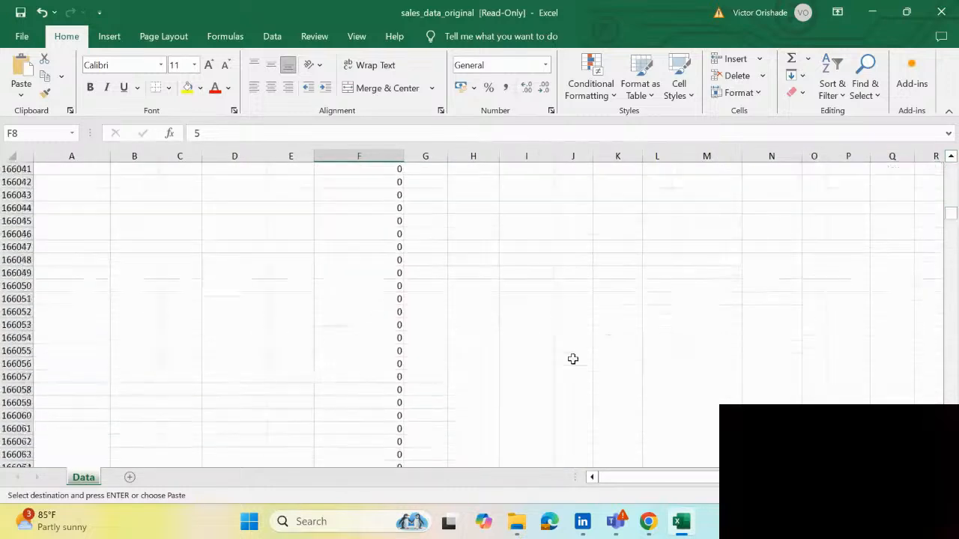
scroll(546, 287, up, 16)
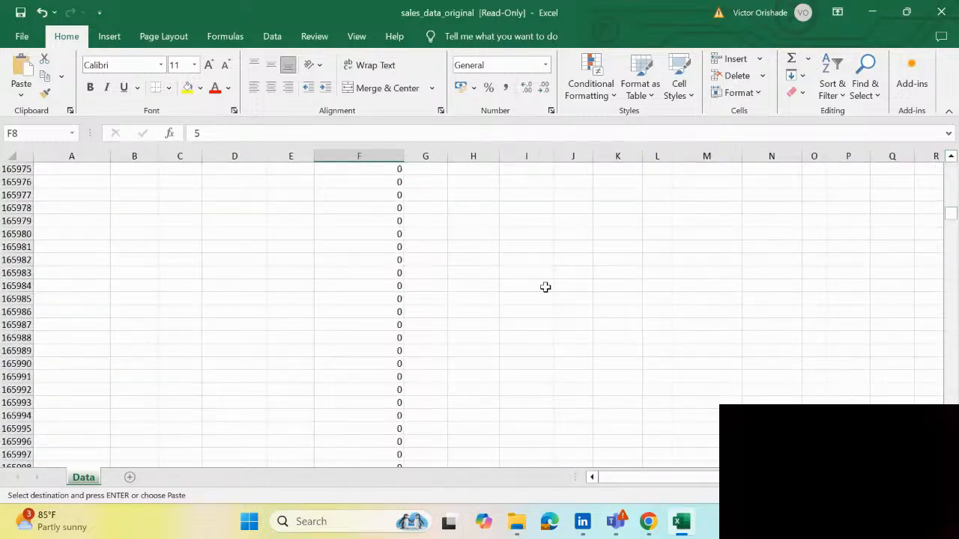
scroll(546, 287, up, 20)
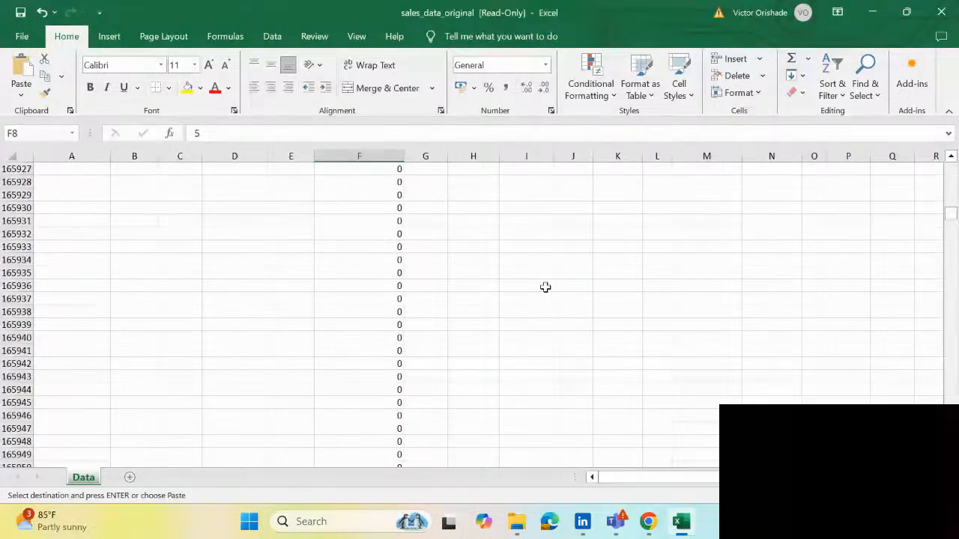
scroll(537, 282, up, 5)
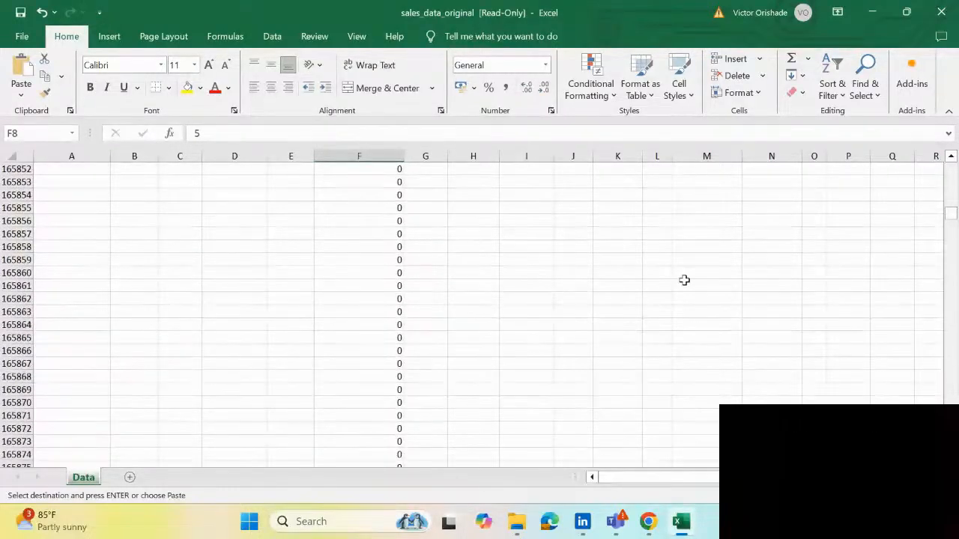
- Undo the Multiply paste on the Manufacturing Price column and the helper value entered in Q4
key(ctrl+z)
key(ctrl+z)
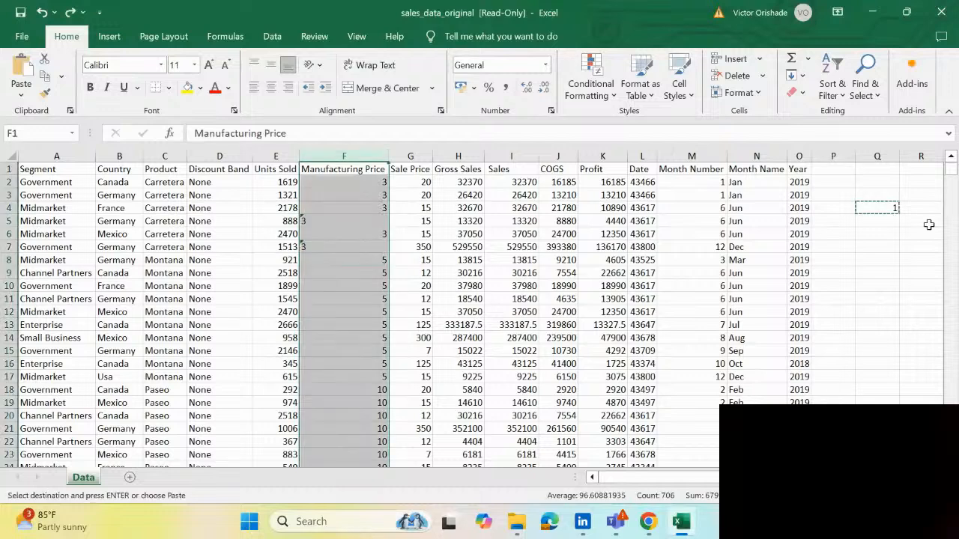
key(ctrl+z)
click(877, 230)
key(ctrl+Up)
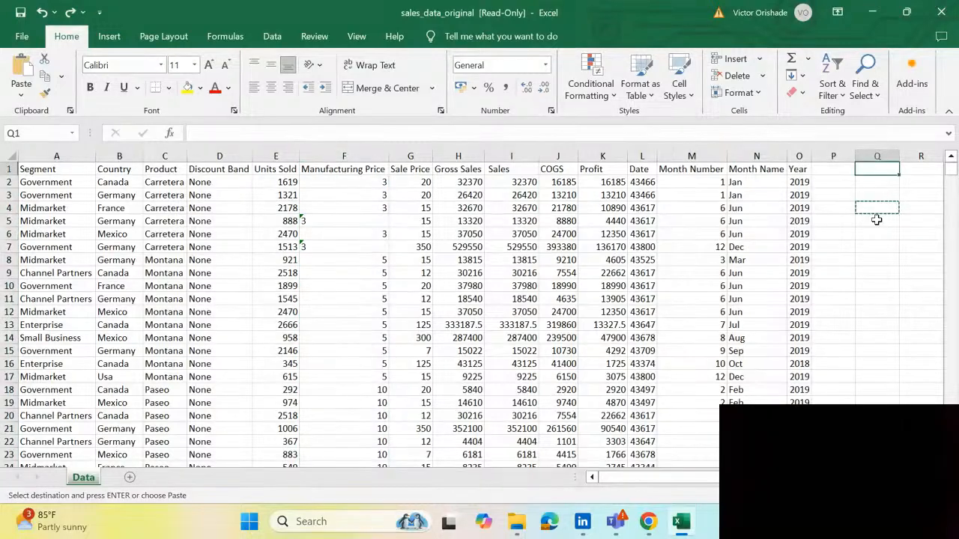
- Enter the helper value 1 in the empty cell Q5 and copy that cell
double_click(876, 221)
text(1)
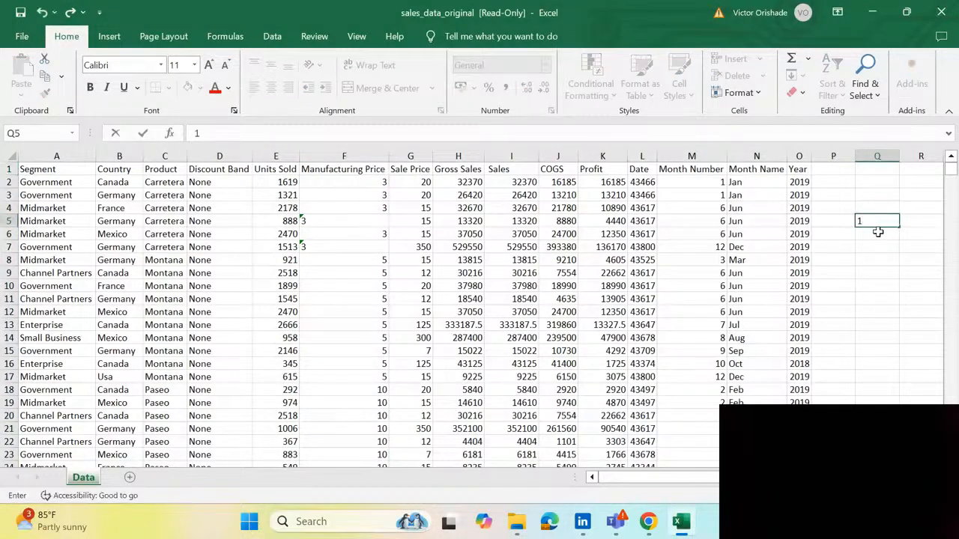
key(Return)
click(877, 222)
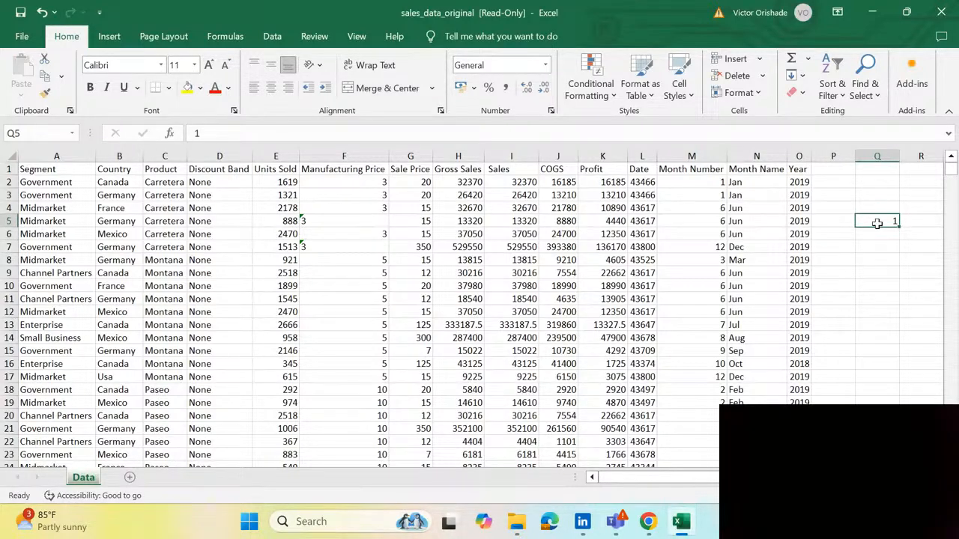
key(ctrl+c)
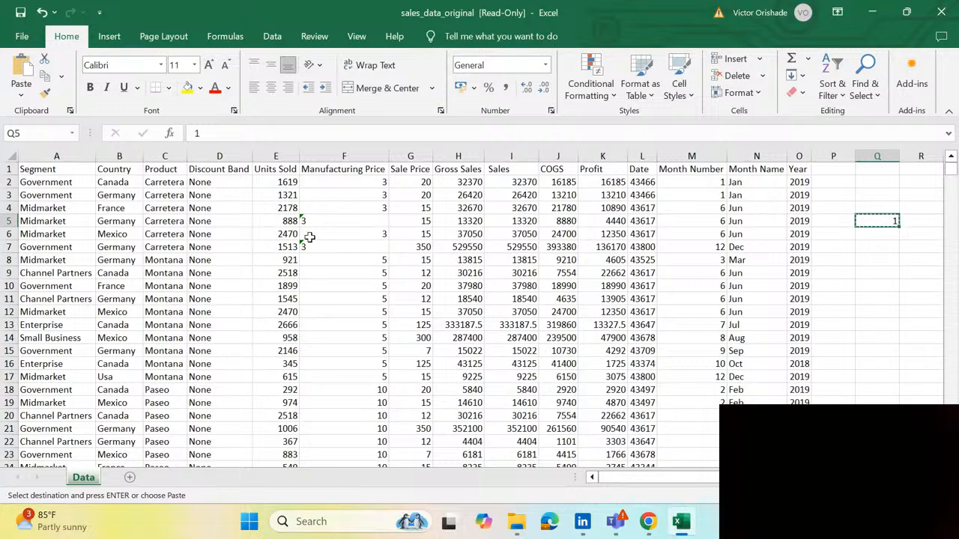
- Multiply the Manufacturing Price values from F2 down to the last data row by the copied 1 using Paste Special
click(345, 183)
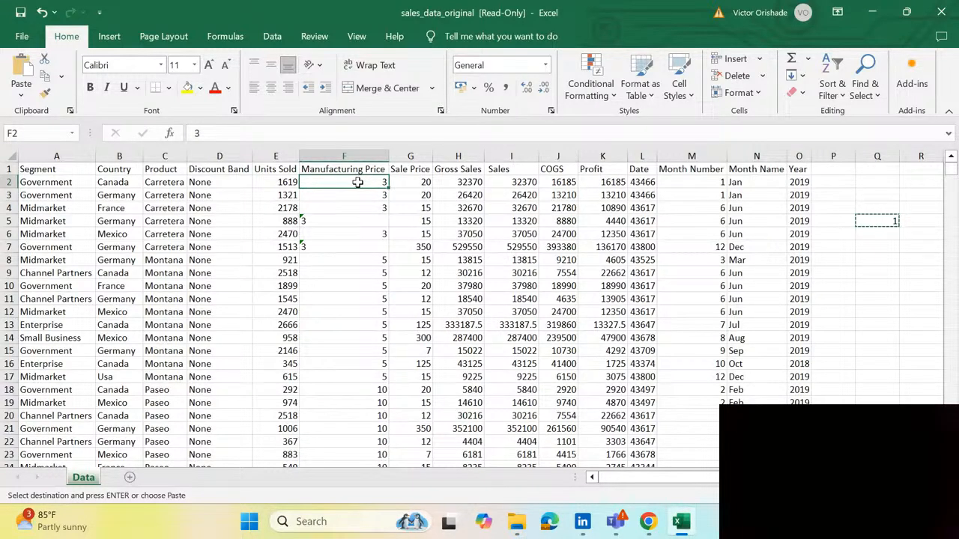
key(ctrl+shift+Down)
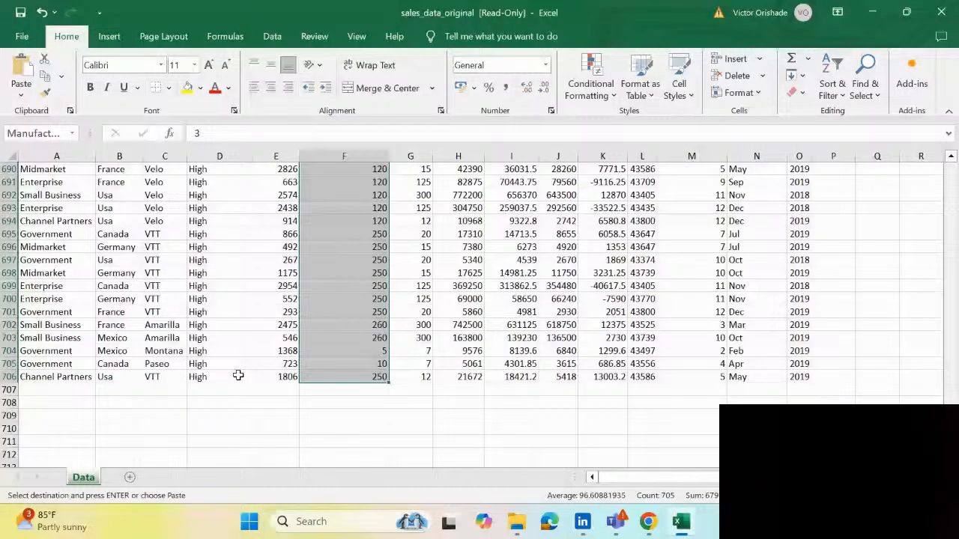
scroll(329, 347, up, 20)
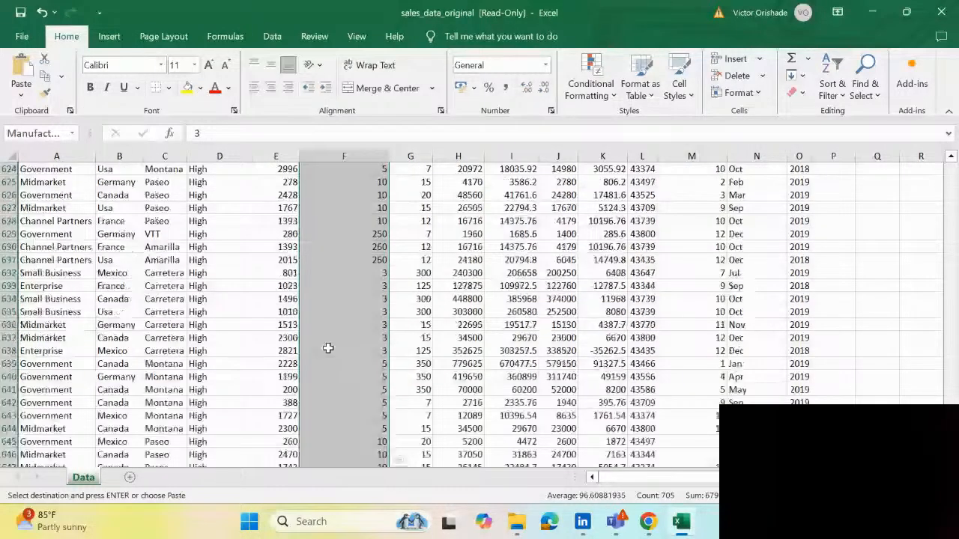
scroll(328, 347, up, 12)
drag(951, 416, 951, 438)
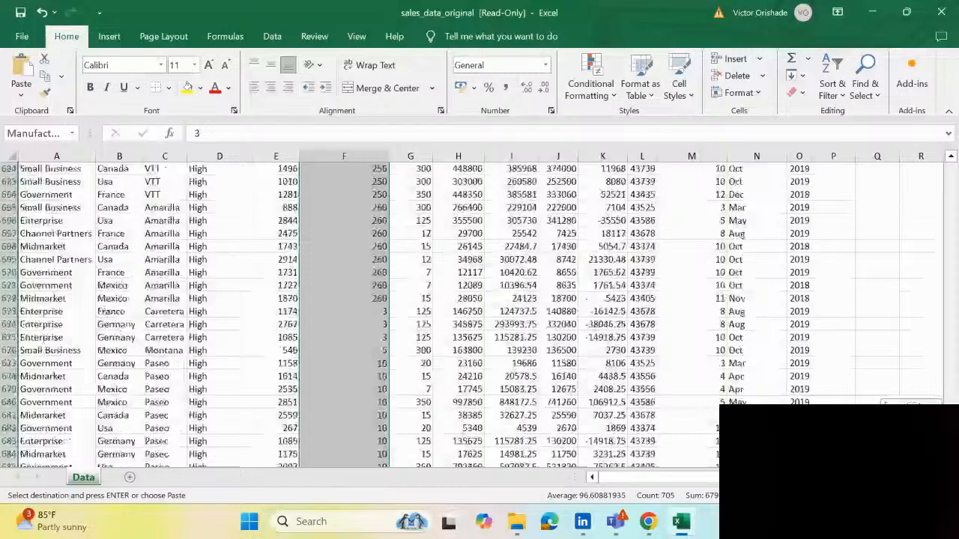
scroll(947, 193, up, 20)
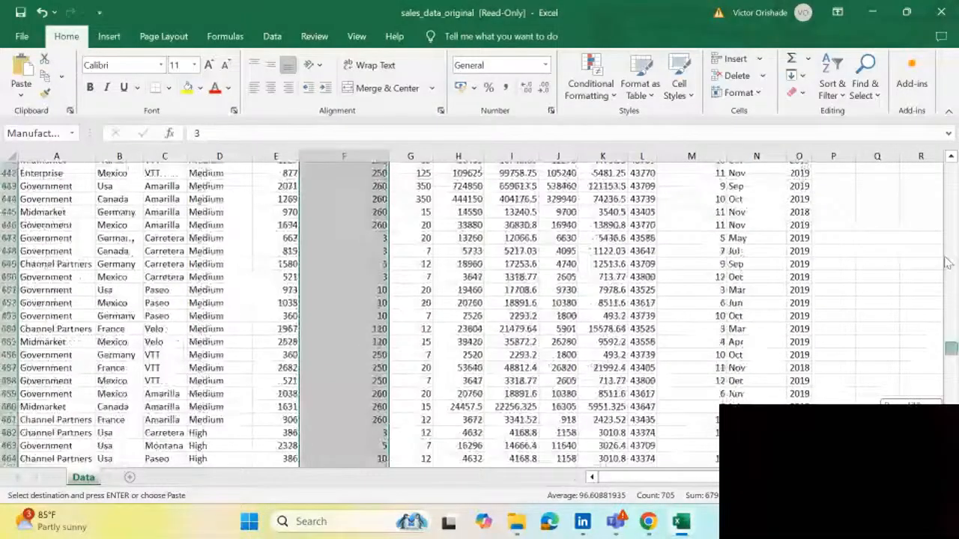
scroll(948, 193, up, 20)
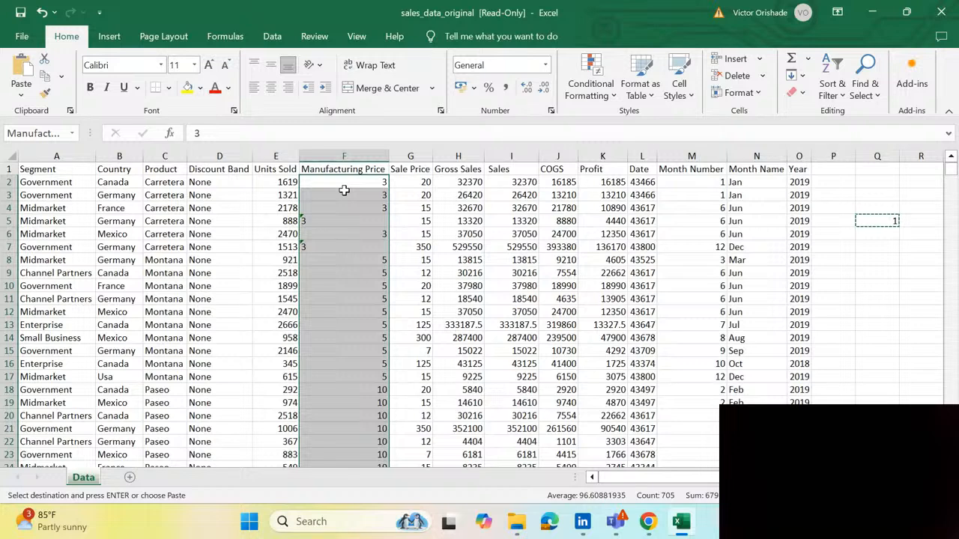
click(22, 96)
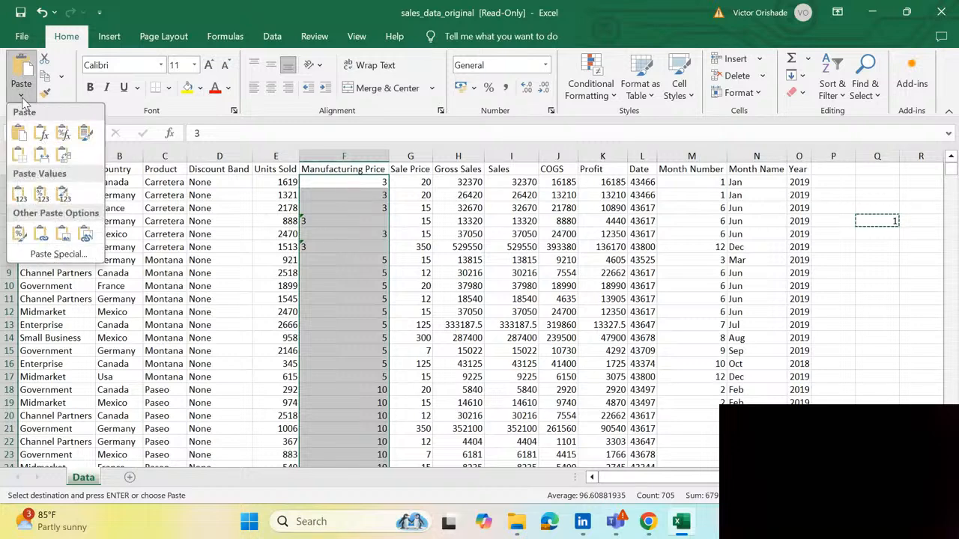
click(56, 255)
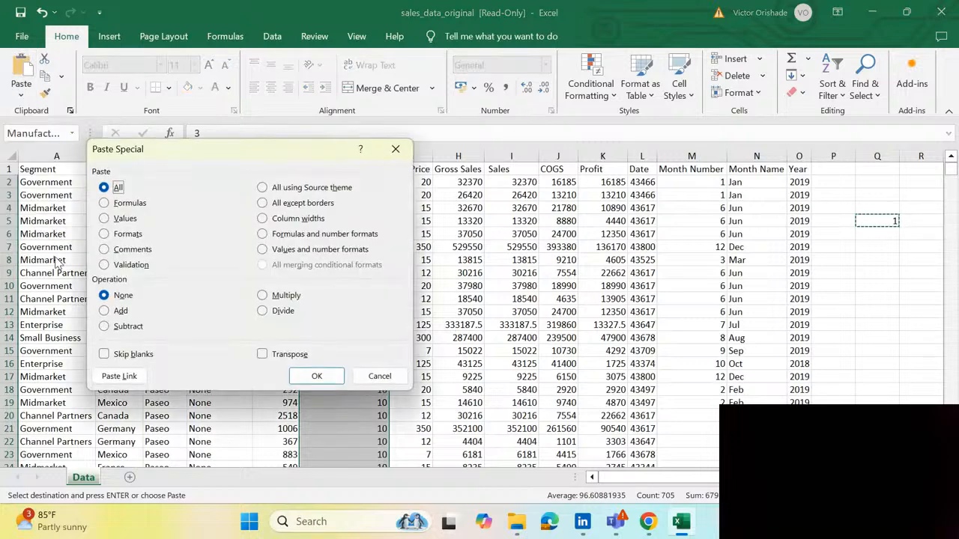
click(263, 296)
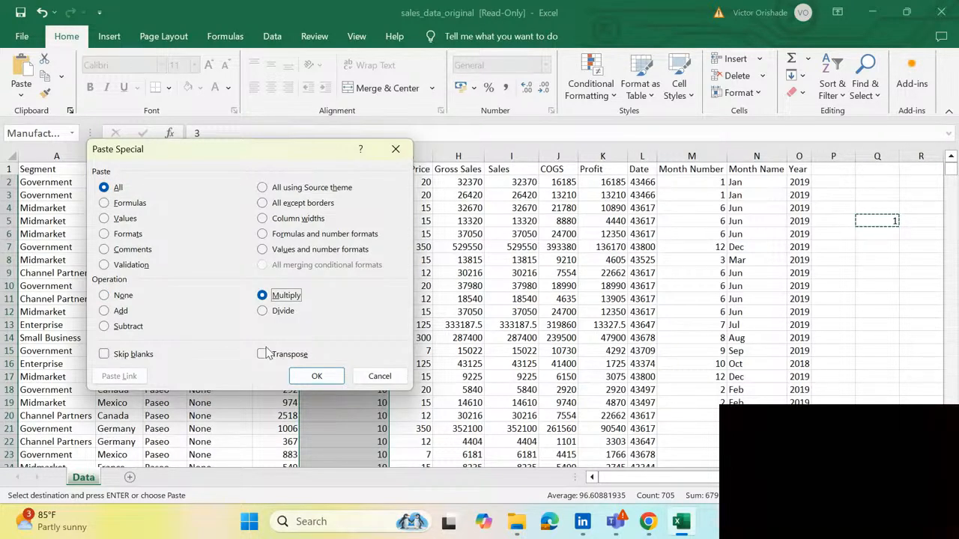
click(318, 379)
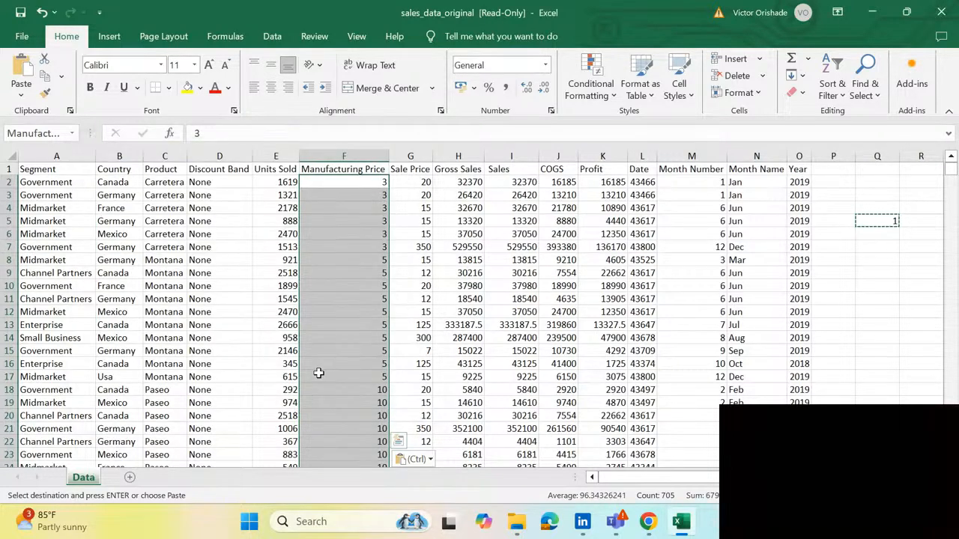
click(330, 260)
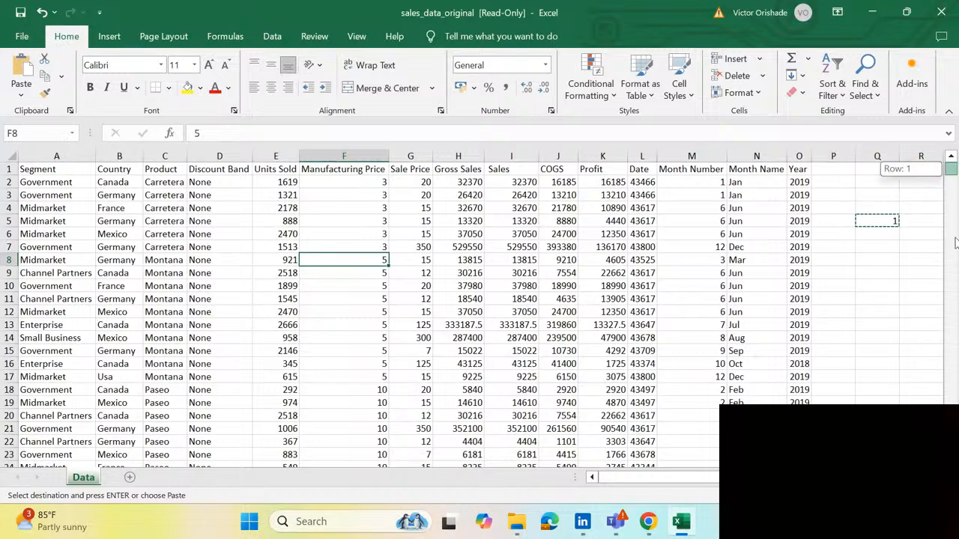
drag(951, 169, 950, 388)
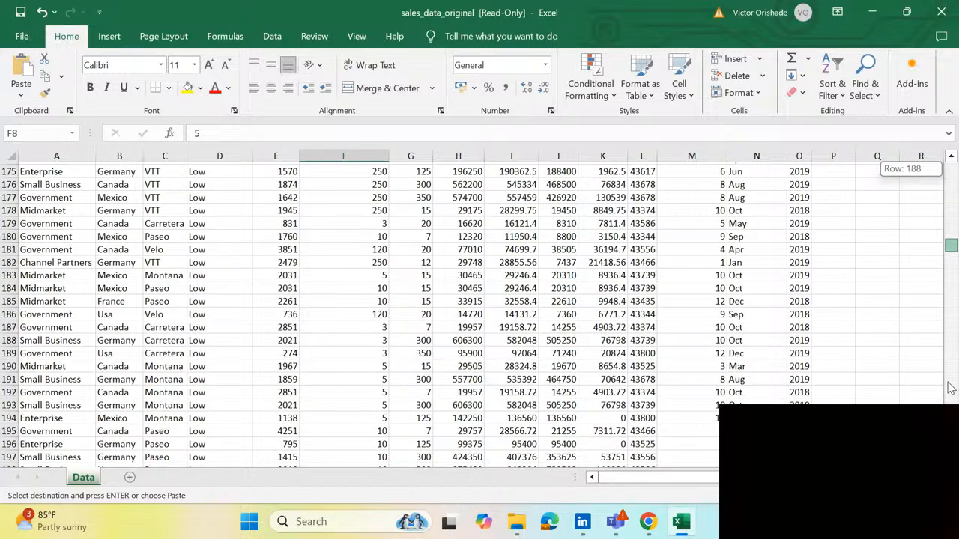
drag(948, 388, 950, 457)
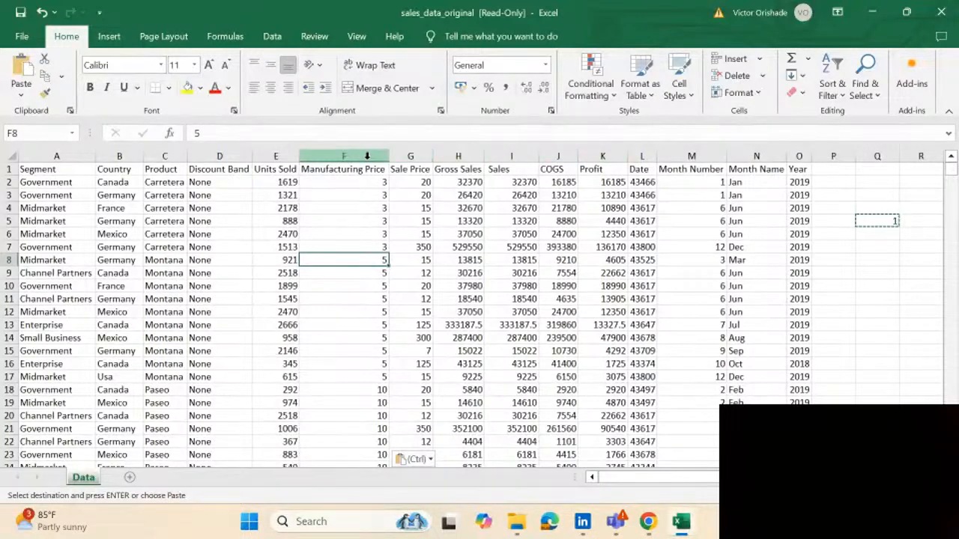
- Apply the Accounting number format to the columns from Manufacturing Price through Profit
click(368, 156)
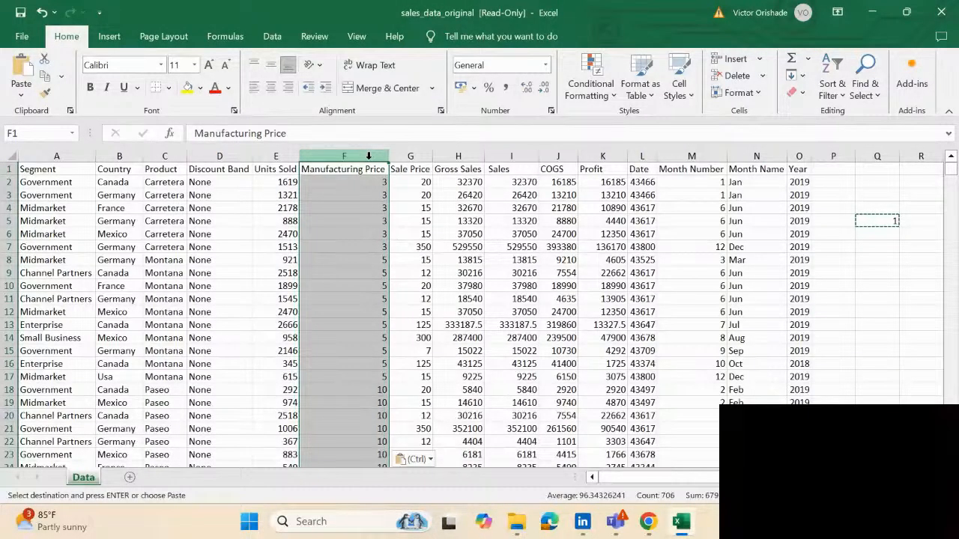
drag(368, 156, 433, 156)
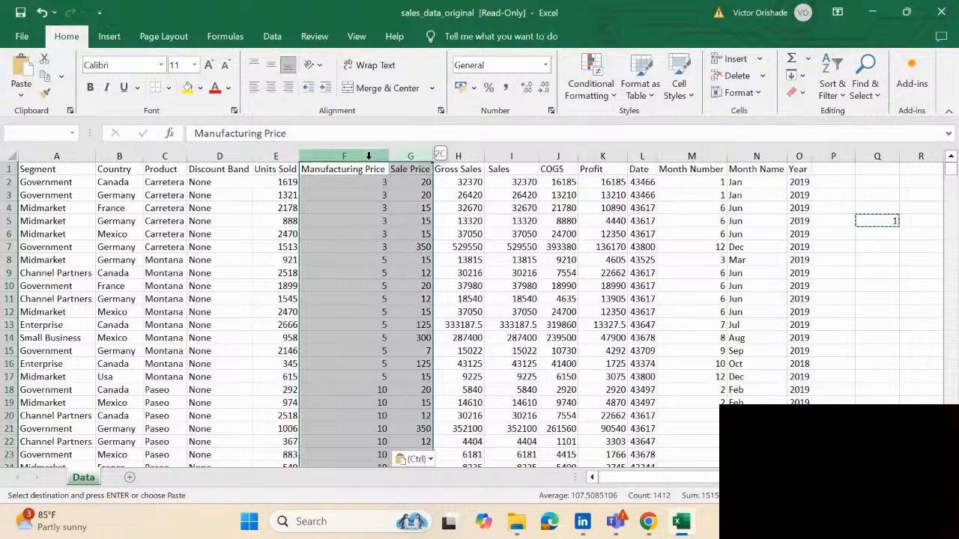
key(Left)
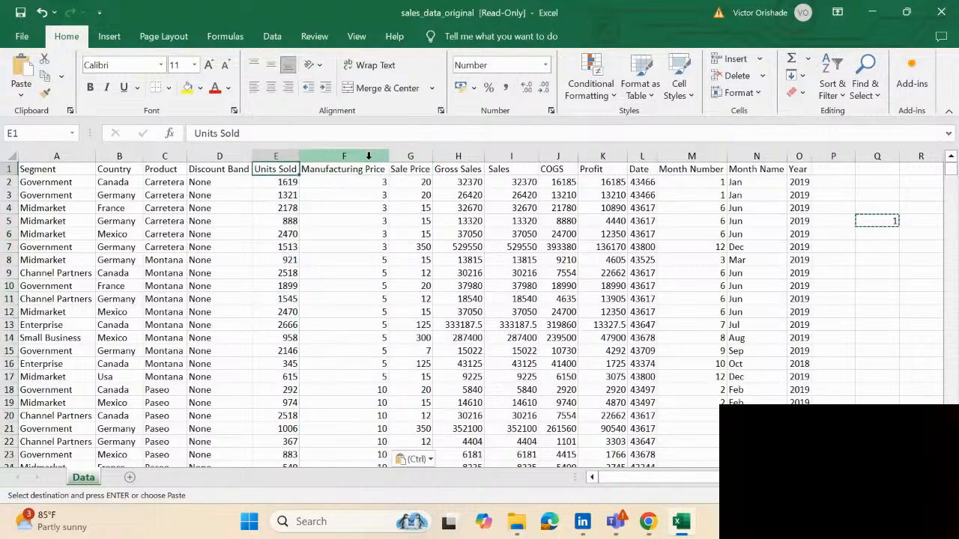
click(368, 156)
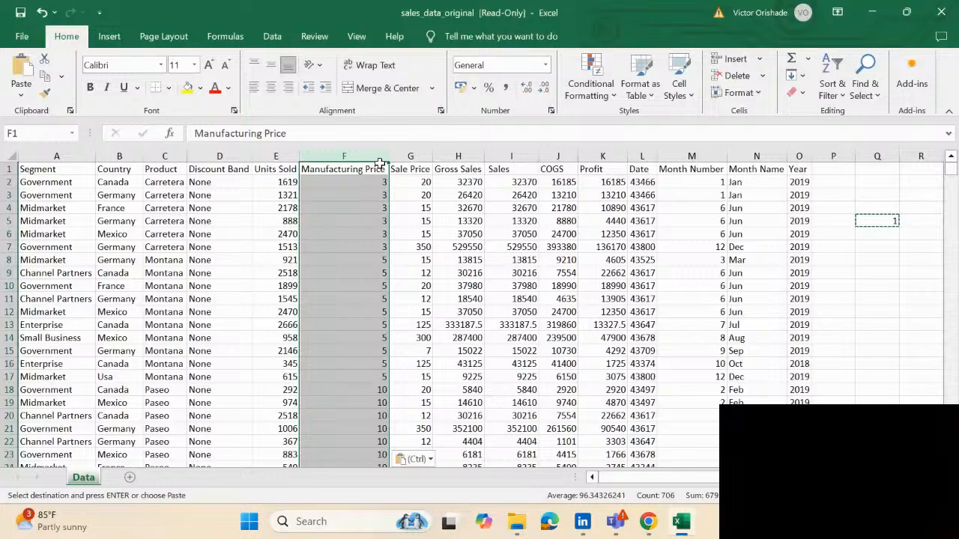
key(shift+Right)
key(shift+Right)
key(shift+Right)
key(shift+Right)
key(shift+Right)
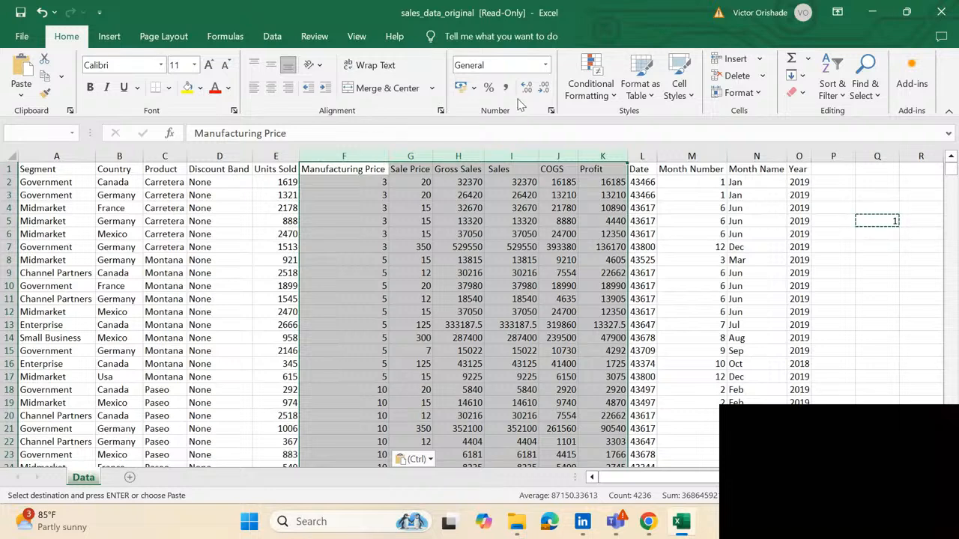
click(546, 66)
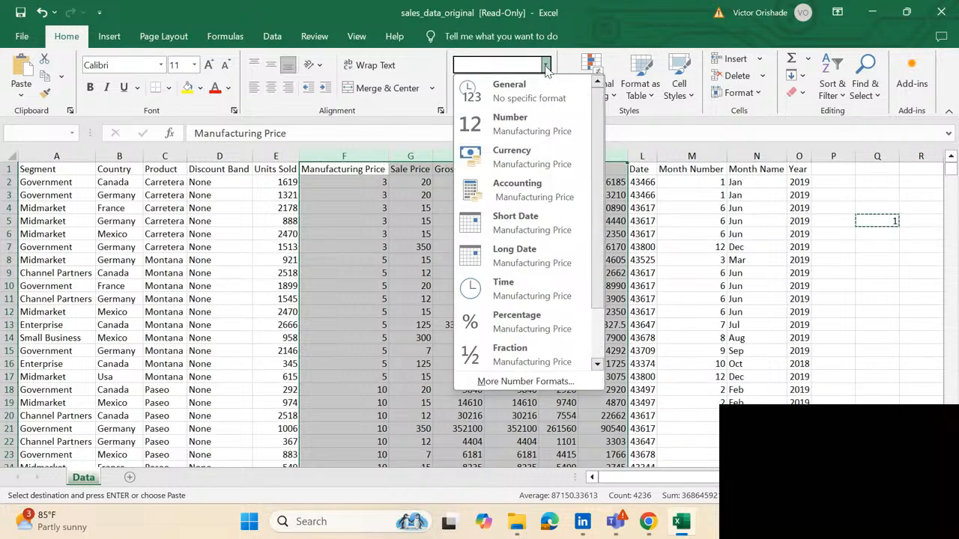
click(544, 185)
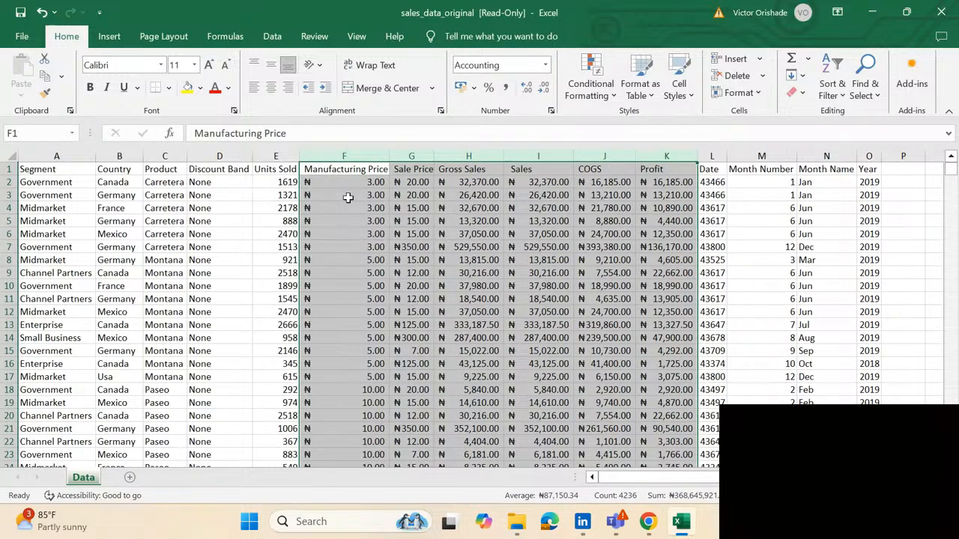
- Try the $ English (United States) symbol in the Manufacturing Price column's Accounting format, and undo that change
click(341, 156)
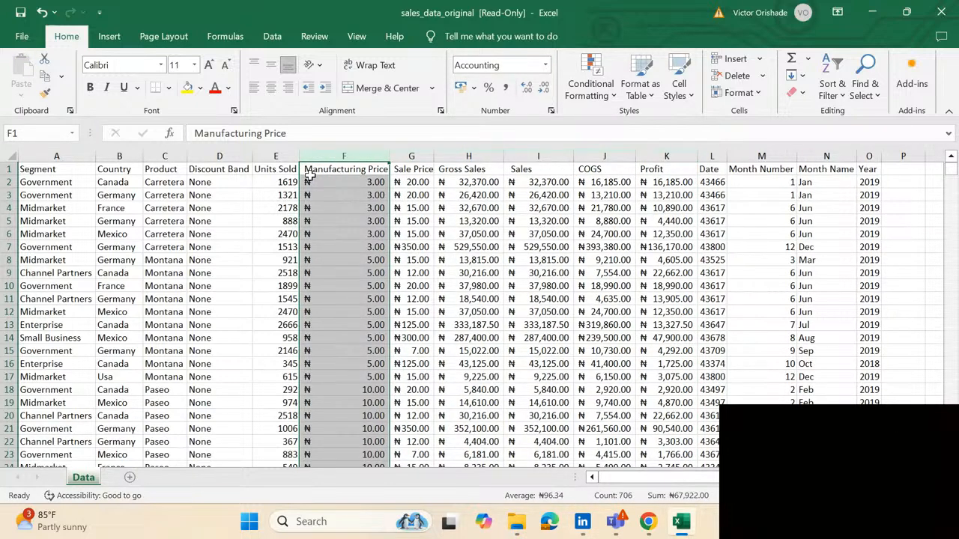
click(546, 66)
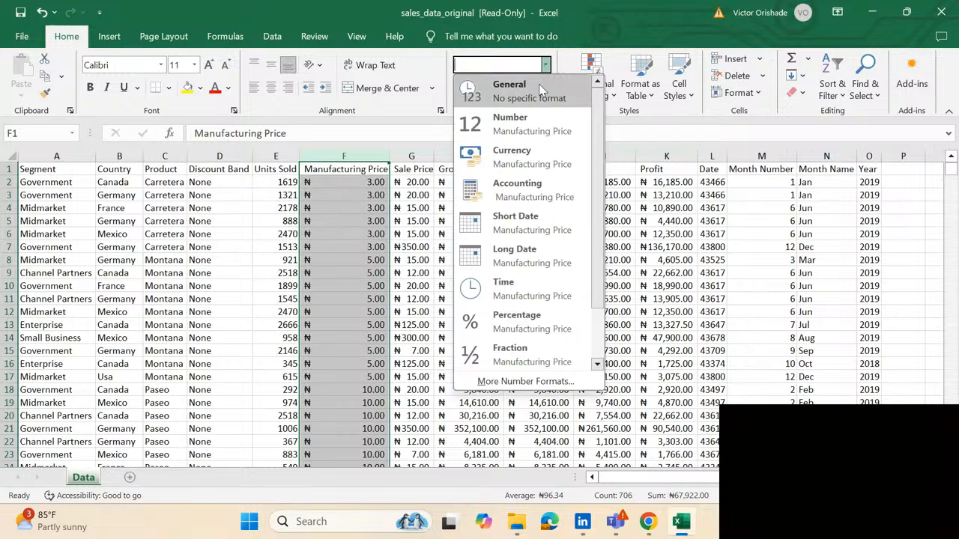
click(514, 382)
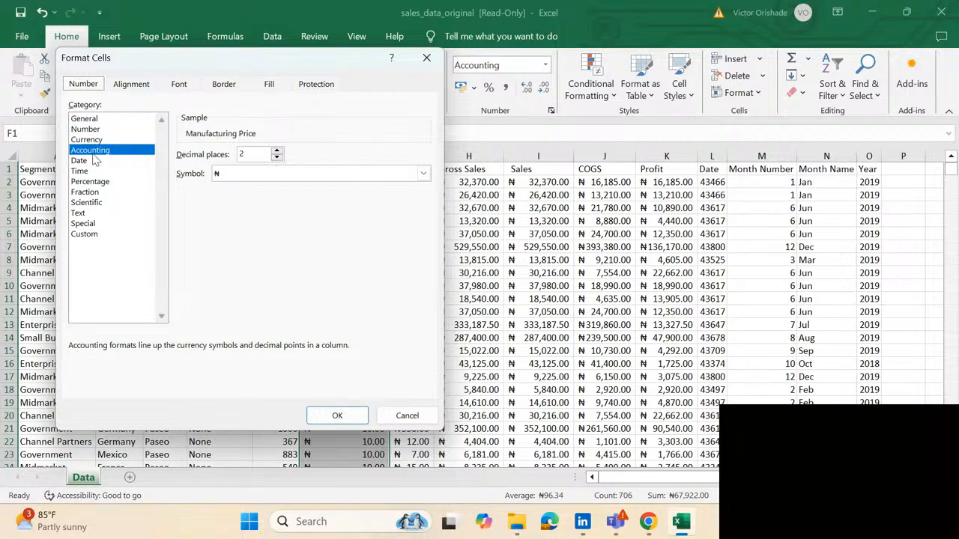
click(423, 174)
scroll(381, 227, down, 3)
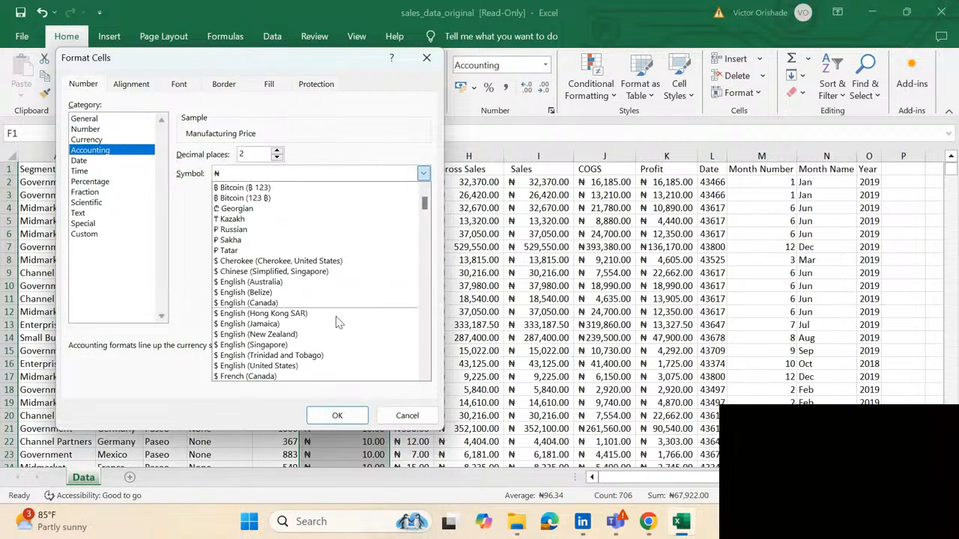
scroll(304, 325, down, 2)
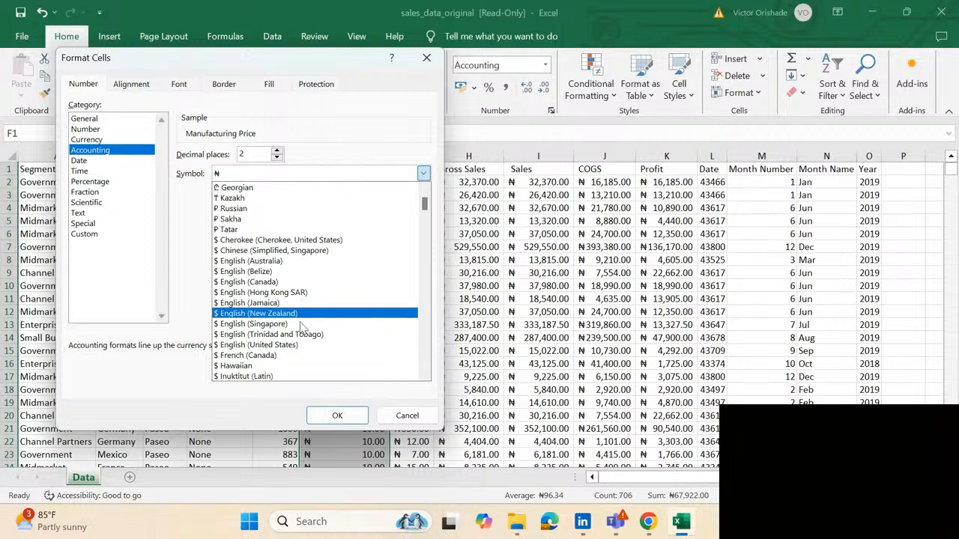
scroll(292, 345, down, 2)
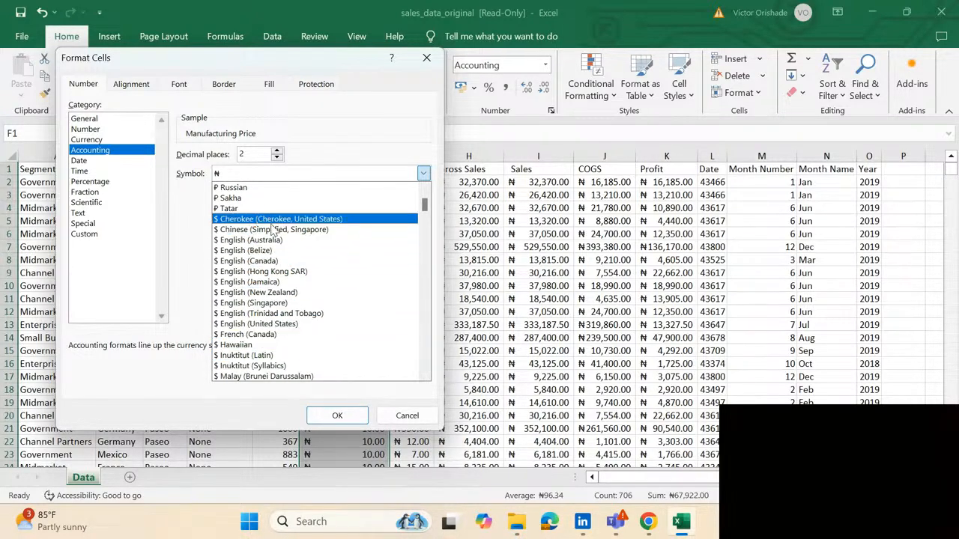
click(290, 324)
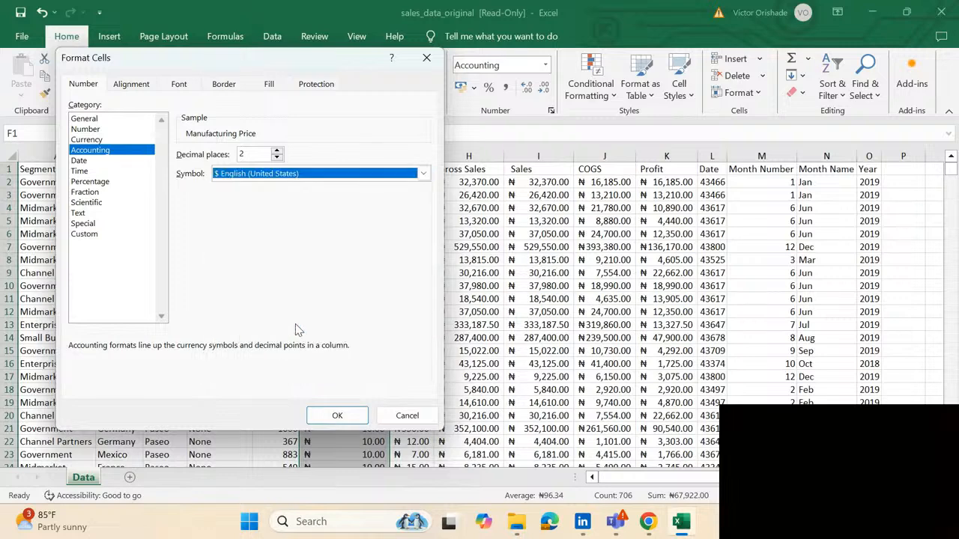
click(343, 416)
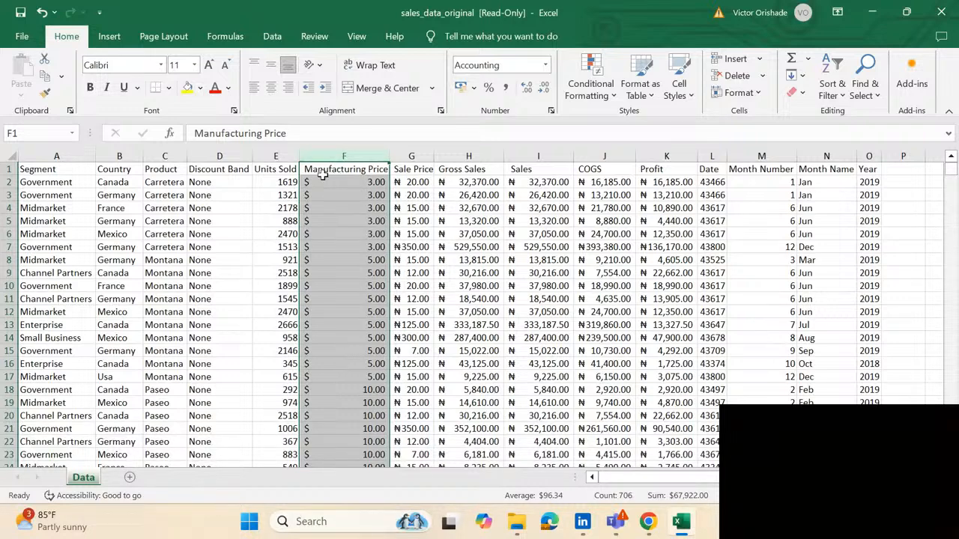
key(ctrl+z)
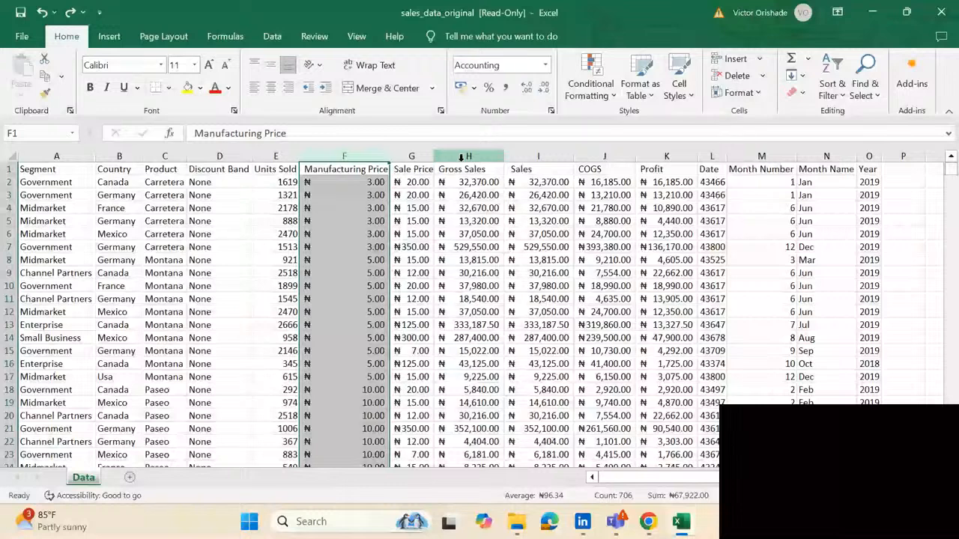
- Format the Date column as Long Date
click(712, 156)
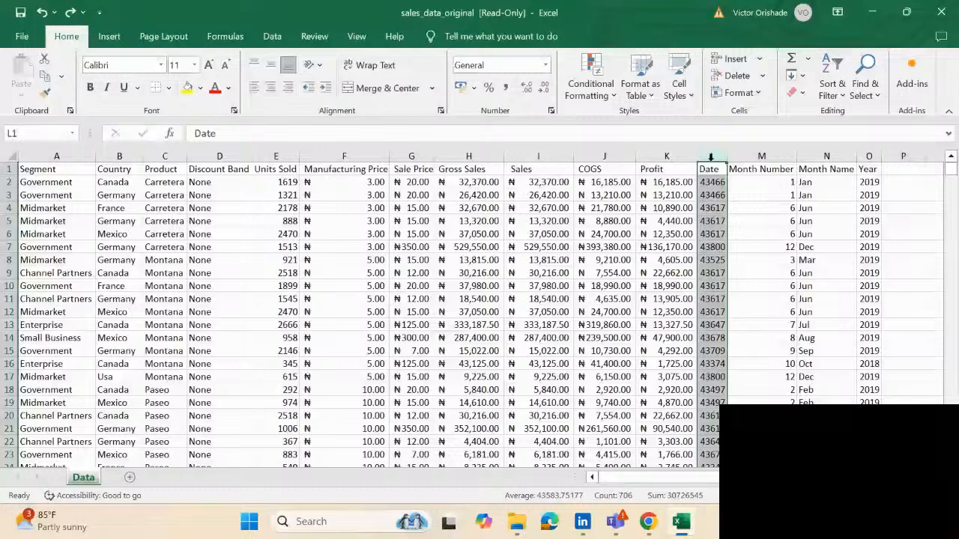
click(546, 66)
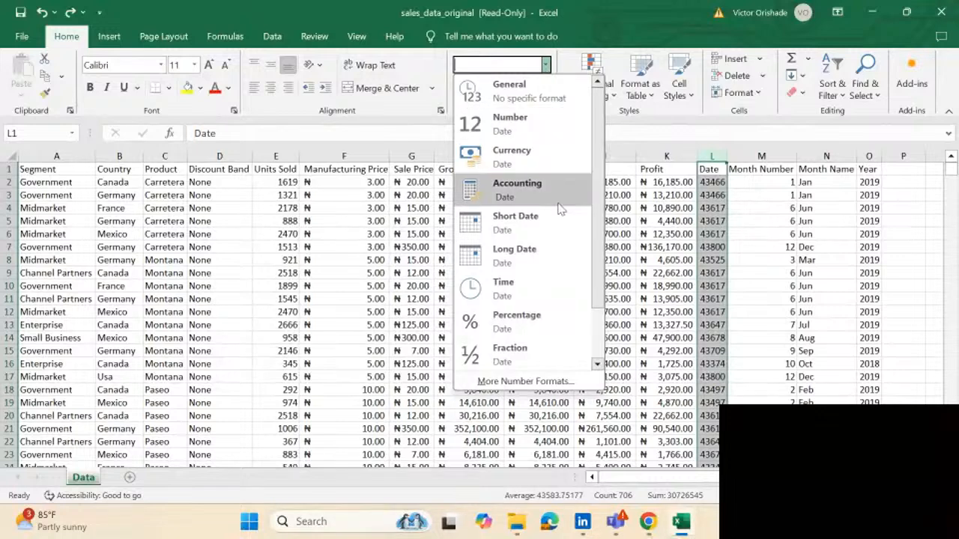
click(517, 256)
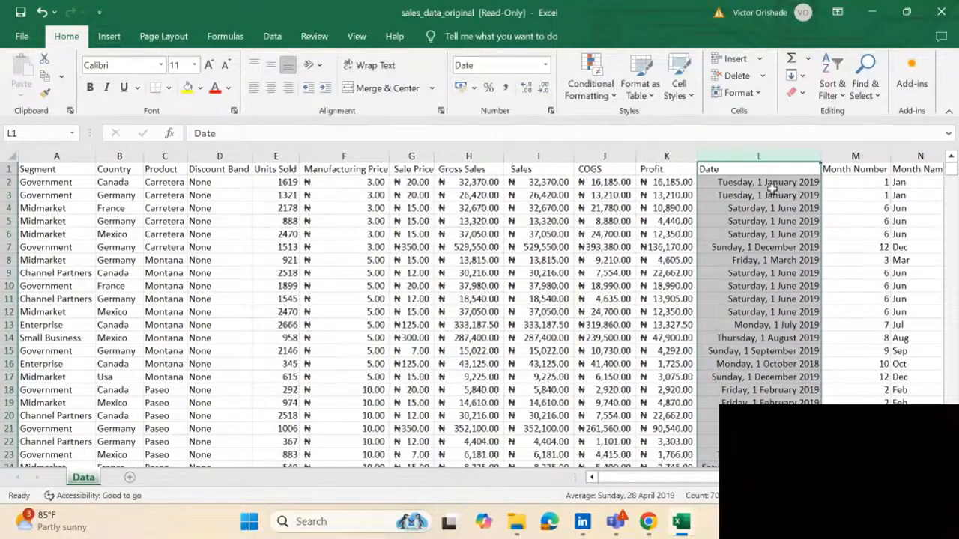
- Set the Date column's format to Short Date and narrow the column to suit the shorter dates
click(546, 65)
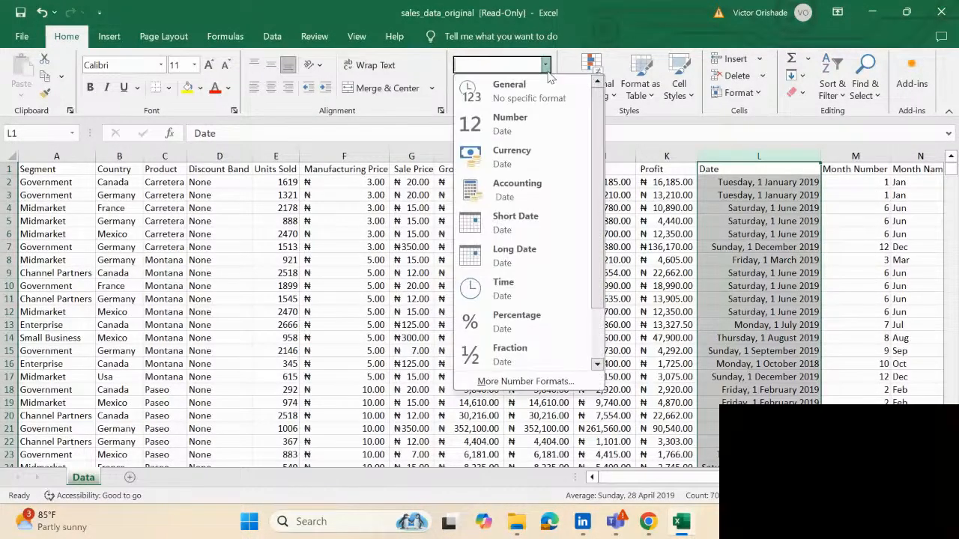
click(508, 222)
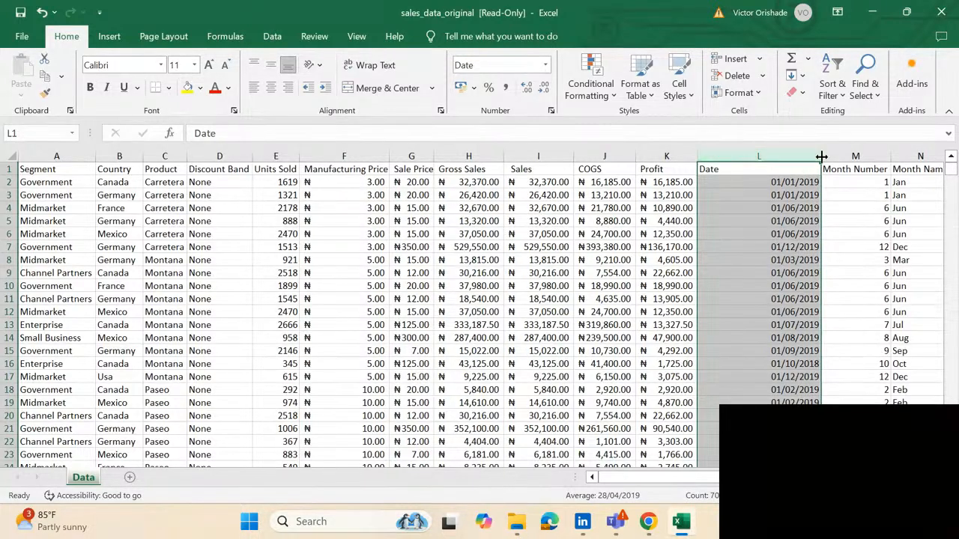
drag(821, 156, 749, 157)
click(770, 156)
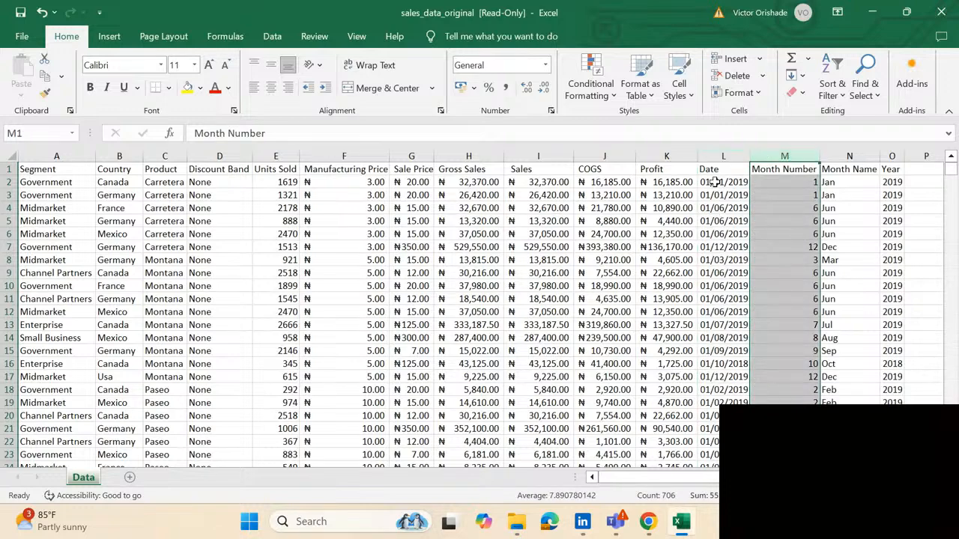
- Format the Month Number column as Number with no decimal places
scroll(726, 266, down, 5)
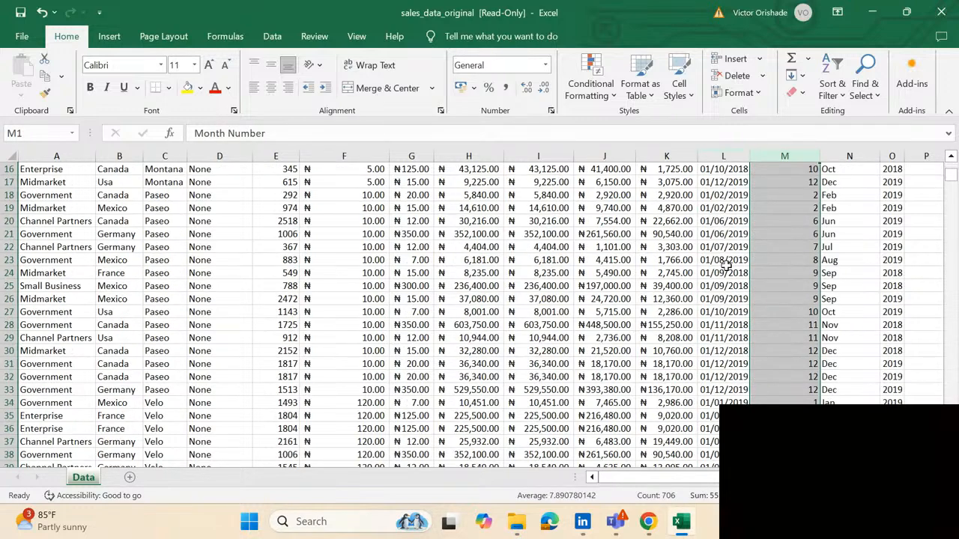
scroll(726, 265, up, 5)
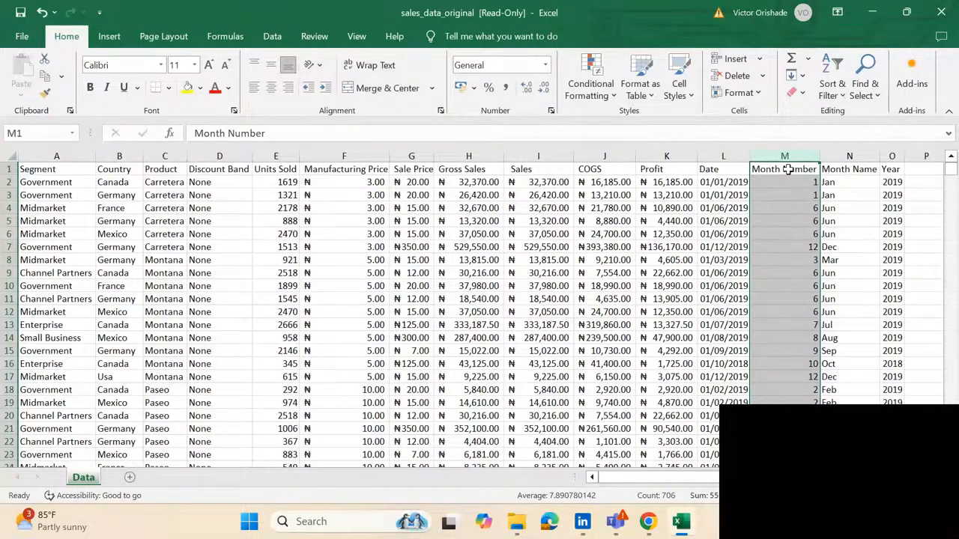
click(545, 66)
click(517, 124)
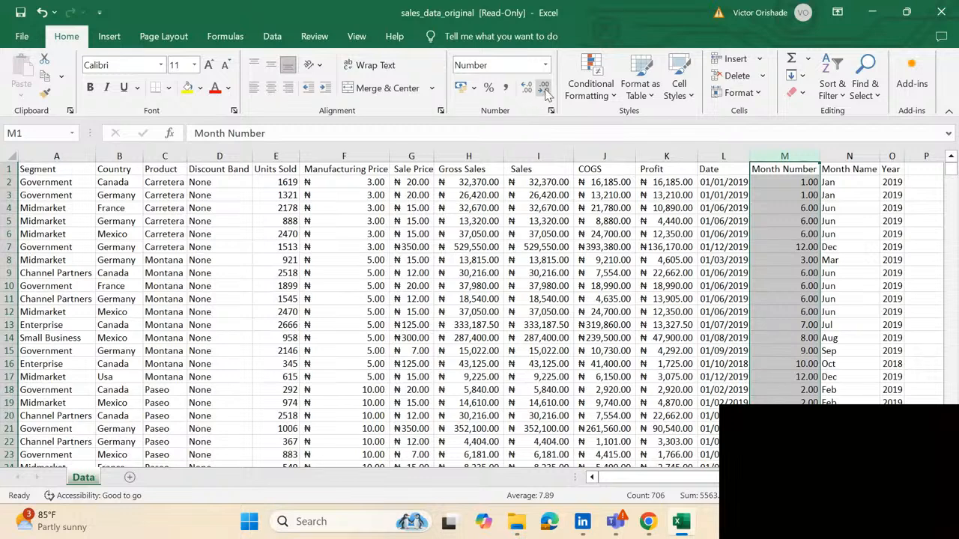
click(544, 88)
click(546, 90)
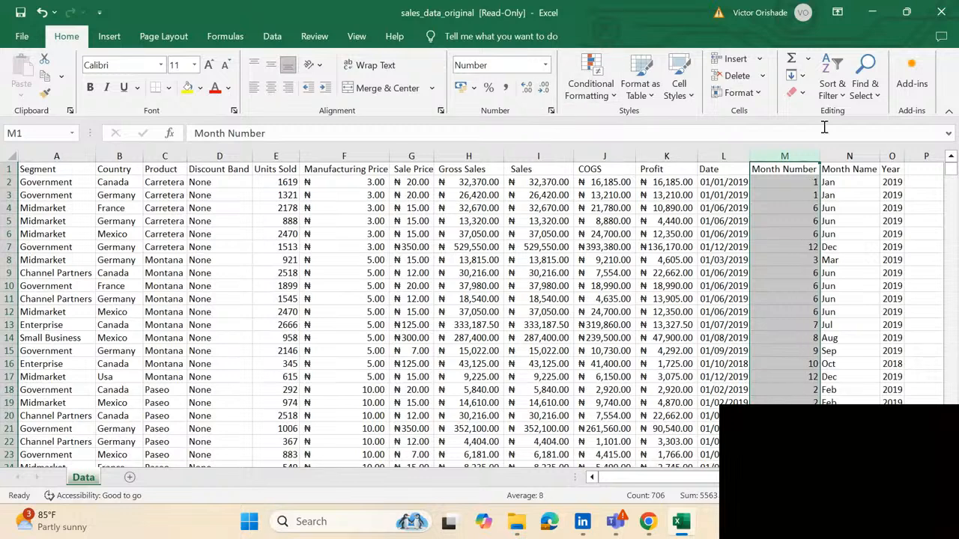
- Set the Month Name column's number format to Text
click(852, 155)
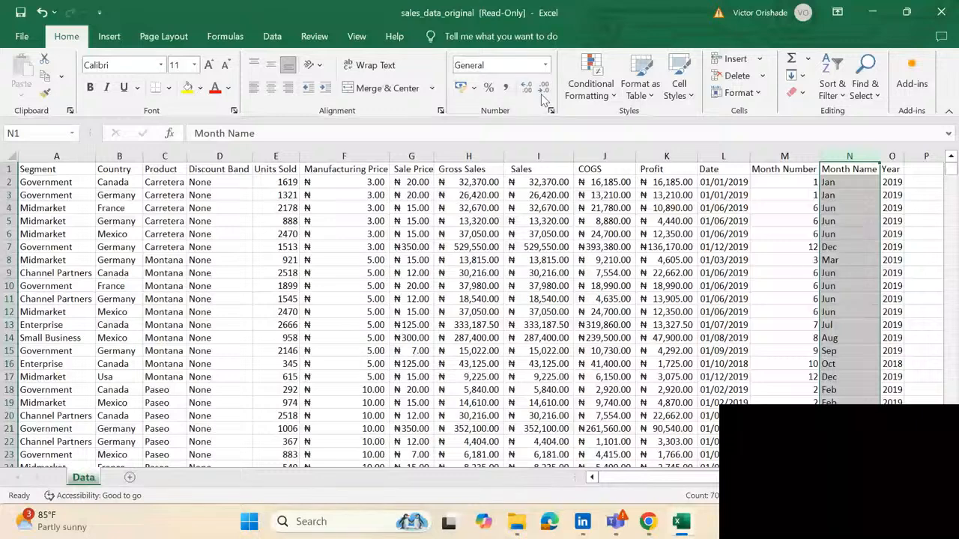
click(546, 65)
scroll(543, 188, down, 2)
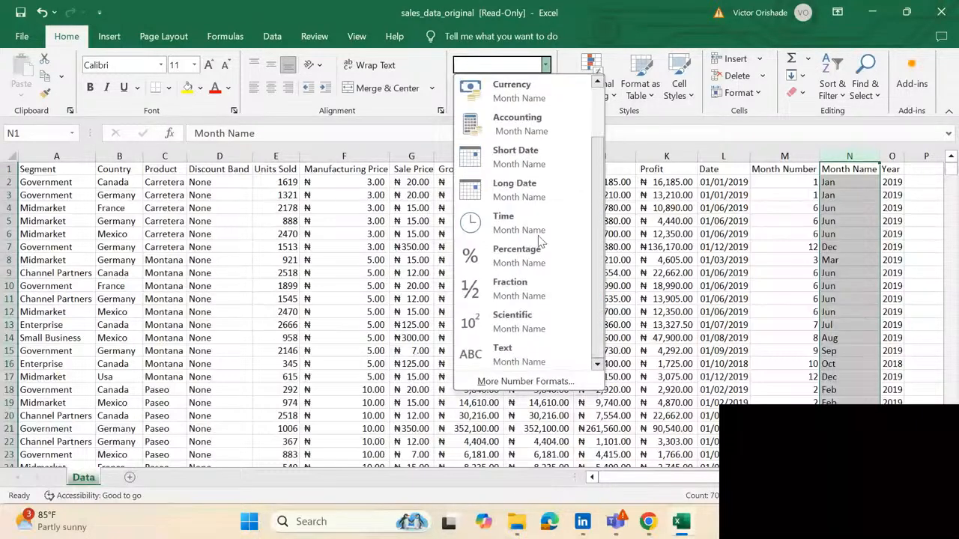
click(520, 357)
- Format the Year column as Number with no decimal places
click(891, 155)
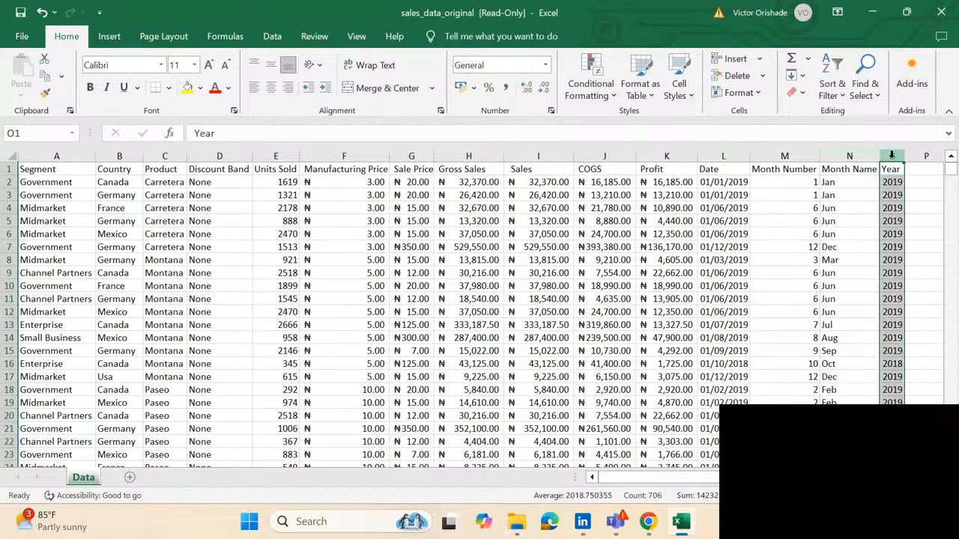
click(547, 65)
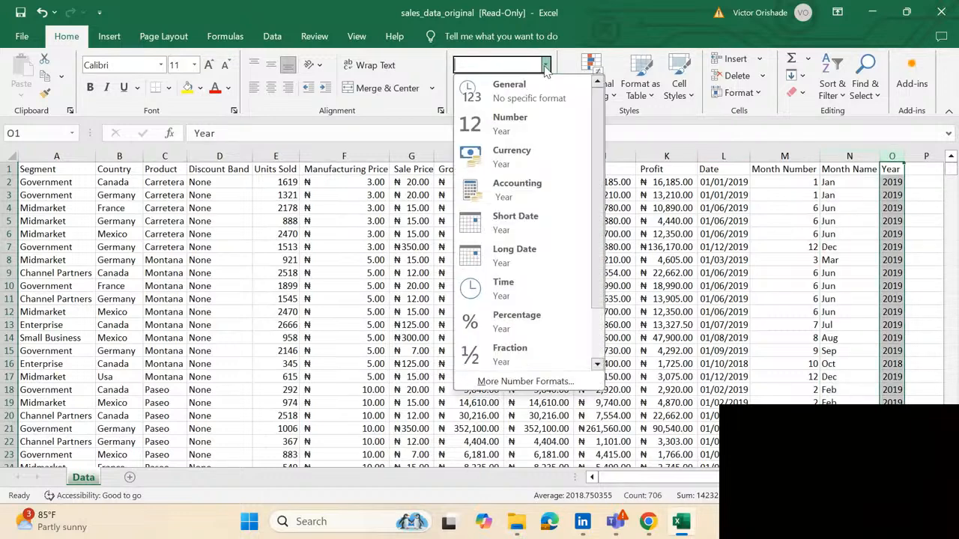
click(521, 127)
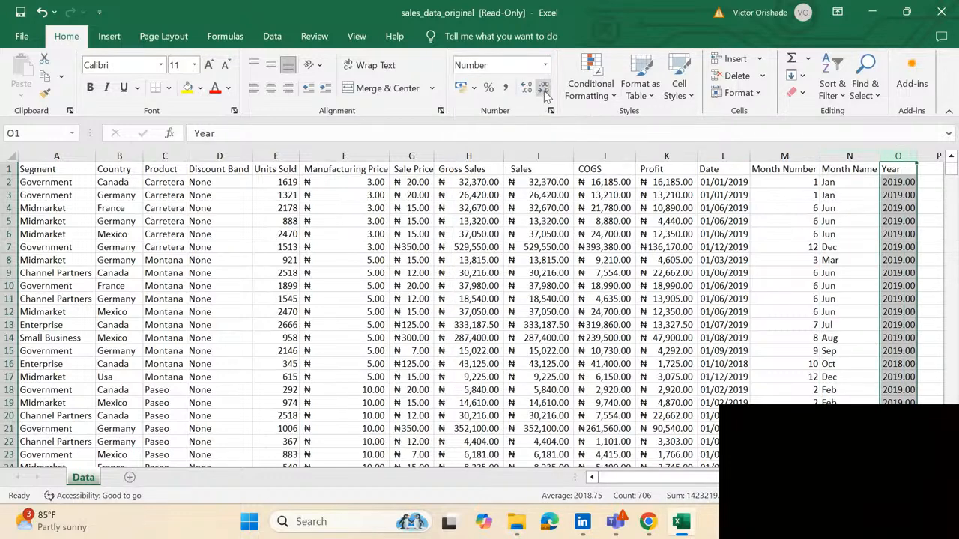
click(544, 87)
click(544, 87)
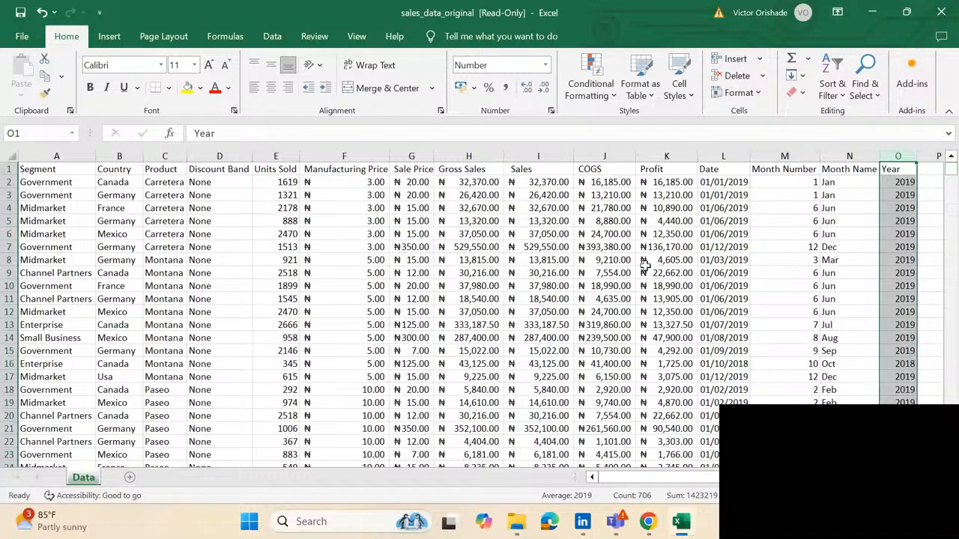
- Check the applied formats down through the rows of the sales data and return to the header row
scroll(645, 253, down, 4)
scroll(644, 254, down, 20)
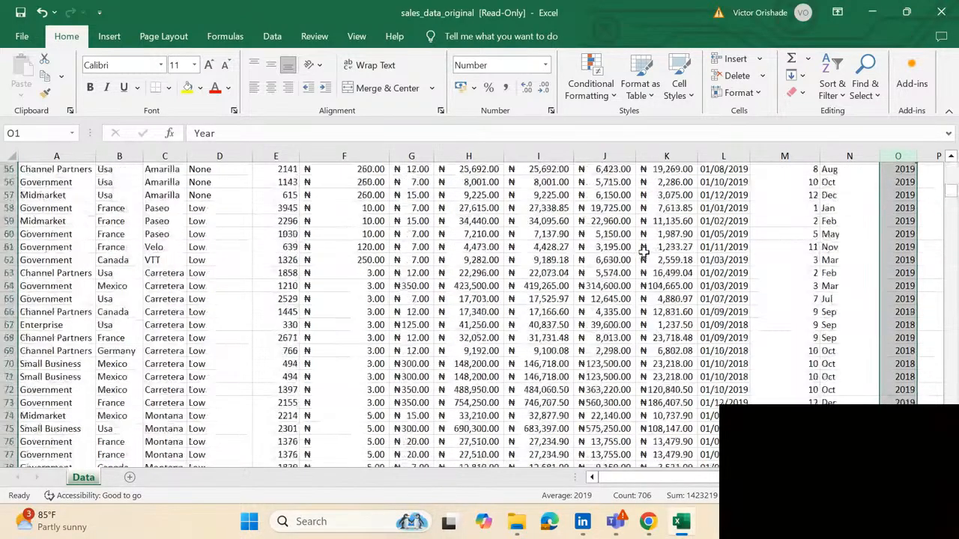
scroll(641, 253, down, 20)
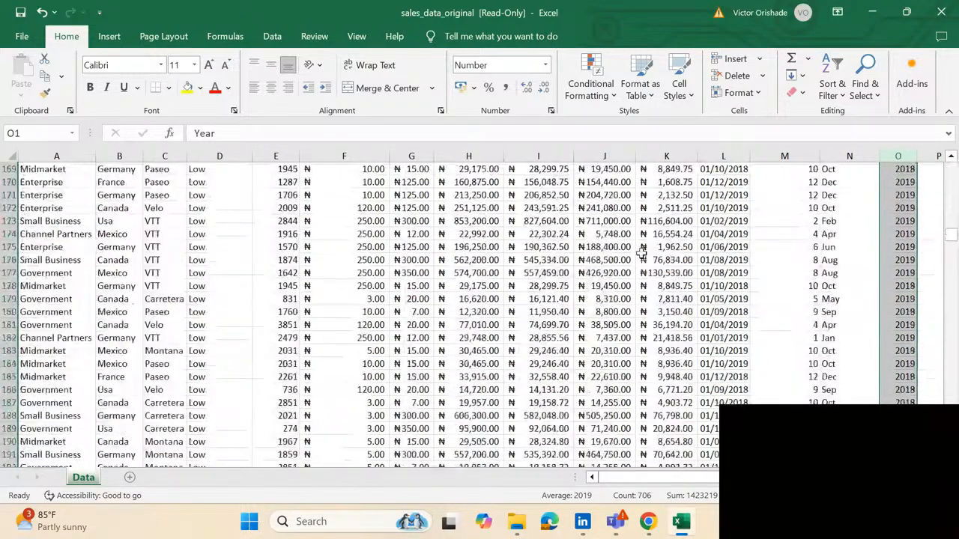
scroll(642, 253, down, 20)
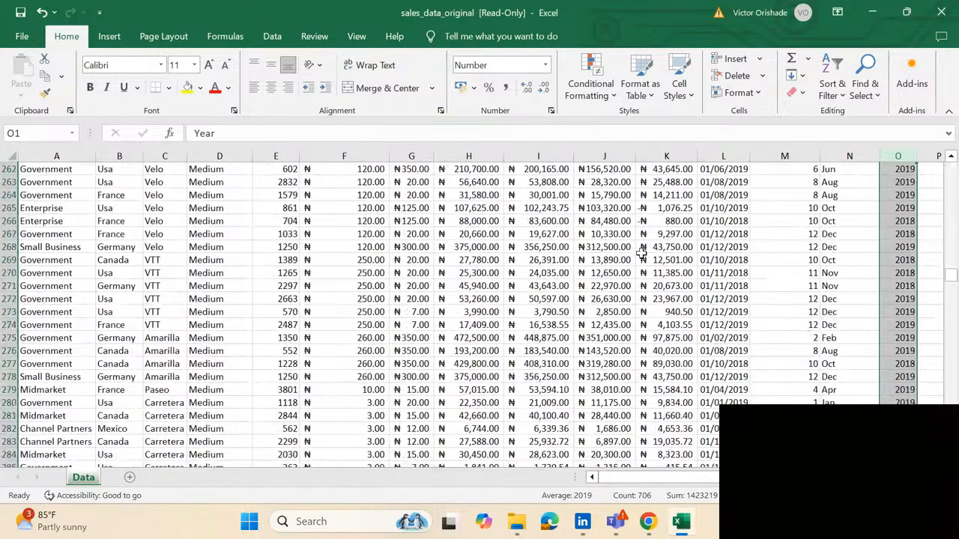
scroll(641, 253, down, 4)
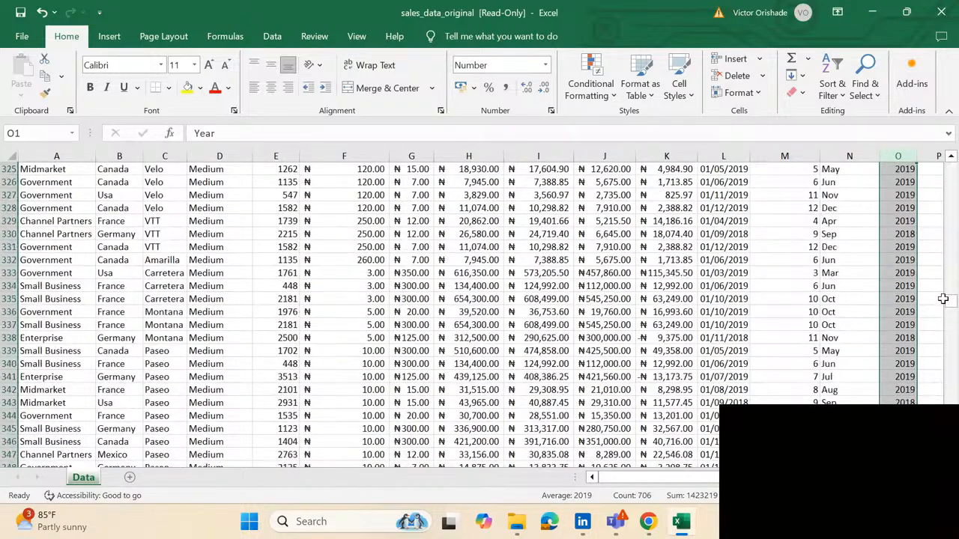
drag(945, 298, 950, 167)
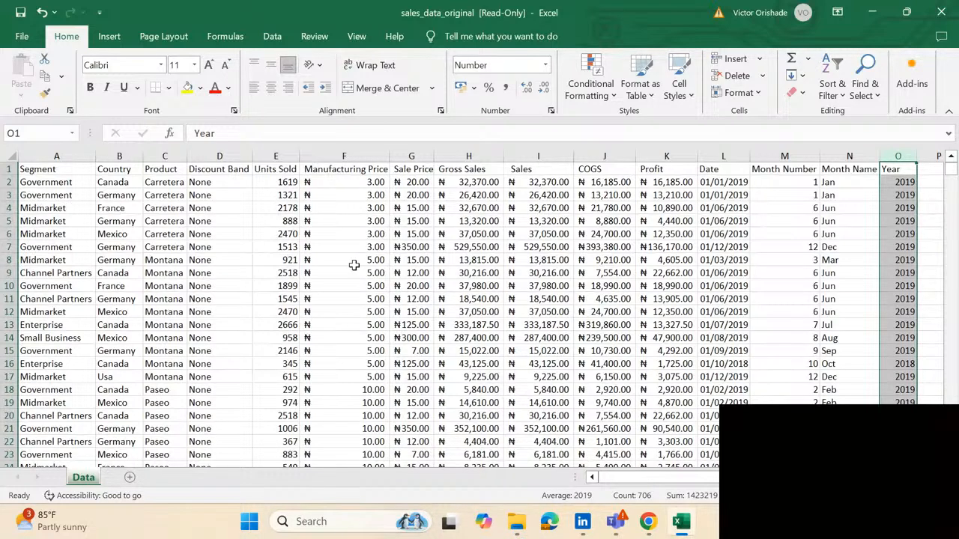
- Remove duplicate rows from the whole sheet, comparing all columns
key(ctrl+a)
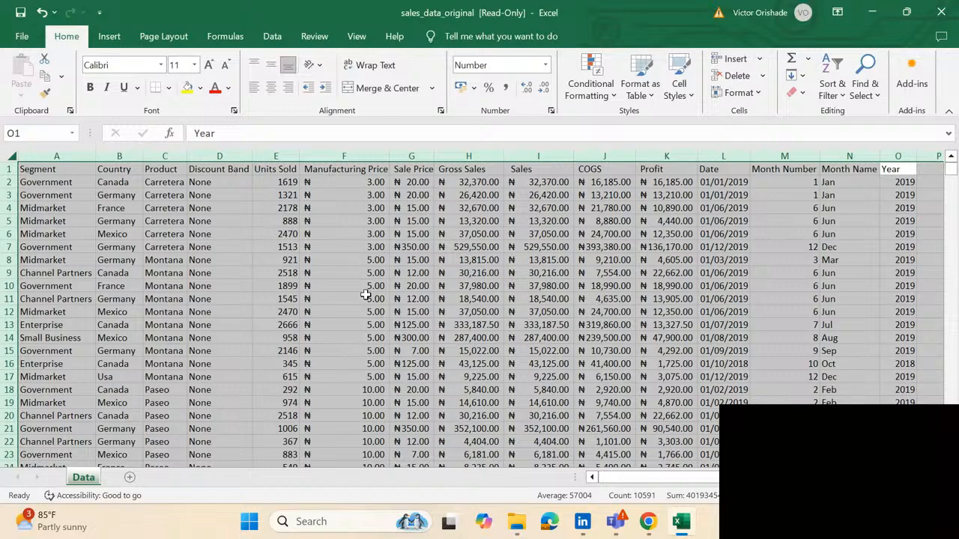
scroll(424, 303, down, 6)
scroll(423, 303, down, 9)
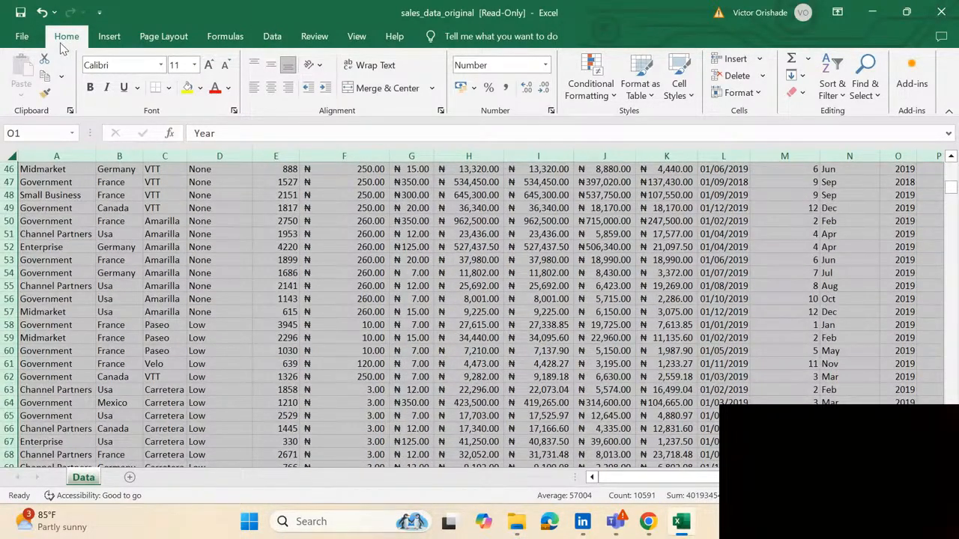
click(270, 39)
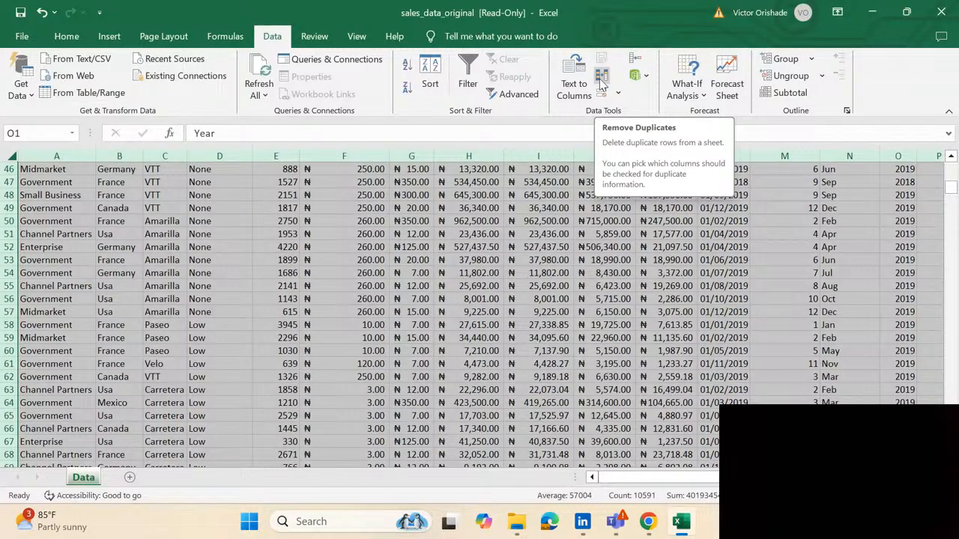
click(602, 77)
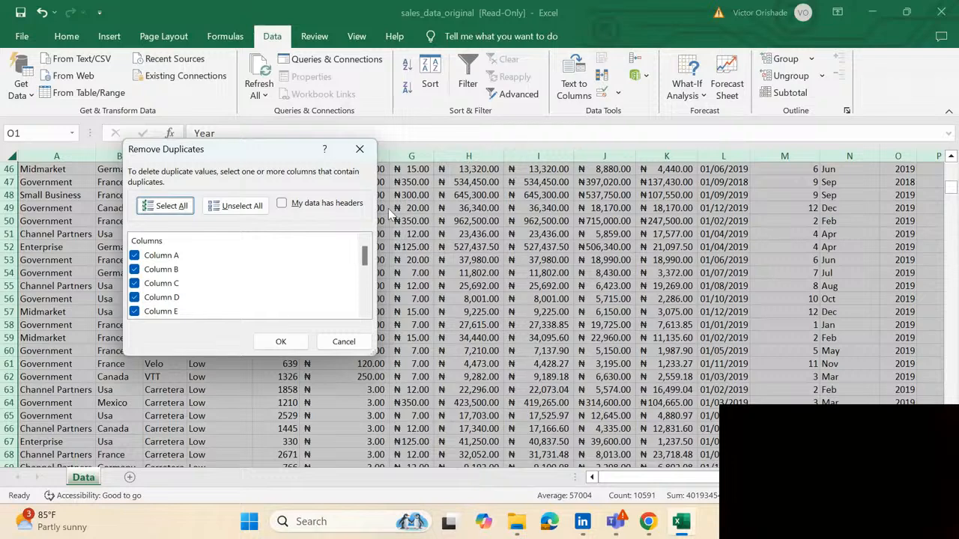
click(281, 341)
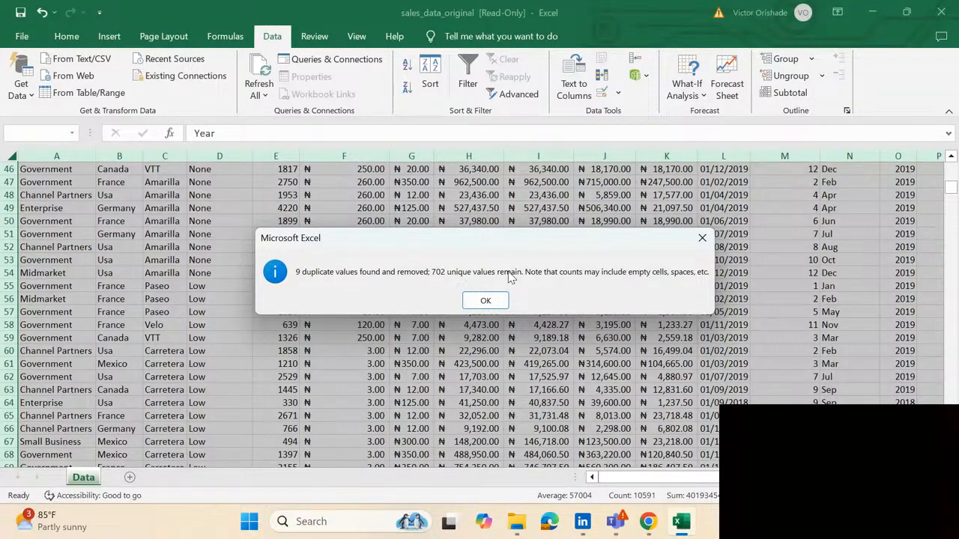
click(487, 302)
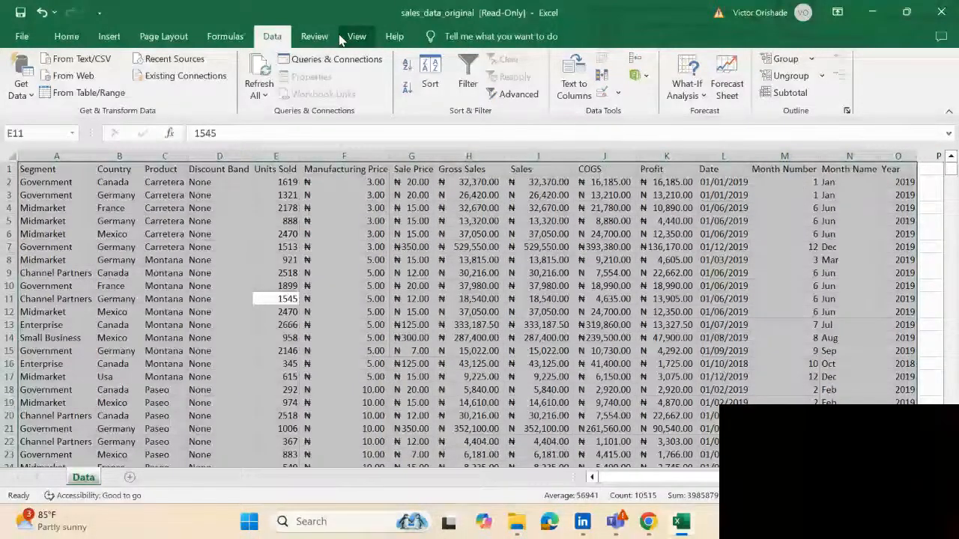
click(318, 35)
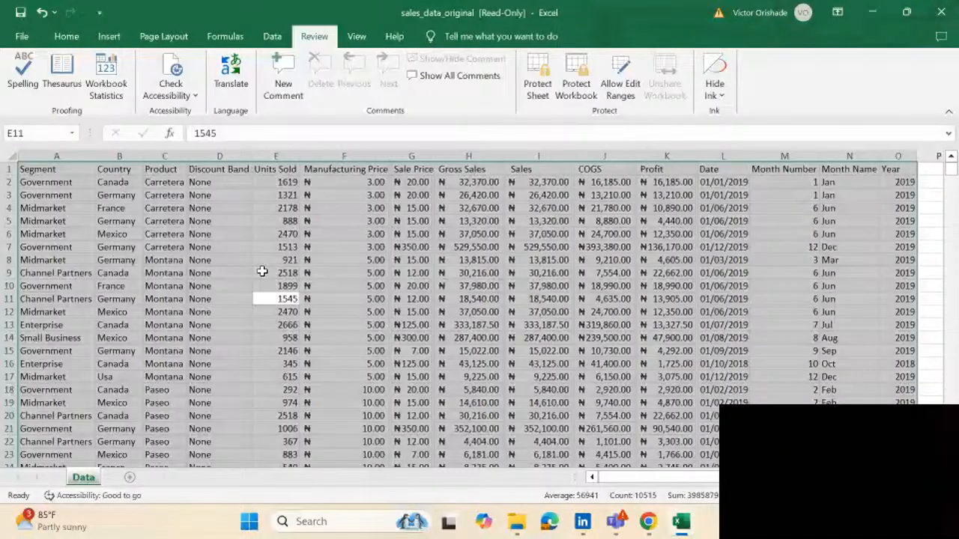
click(67, 36)
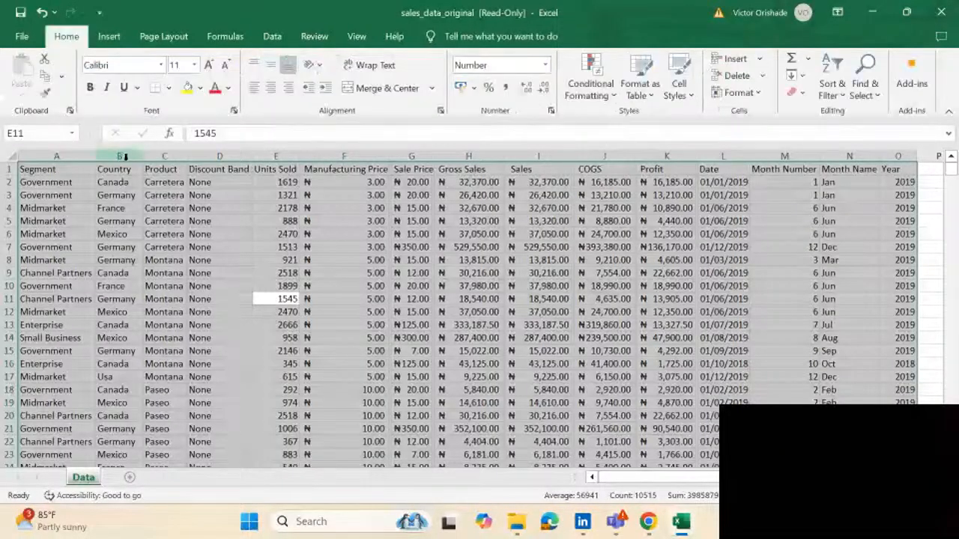
click(206, 219)
scroll(322, 225, down, 7)
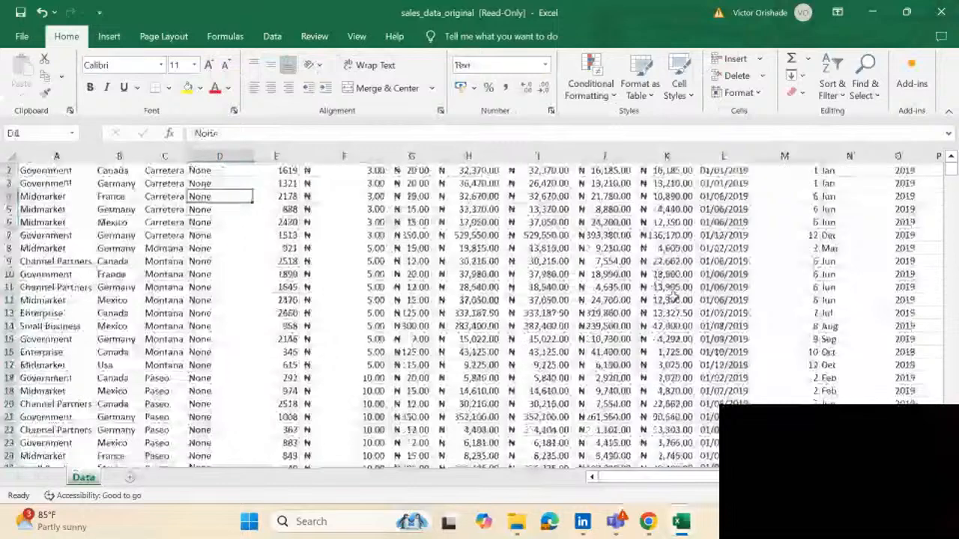
scroll(673, 305, up, 7)
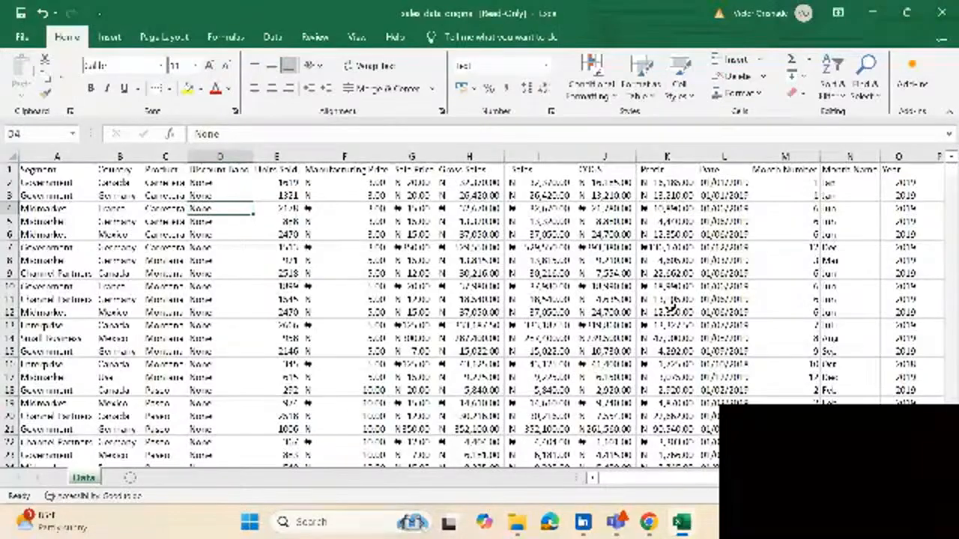
key(ctrl+a)
key(ctrl+q)
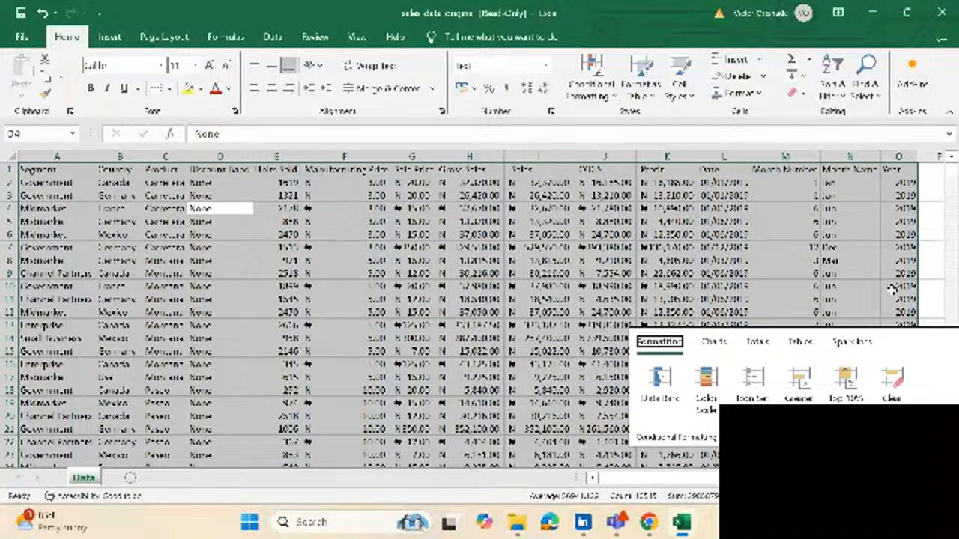
click(932, 274)
- Convert the sales data range A1:O701 into a table with headers
click(336, 255)
key(ctrl+a)
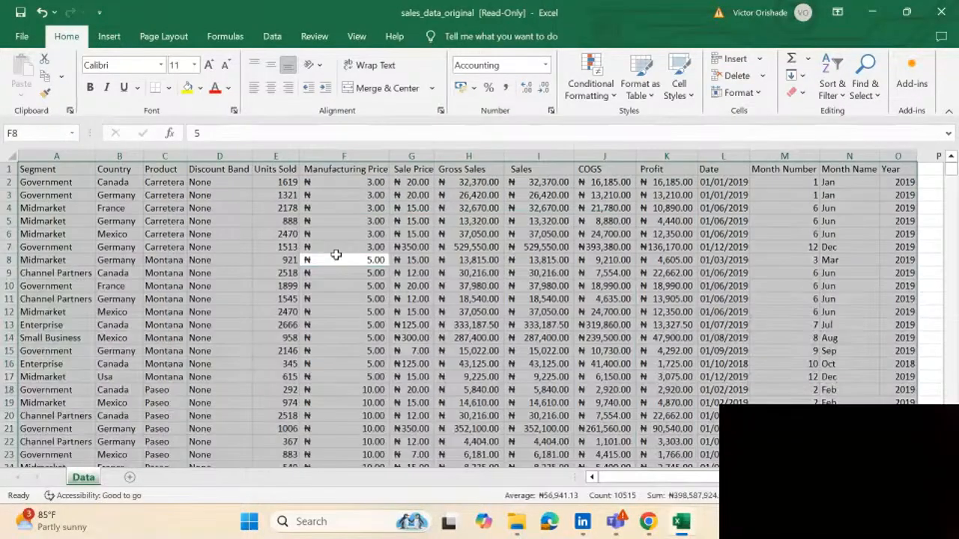
key(ctrl+t)
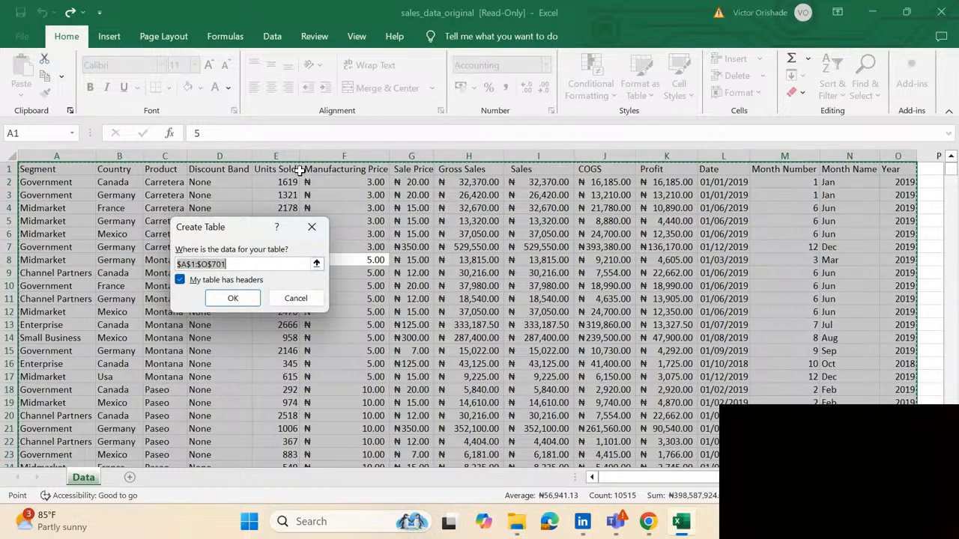
click(233, 299)
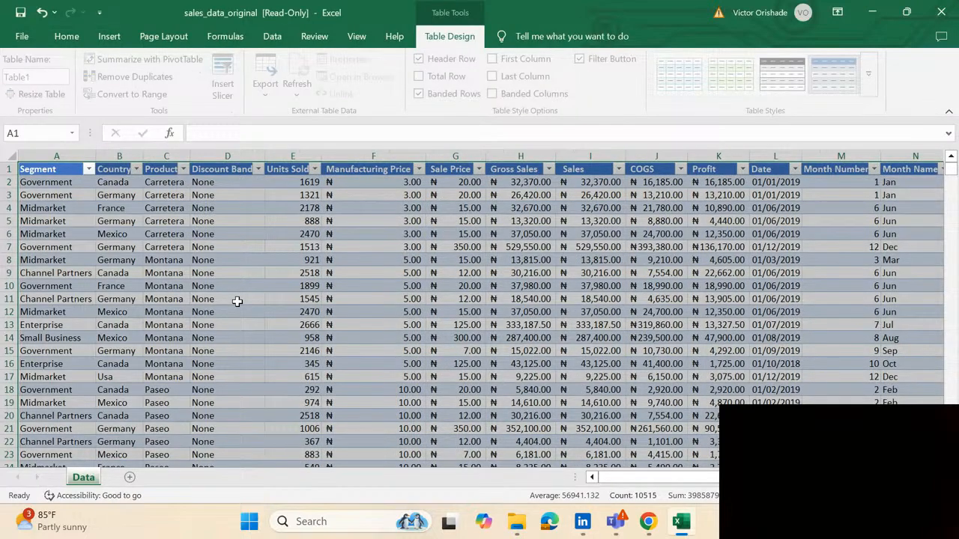
- Look over the new table's header row, banding and first few dozen records
click(224, 289)
scroll(213, 311, down, 6)
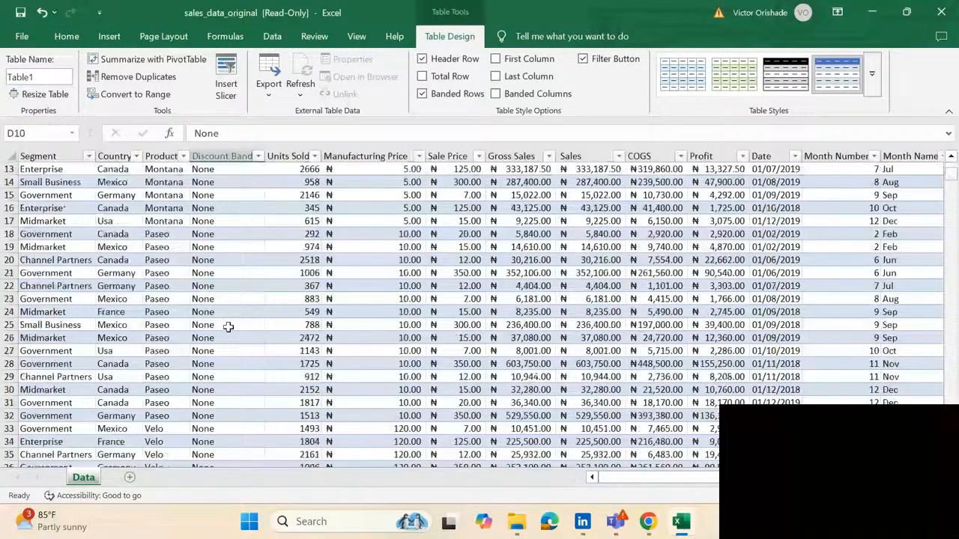
scroll(230, 323, up, 6)
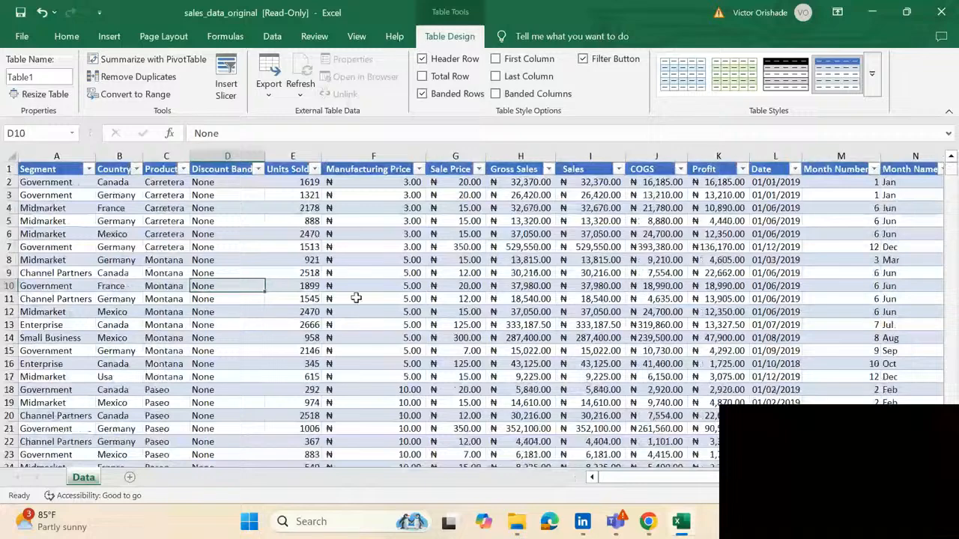
scroll(360, 298, down, 6)
scroll(378, 299, up, 6)
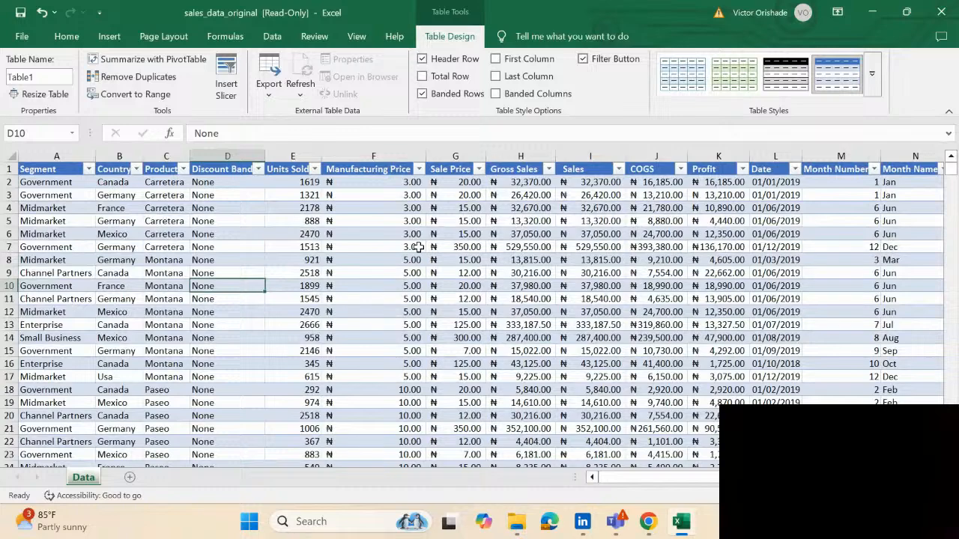
scroll(418, 247, down, 6)
scroll(418, 247, up, 4)
scroll(418, 247, up, 2)
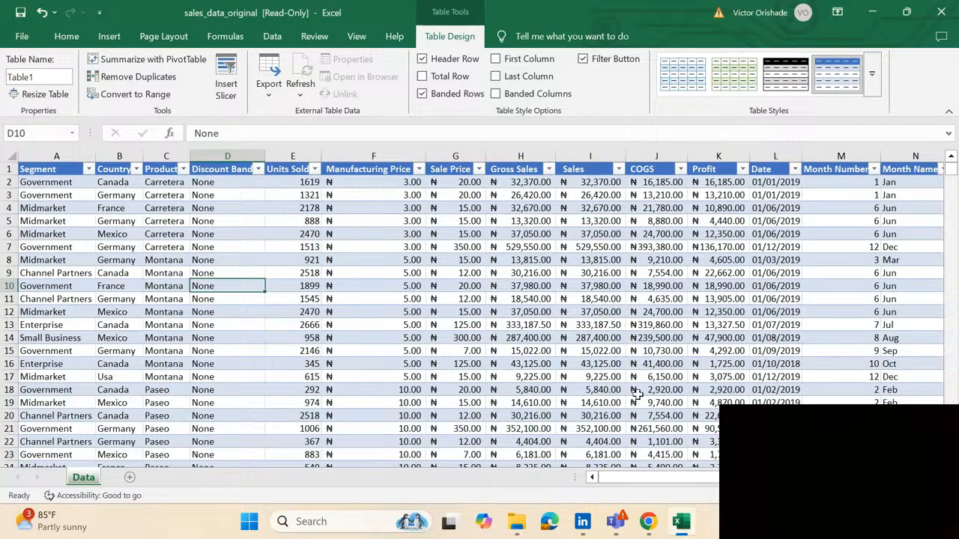
- Switch to Chrome and download the Raw Data for Cleaning R archive from Google Drive
click(648, 522)
click(343, 320)
mouse_move(648, 521)
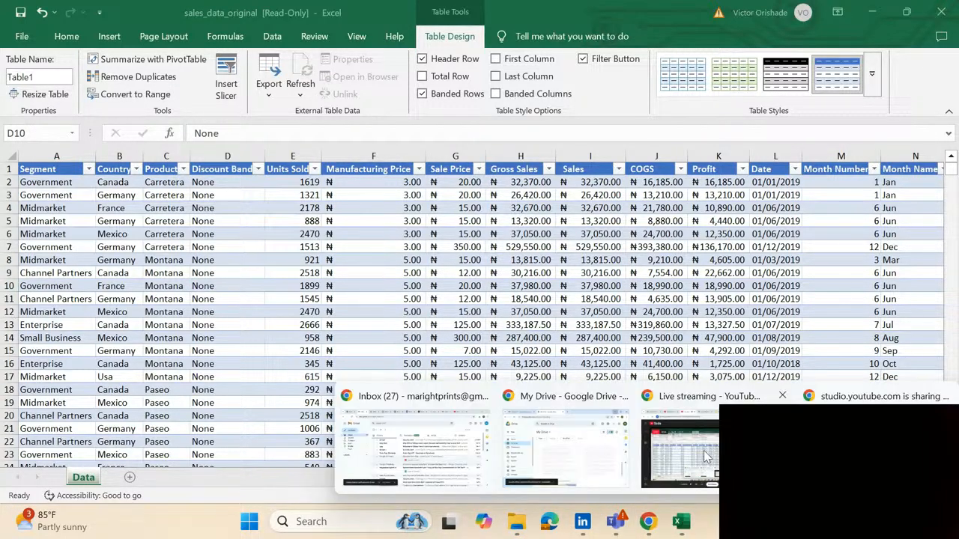
mouse_move(560, 458)
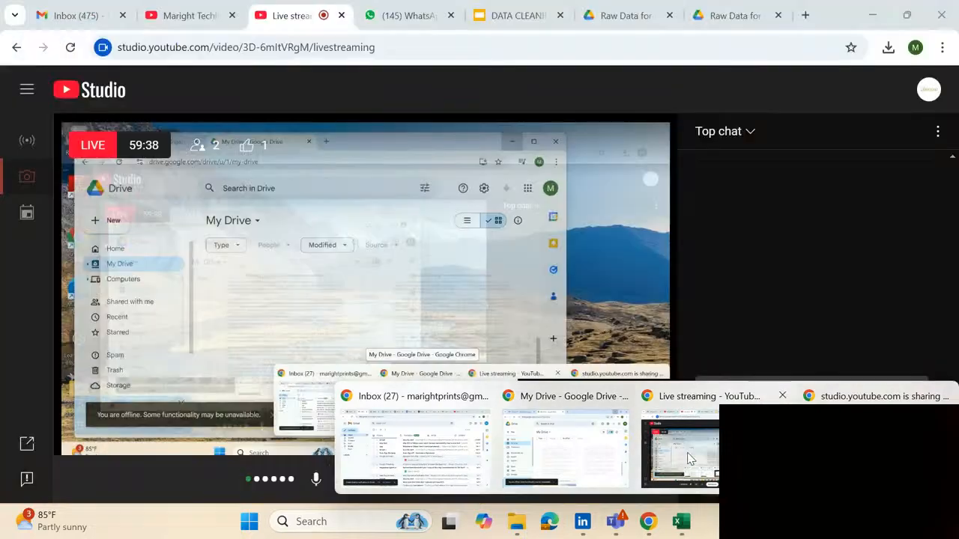
click(687, 452)
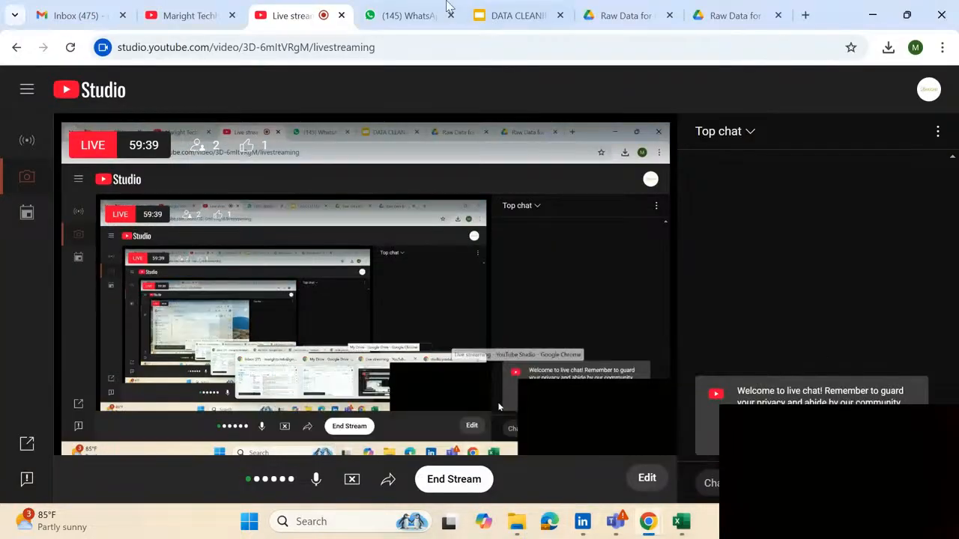
click(535, 14)
click(630, 15)
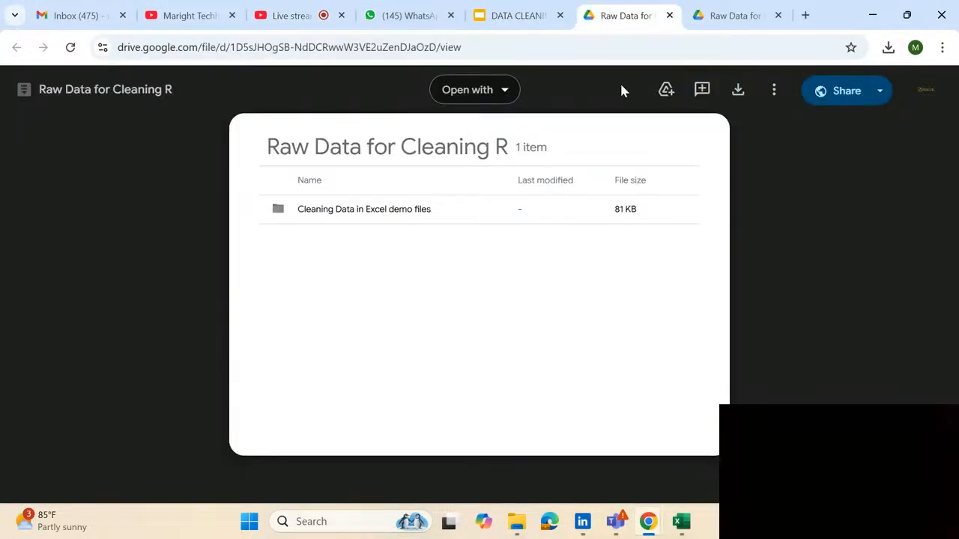
click(738, 92)
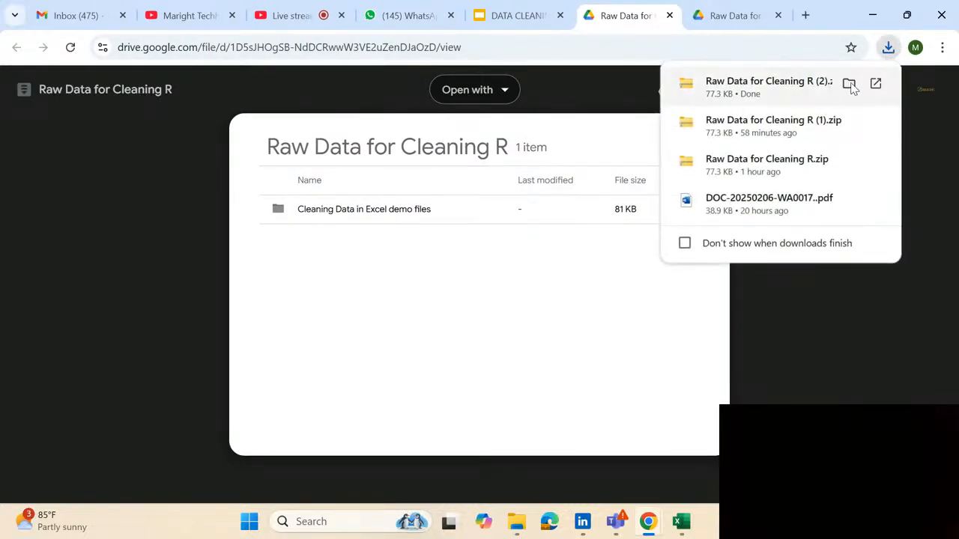
- Open the downloaded archive's Cleaning Data in Excel demo files folder and try to open the sales_data_original workbook
click(876, 83)
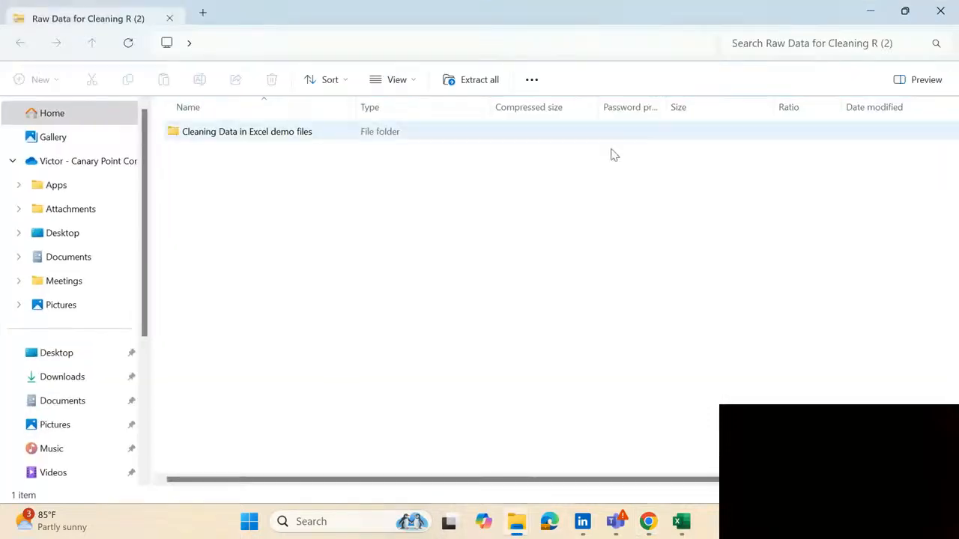
double_click(223, 139)
click(232, 154)
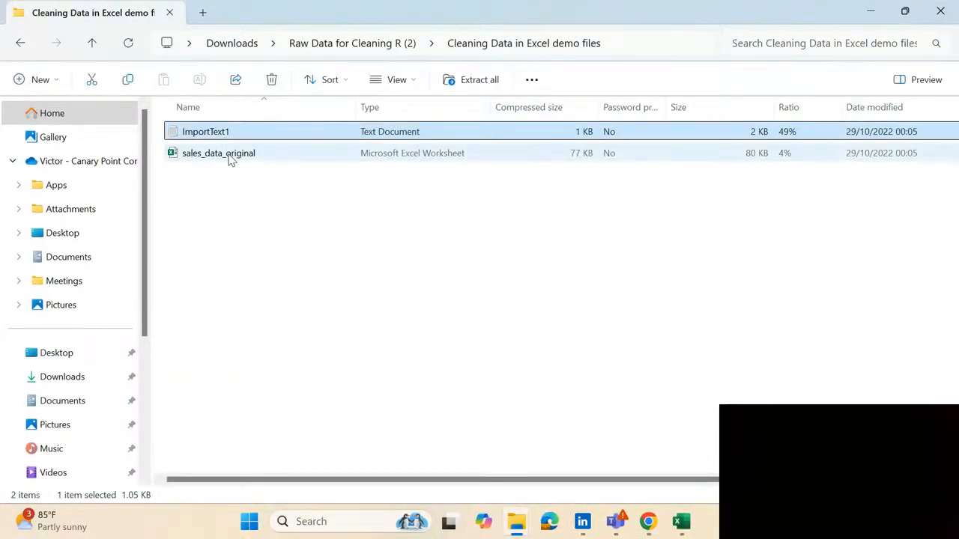
double_click(232, 154)
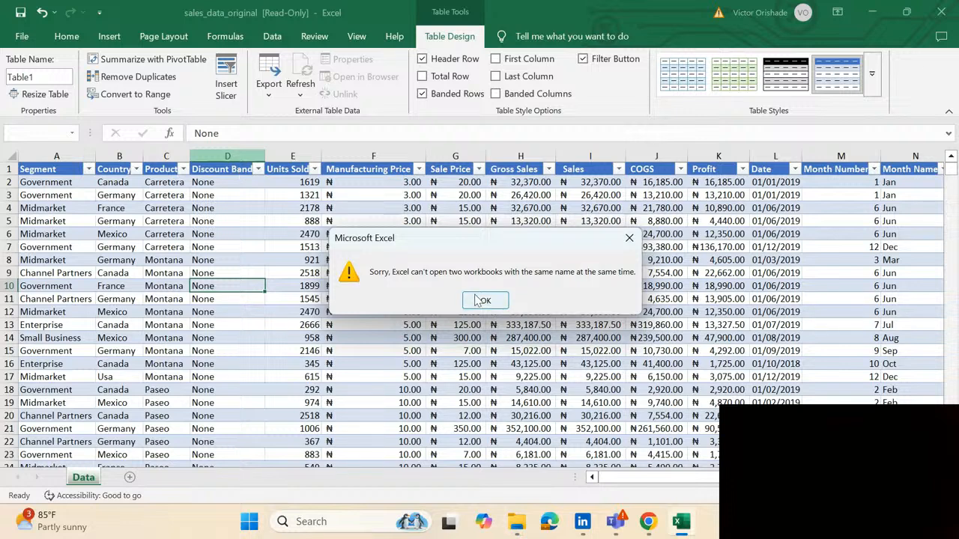
click(485, 301)
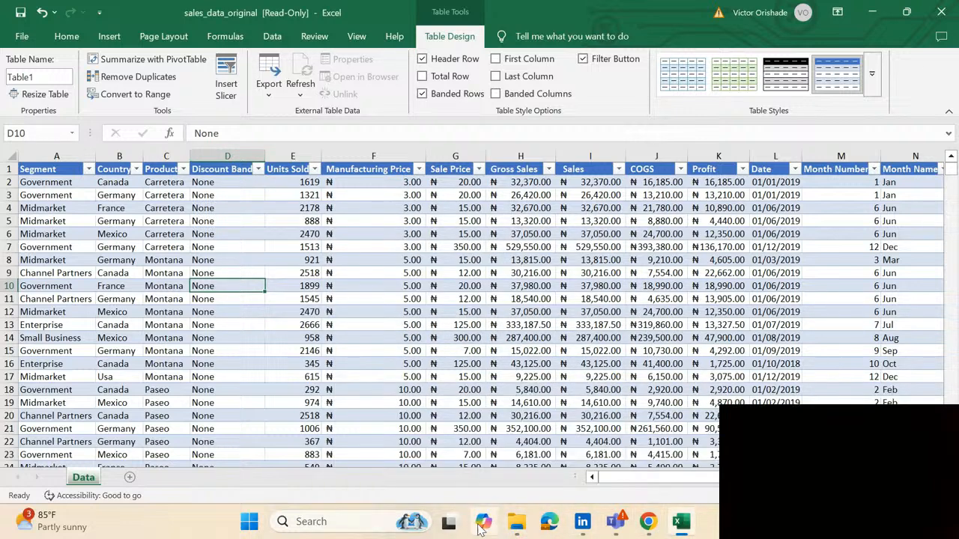
- Extract the earlier Raw Data for Cleaning R archive to its own folder in Downloads, showing the extracted files when complete
mouse_move(517, 521)
click(445, 459)
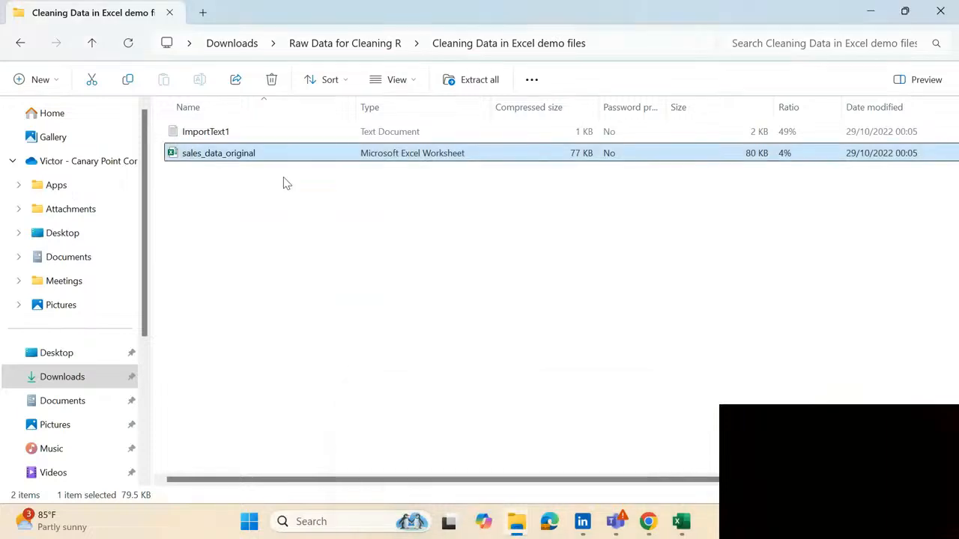
right_click(284, 160)
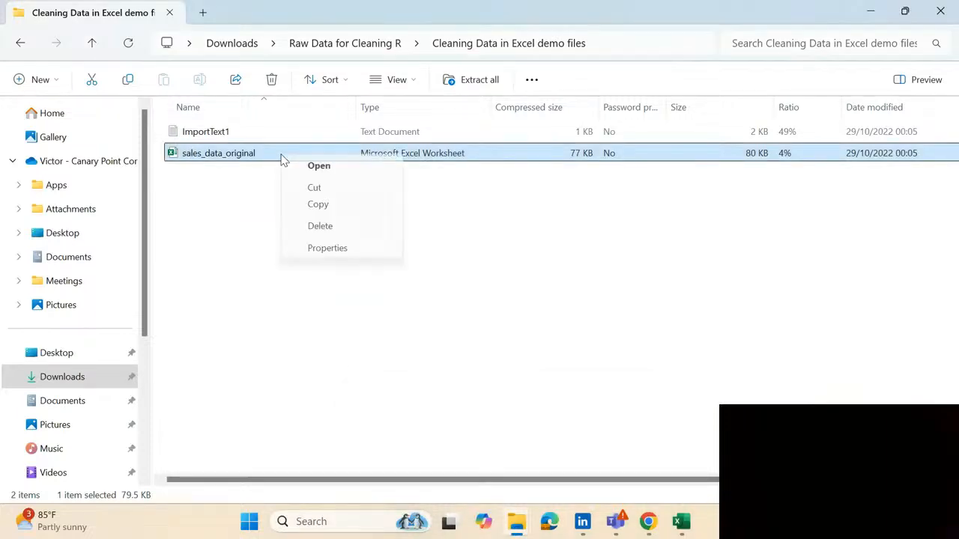
click(215, 183)
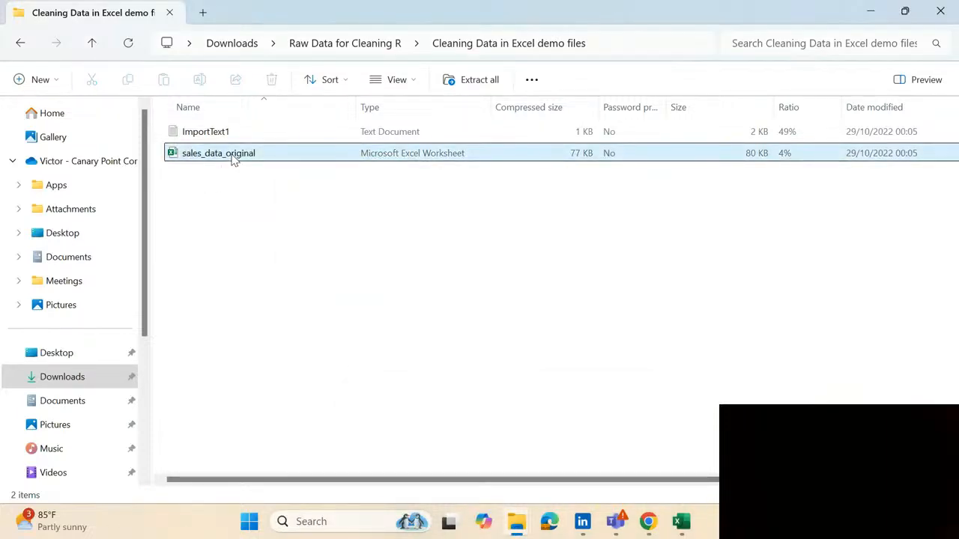
right_click(235, 158)
click(215, 244)
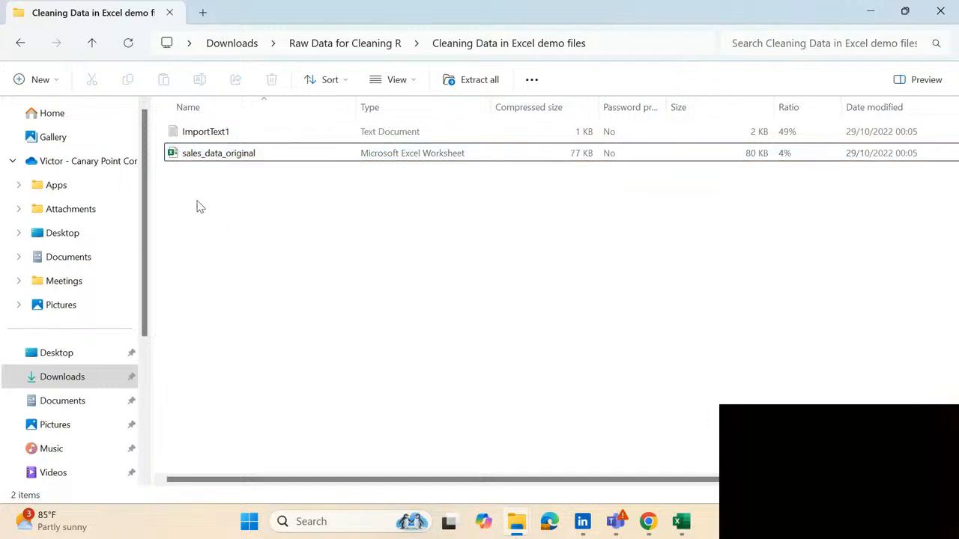
right_click(314, 156)
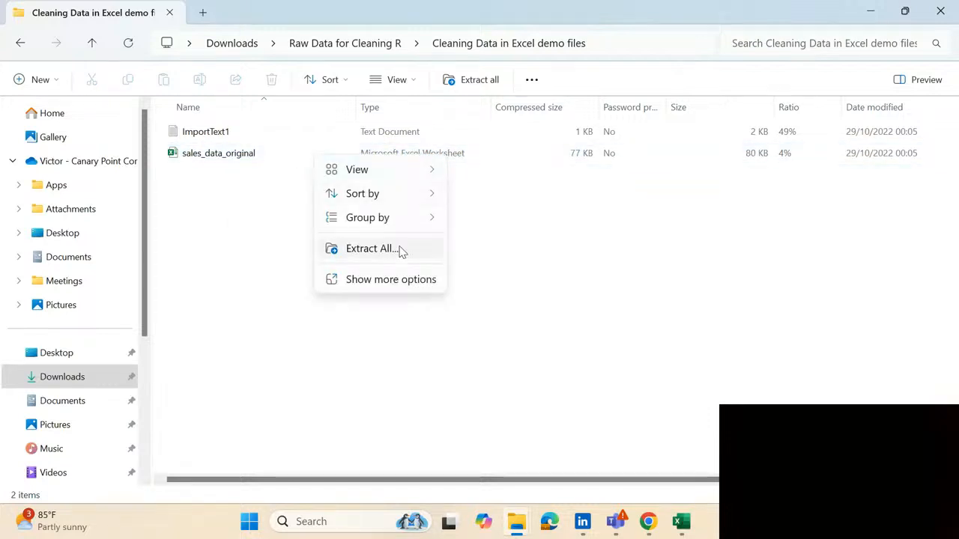
click(387, 282)
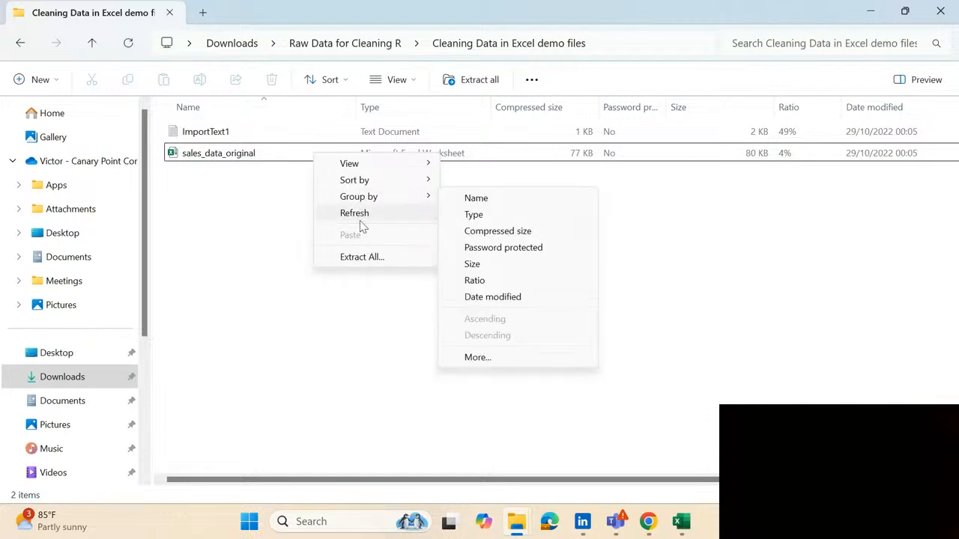
click(362, 257)
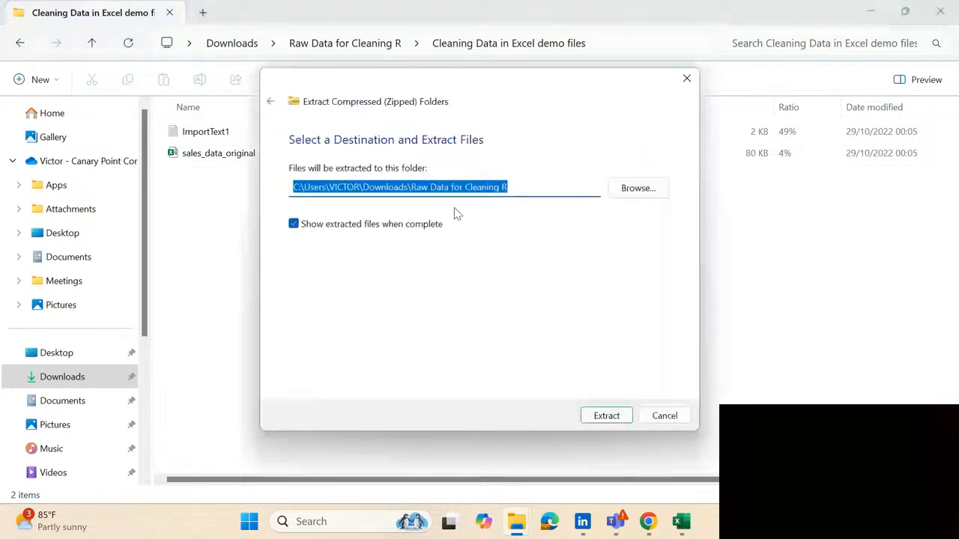
click(607, 416)
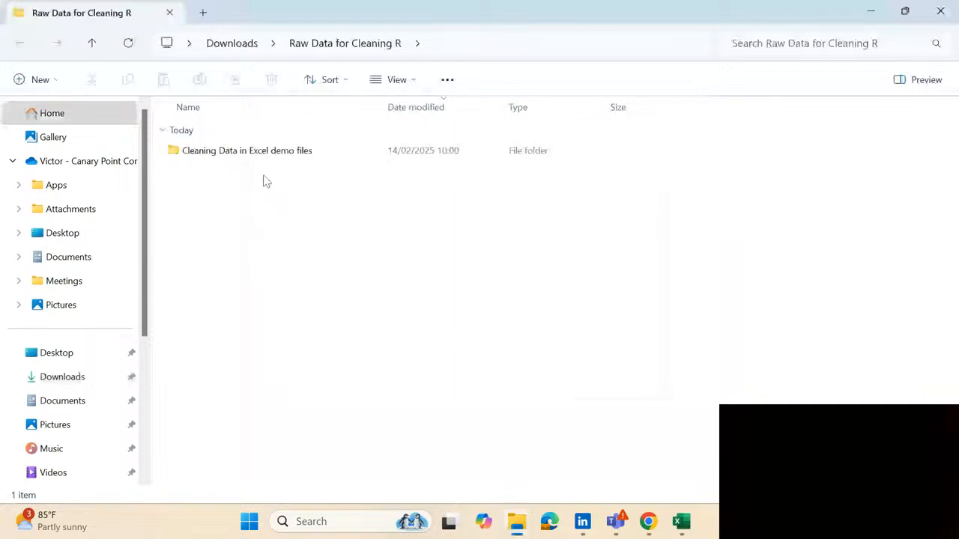
- Try to open sales_data_original from the extracted Cleaning Data in Excel demo files folder and dismiss the Excel message
double_click(263, 157)
click(255, 177)
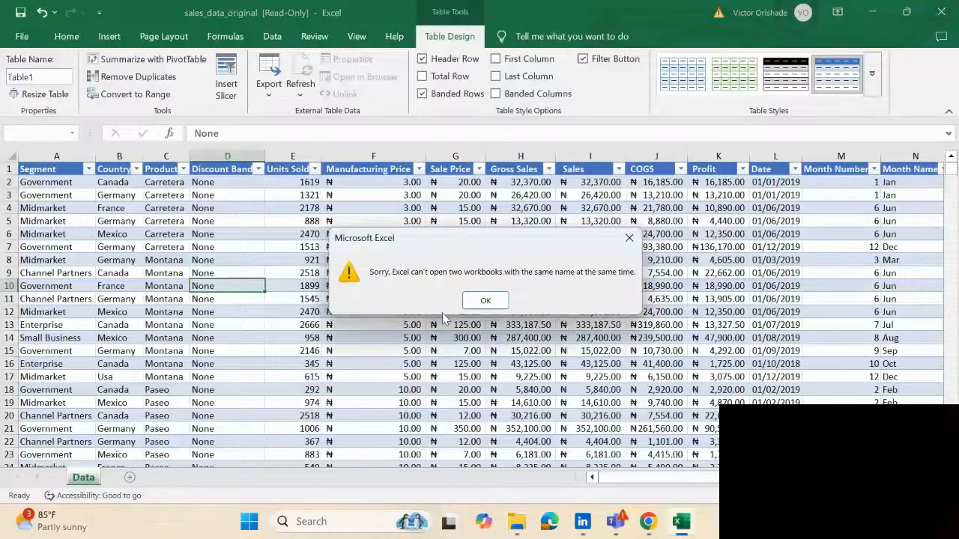
click(490, 298)
- Return to the zipped demo files in File Explorer and extract them again to the Raw Data for Cleaning R folder in Downloads
mouse_move(683, 525)
mouse_move(517, 524)
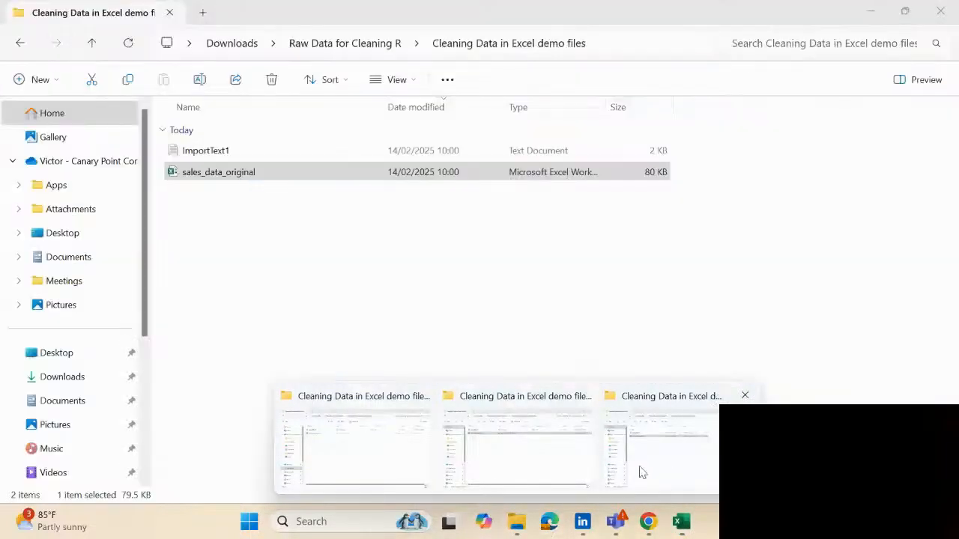
click(643, 472)
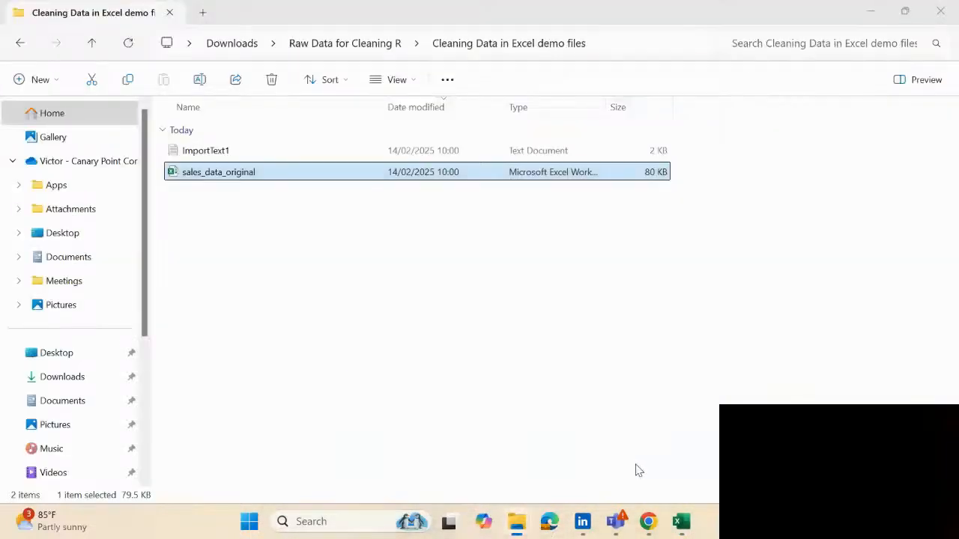
mouse_move(505, 512)
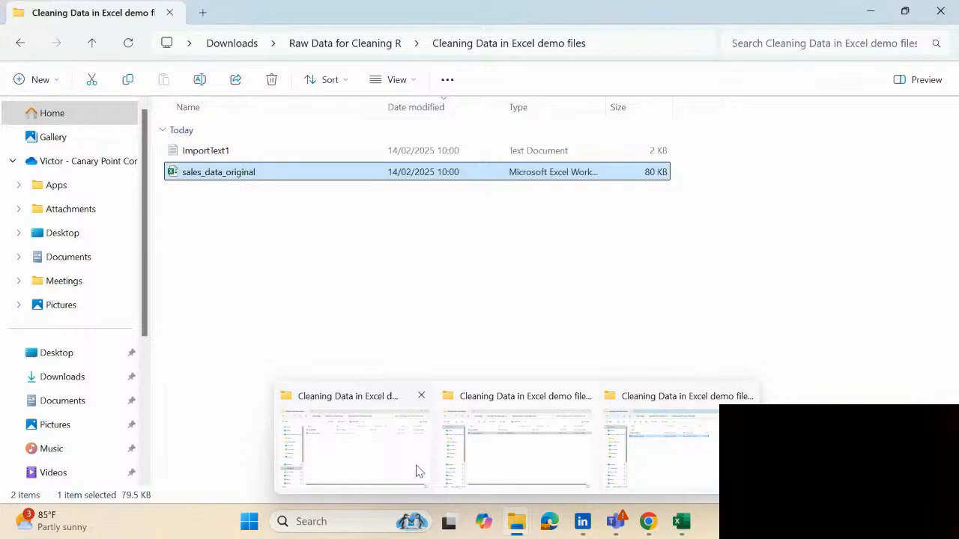
click(360, 442)
right_click(304, 161)
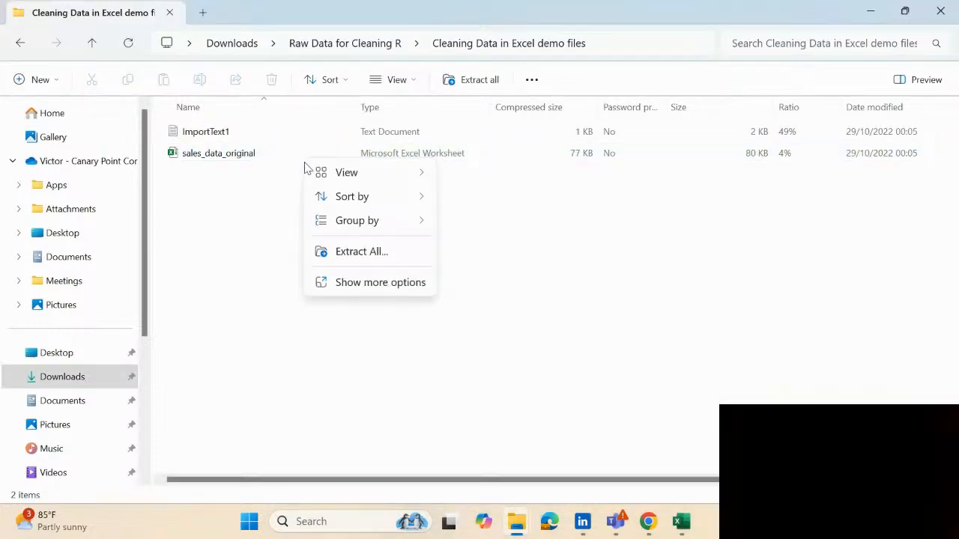
click(380, 281)
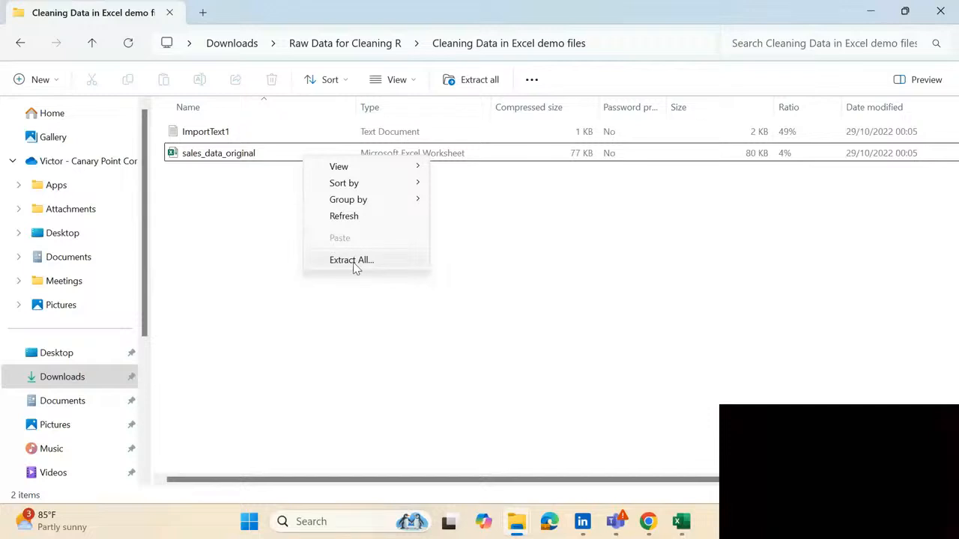
click(352, 260)
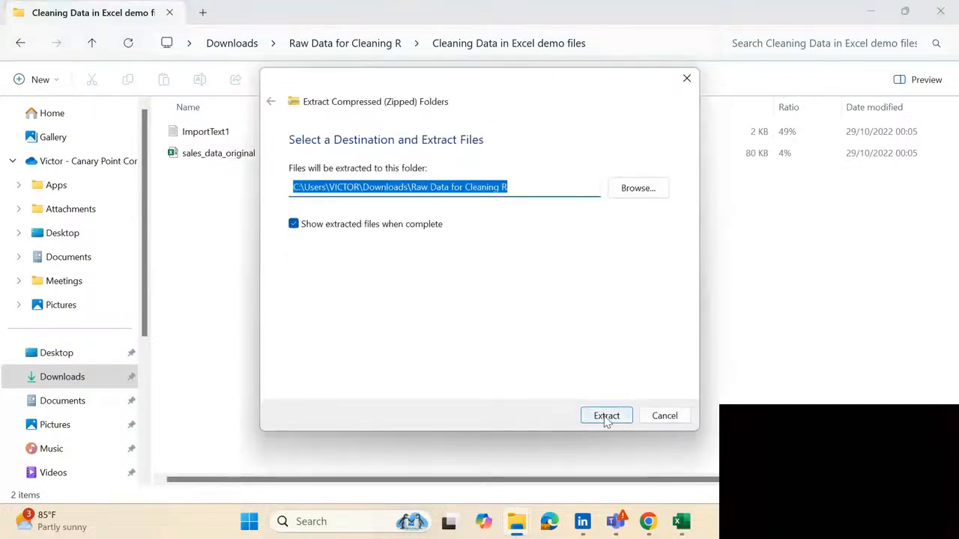
click(607, 417)
click(330, 213)
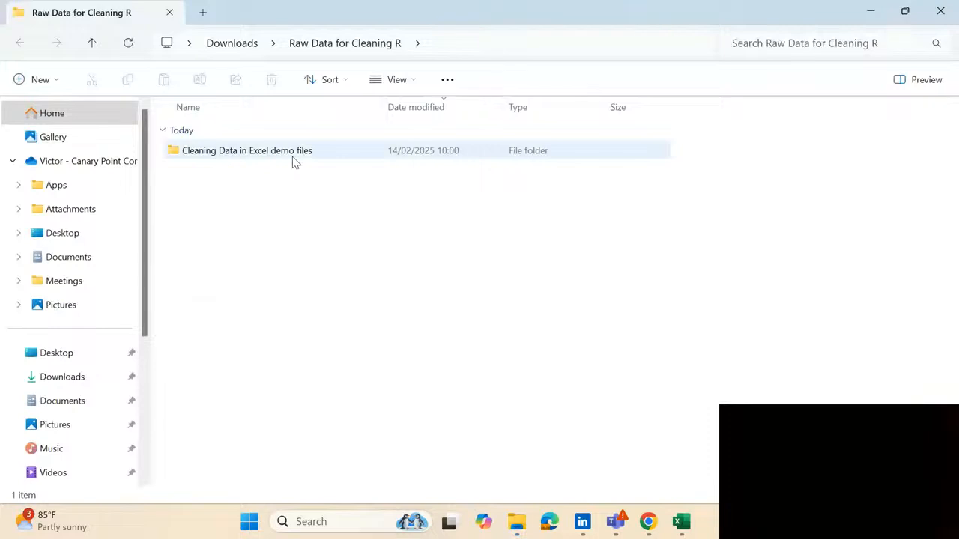
- Rename the extracted sales_data_original workbook in the Cleaning Data in Excel demo files folder as "sales_data_original 2"
double_click(293, 158)
right_click(284, 182)
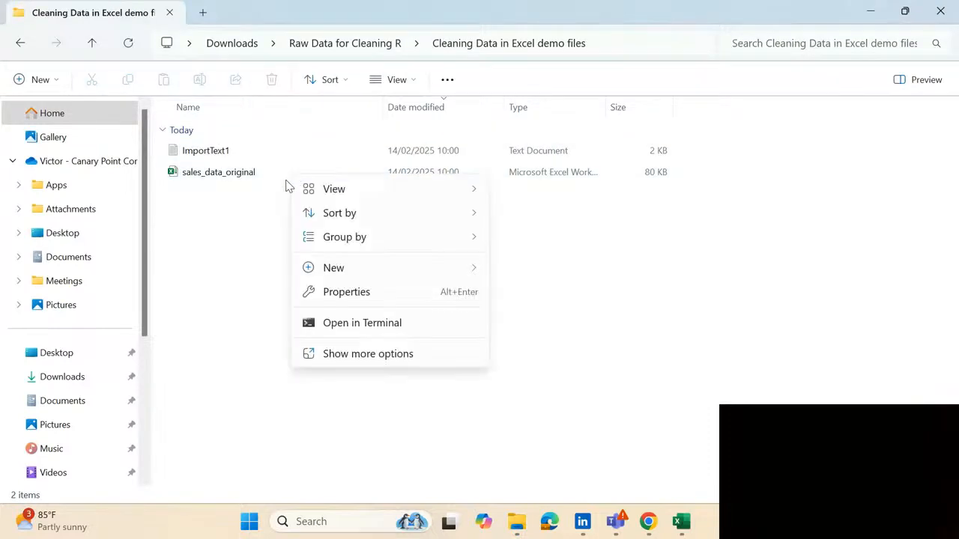
click(253, 188)
click(257, 181)
right_click(259, 181)
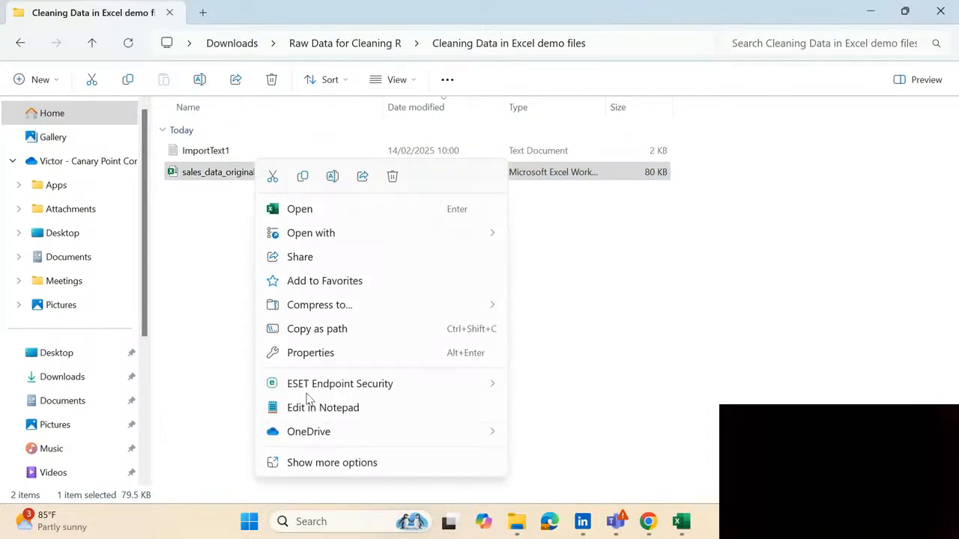
click(318, 463)
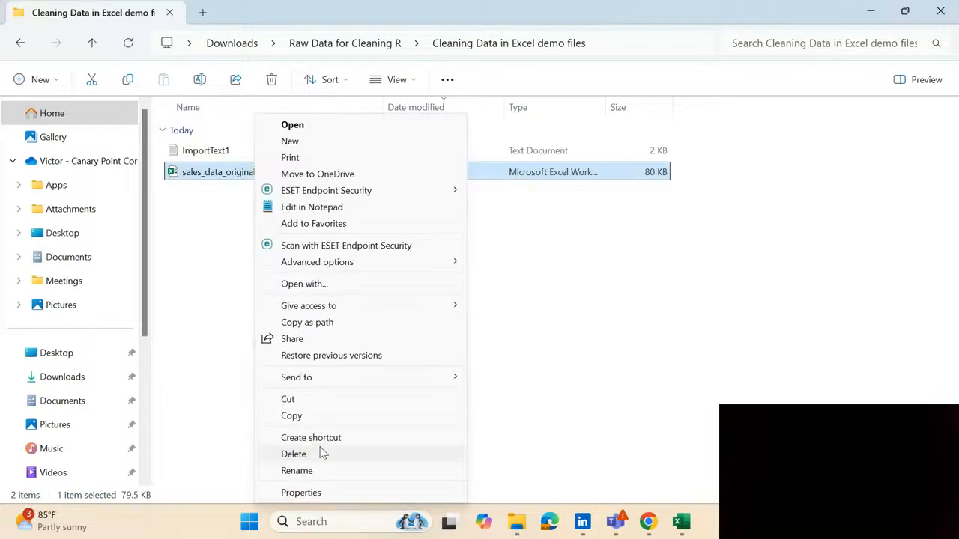
click(315, 467)
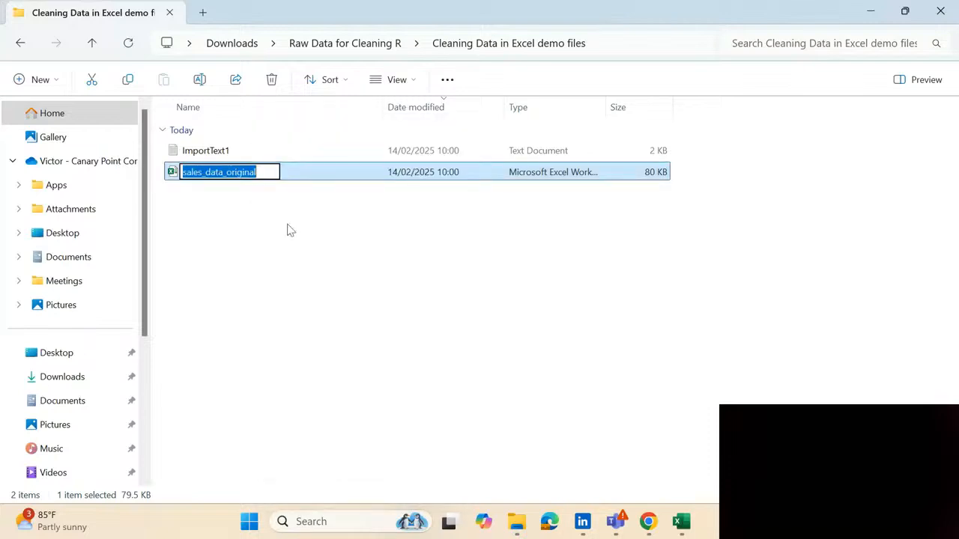
click(275, 172)
text(2)
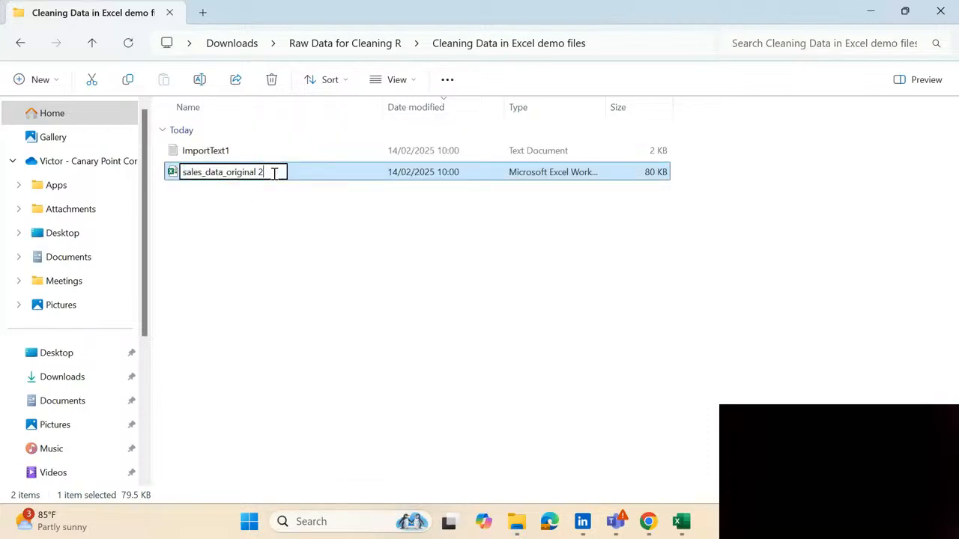
key(Return)
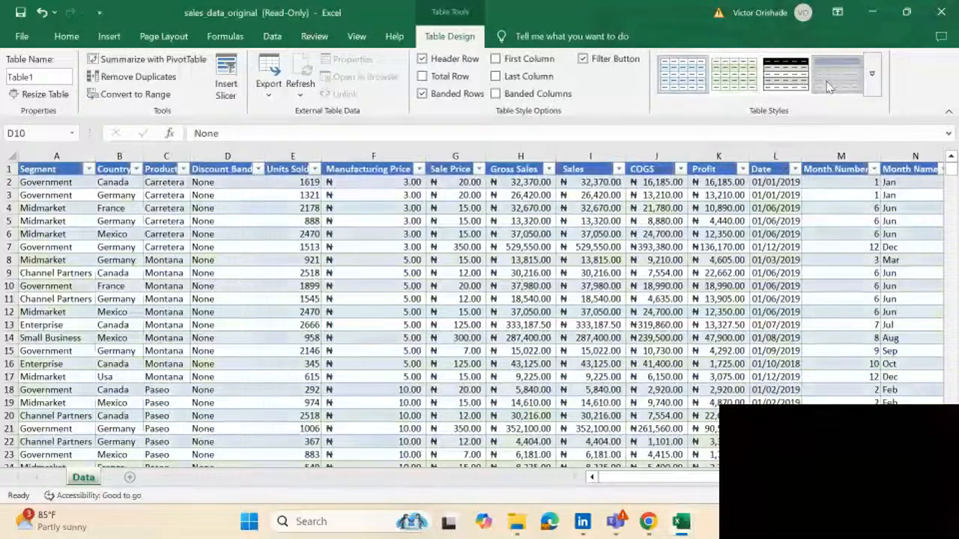
- Look over the first few dozen records of the formatted sales table in Excel and return to its header row
scroll(239, 270, down, 1)
scroll(240, 269, down, 6)
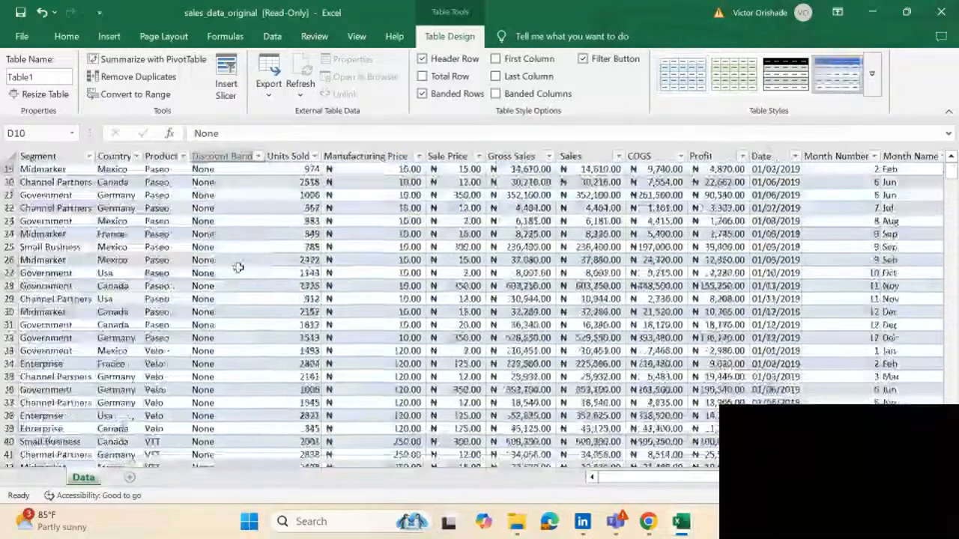
scroll(238, 268, up, 4)
scroll(240, 270, up, 2)
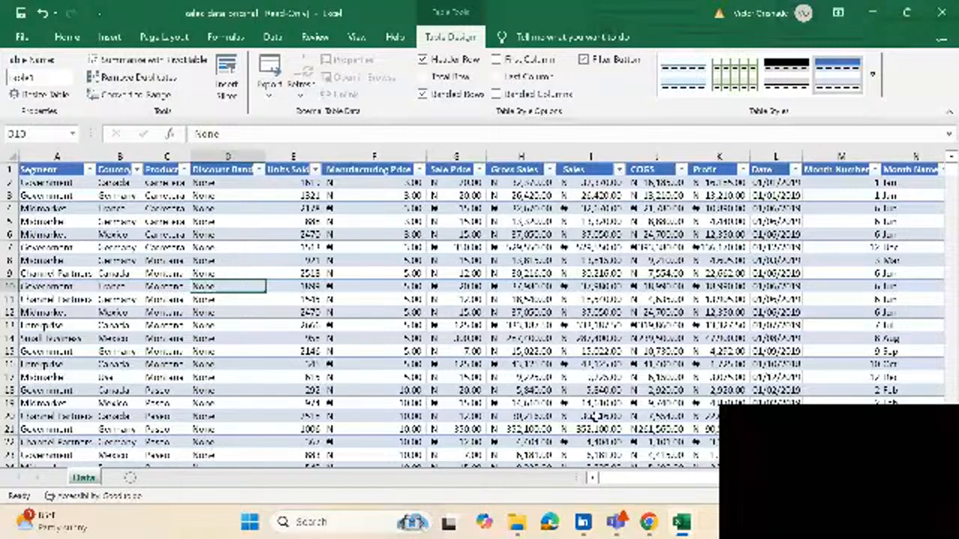
- Switch to the YouTube Studio live control page in Chrome and end the live stream
mouse_move(649, 529)
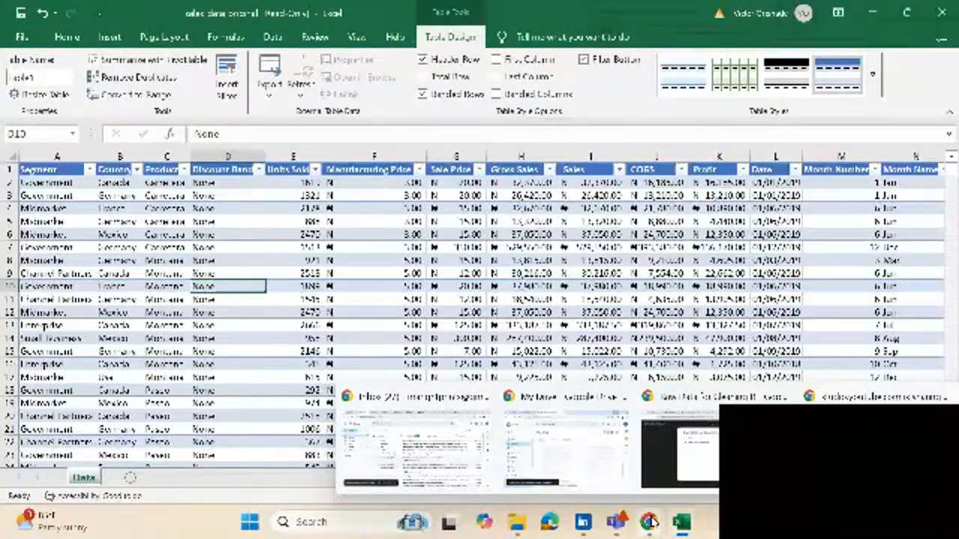
click(614, 442)
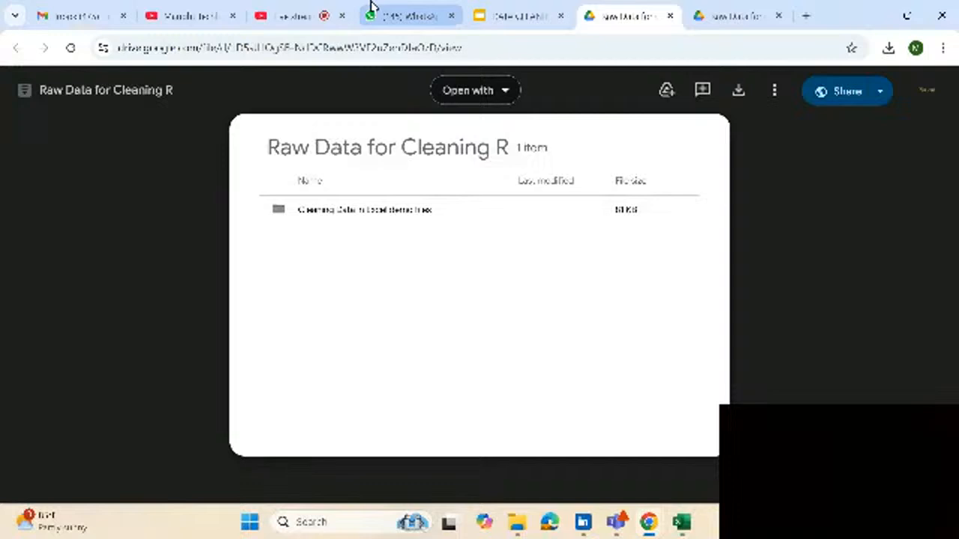
click(285, 15)
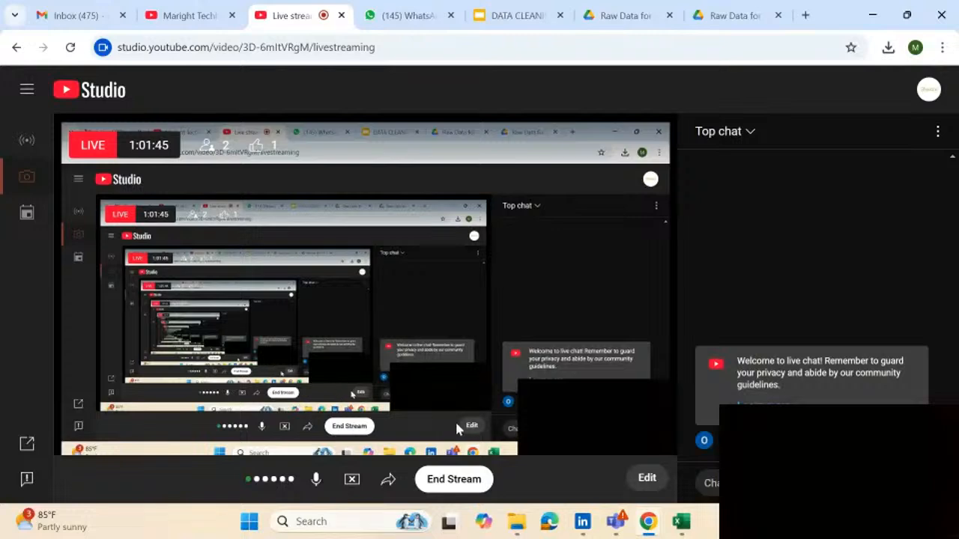
click(454, 481)
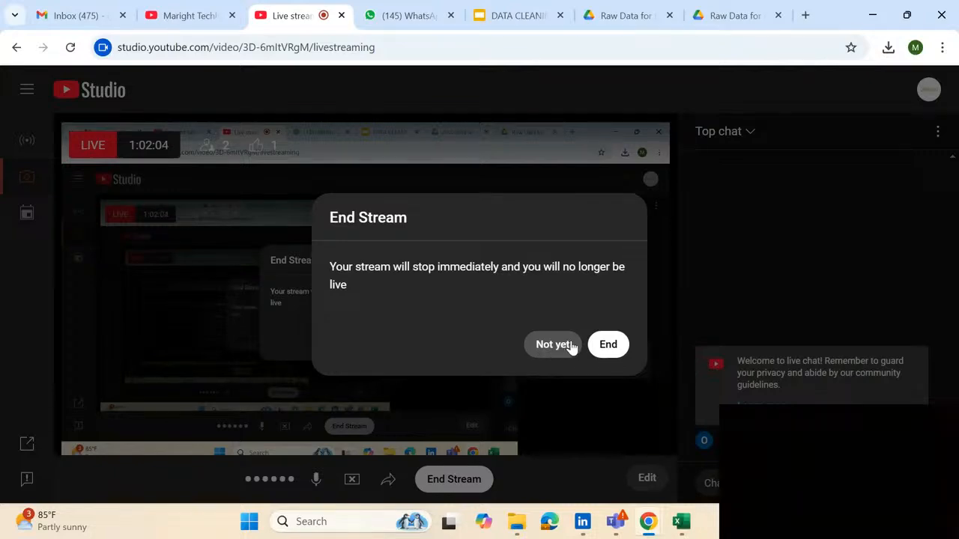
click(611, 344)
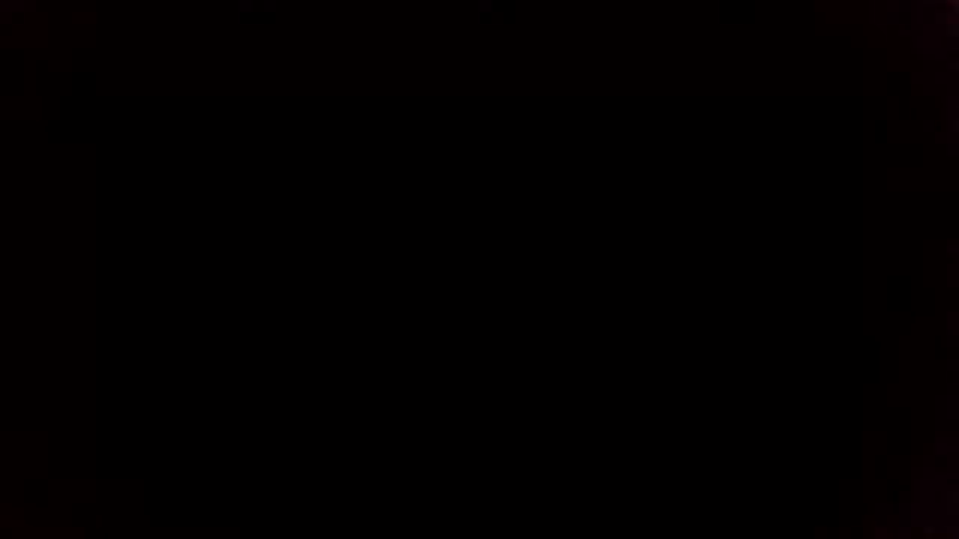